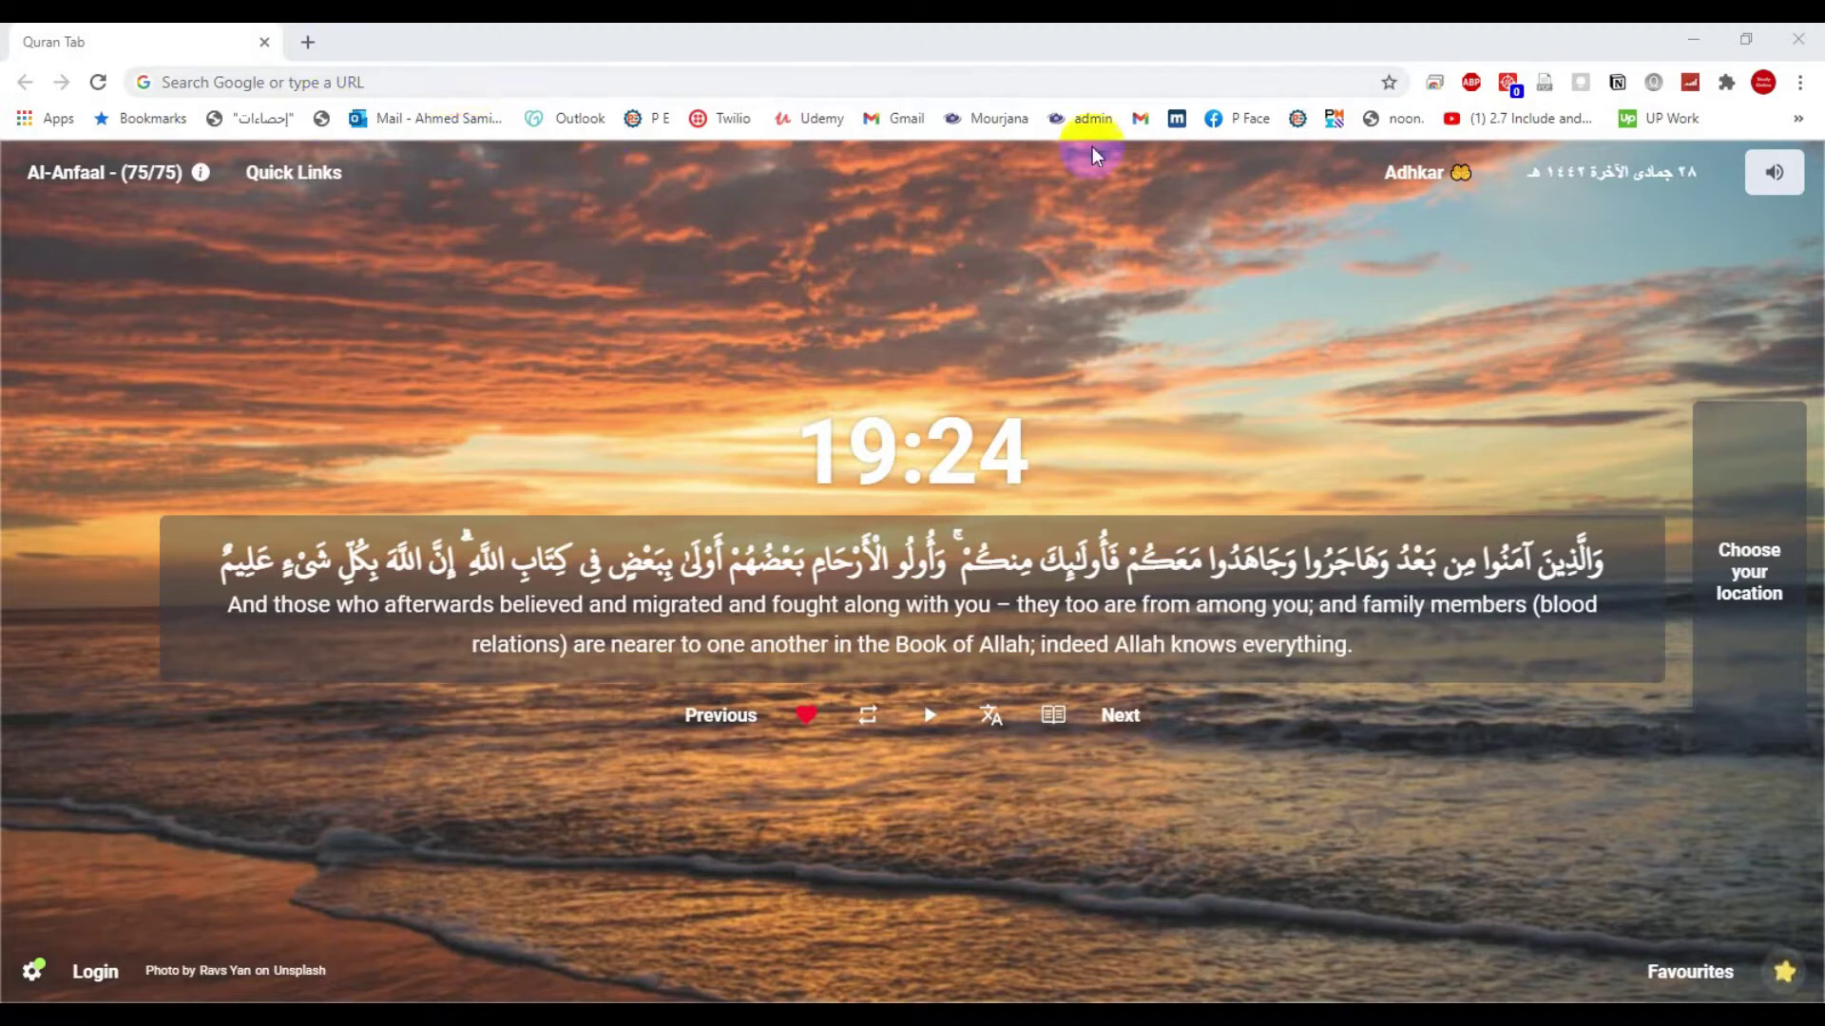
Step: Go to edelivery.oracle.com by autocompleting 'ede' in Chrome's address bar
click(421, 82)
text(e)
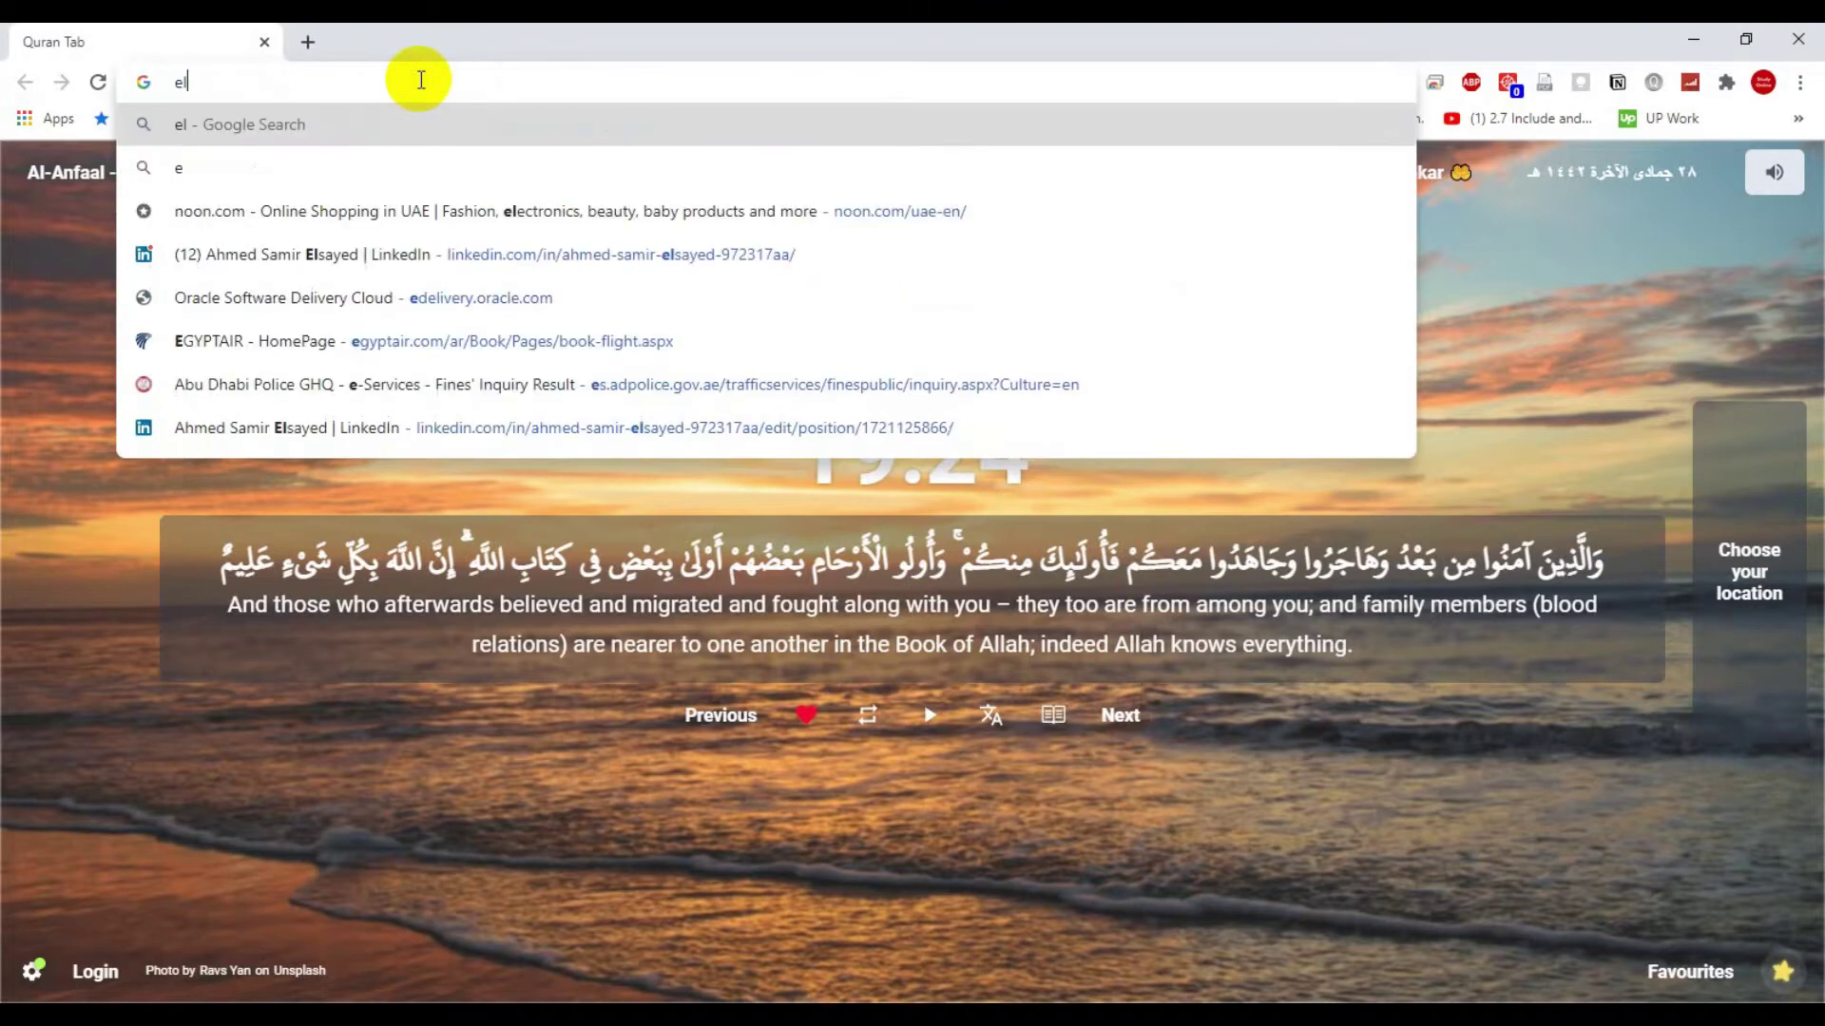
text(l)
key(BackSpace)
text(d)
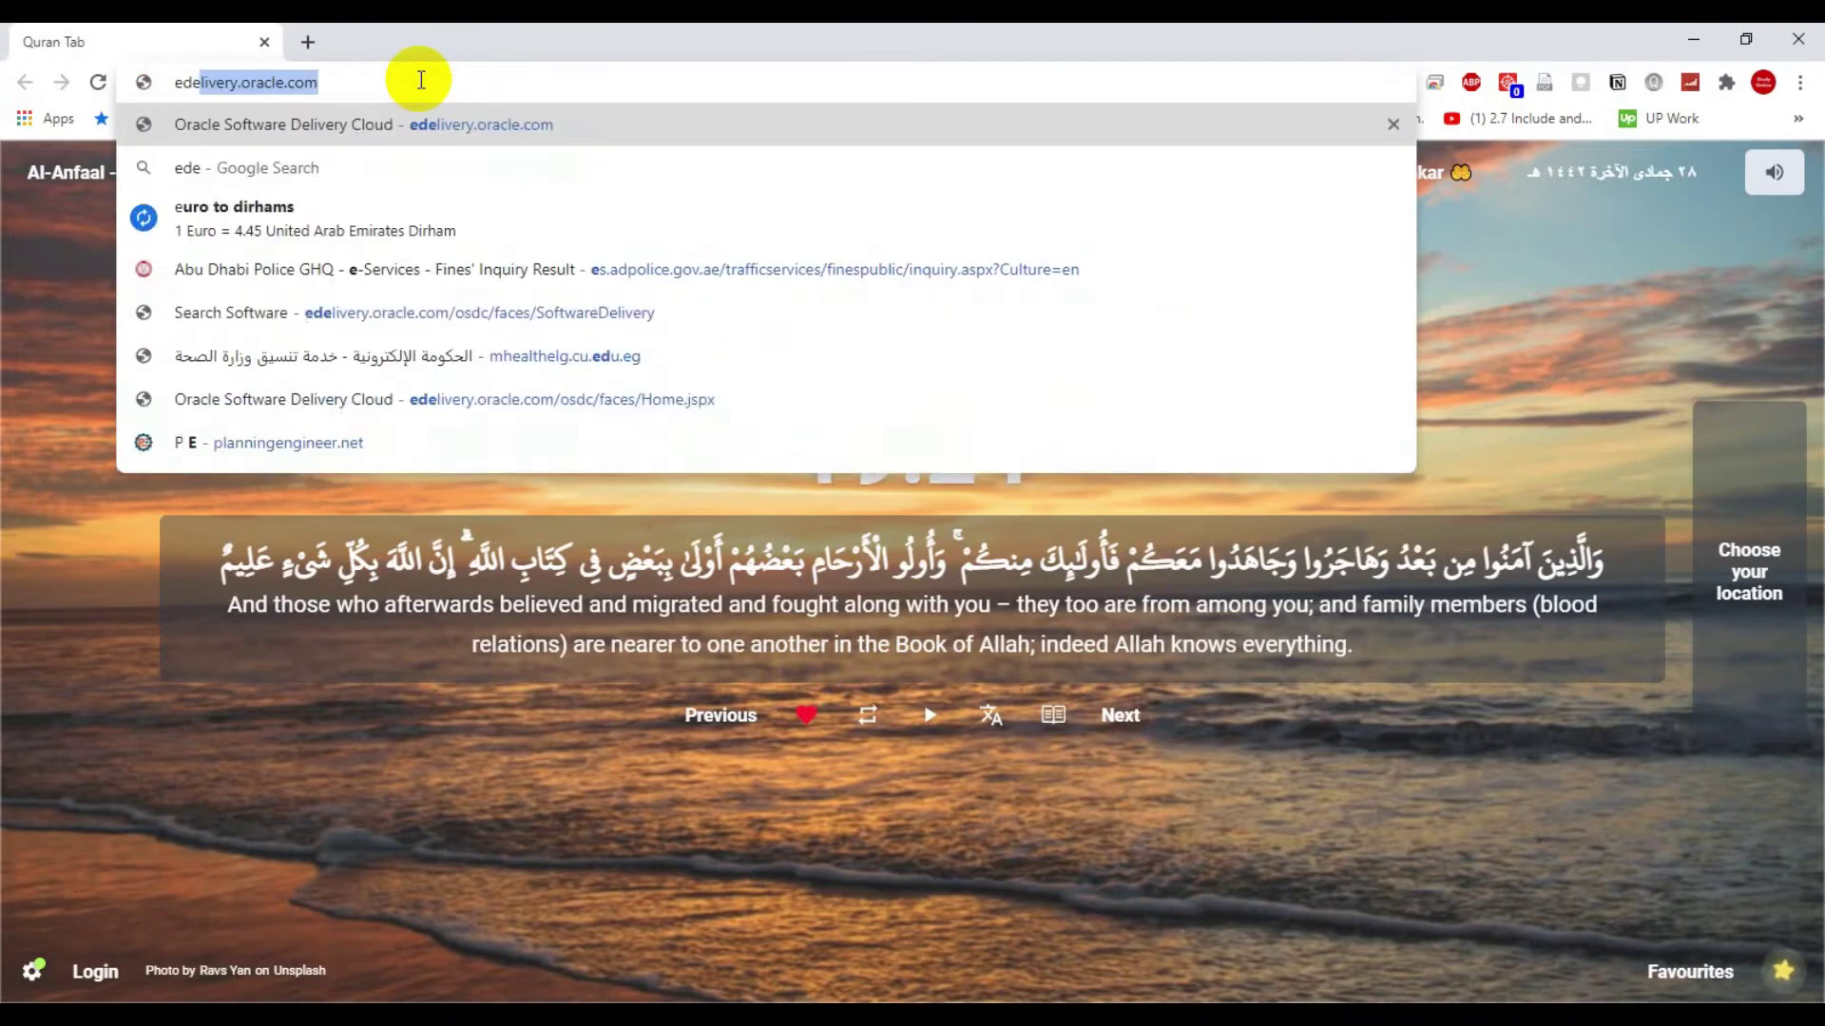
text(e)
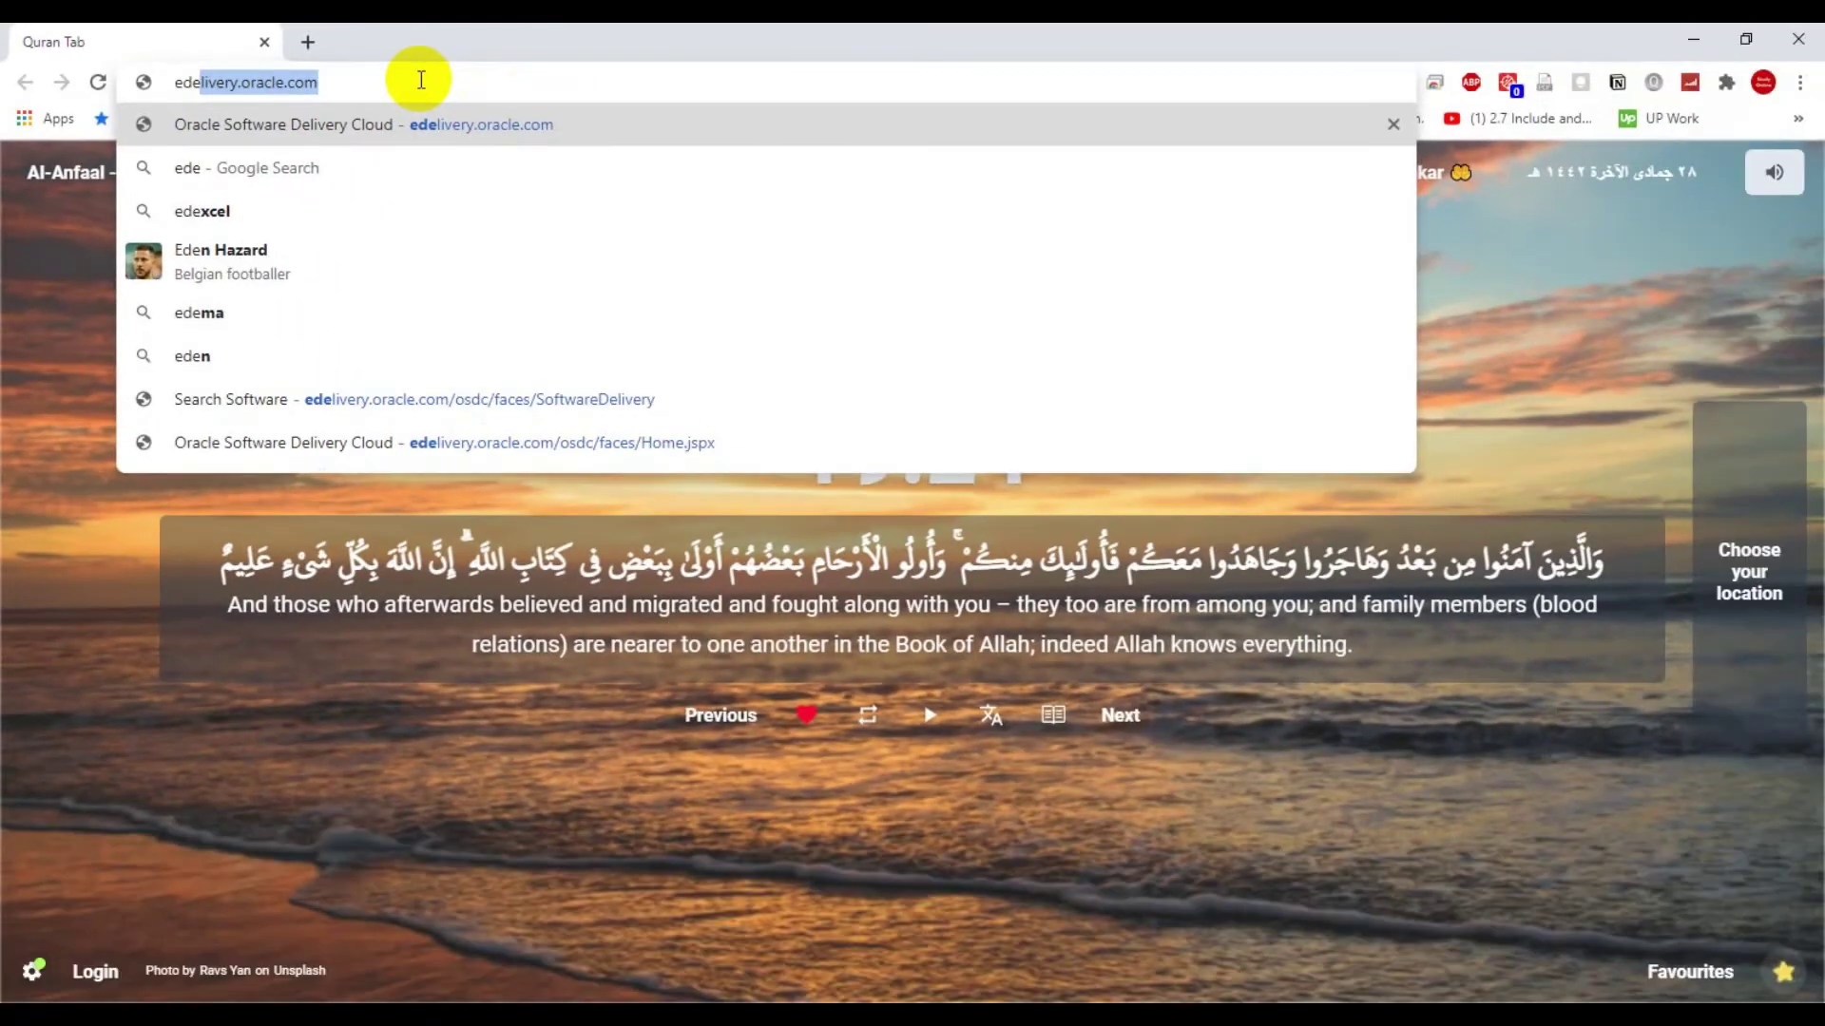
key(Return)
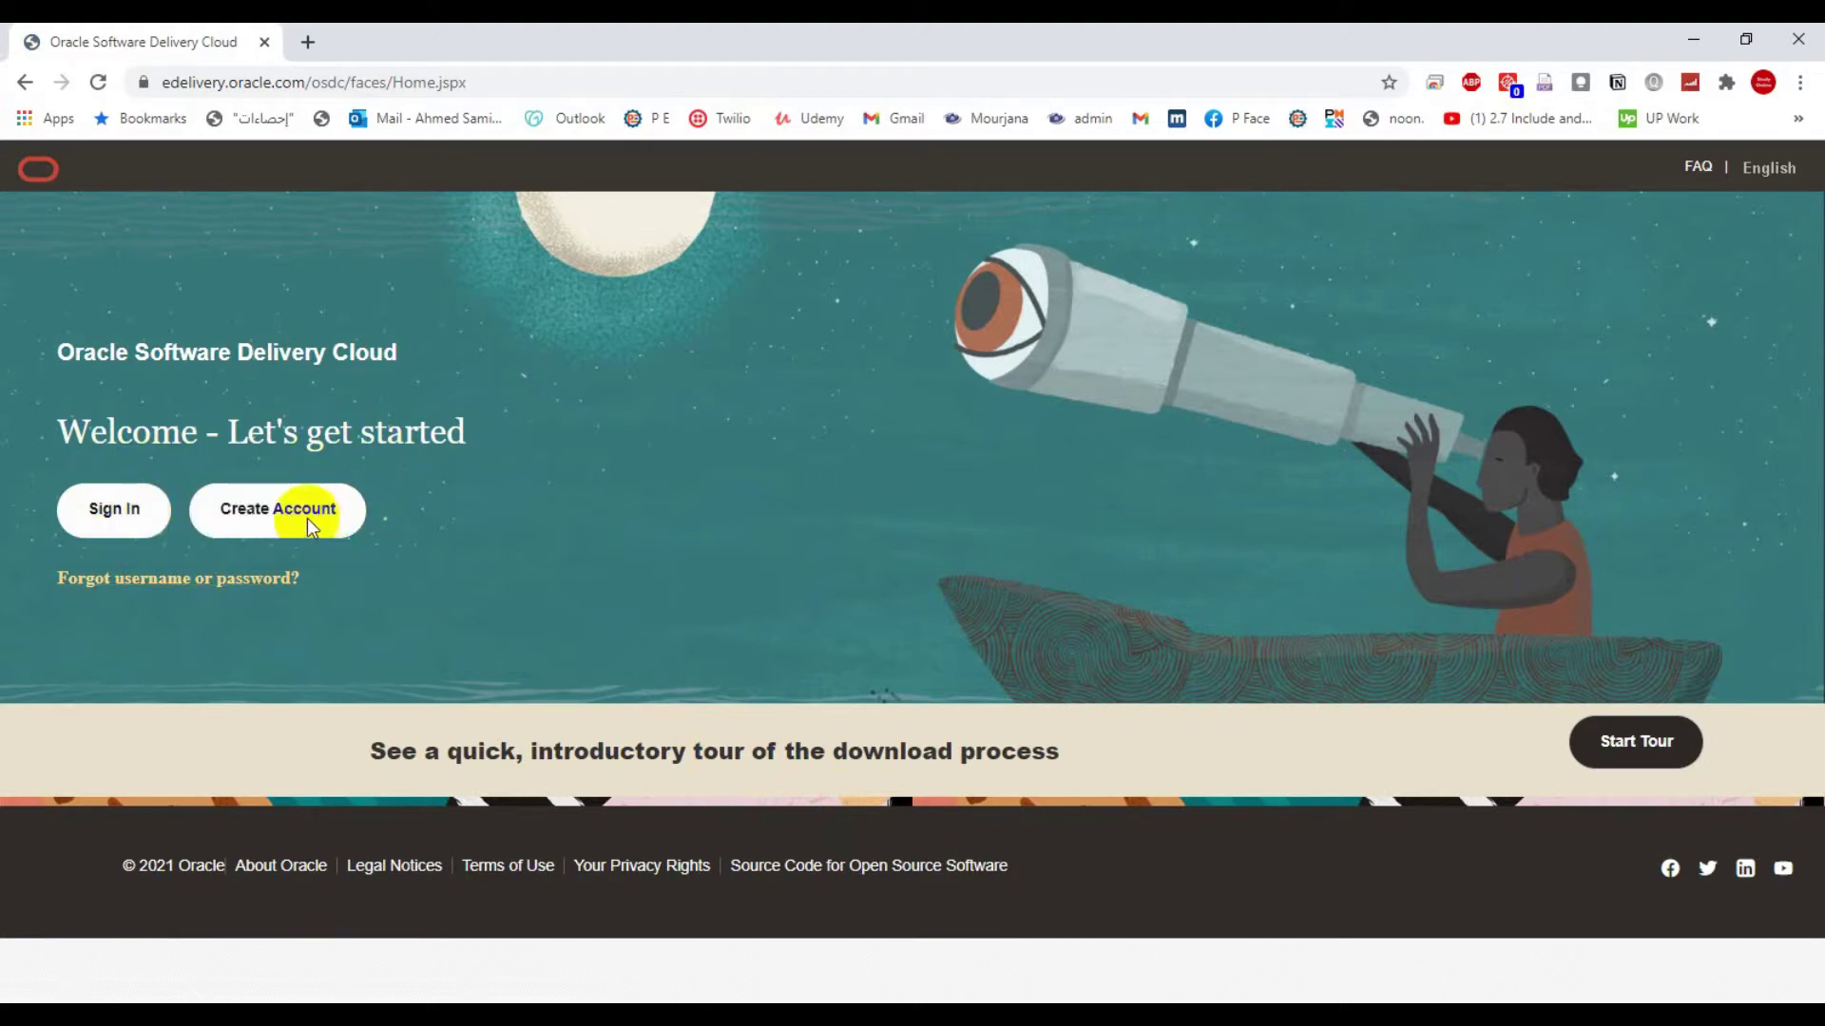
Step: Sign in, search for Primavera P6 Professional Project Management, and pick the 20.12.0.0.0 package
click(115, 516)
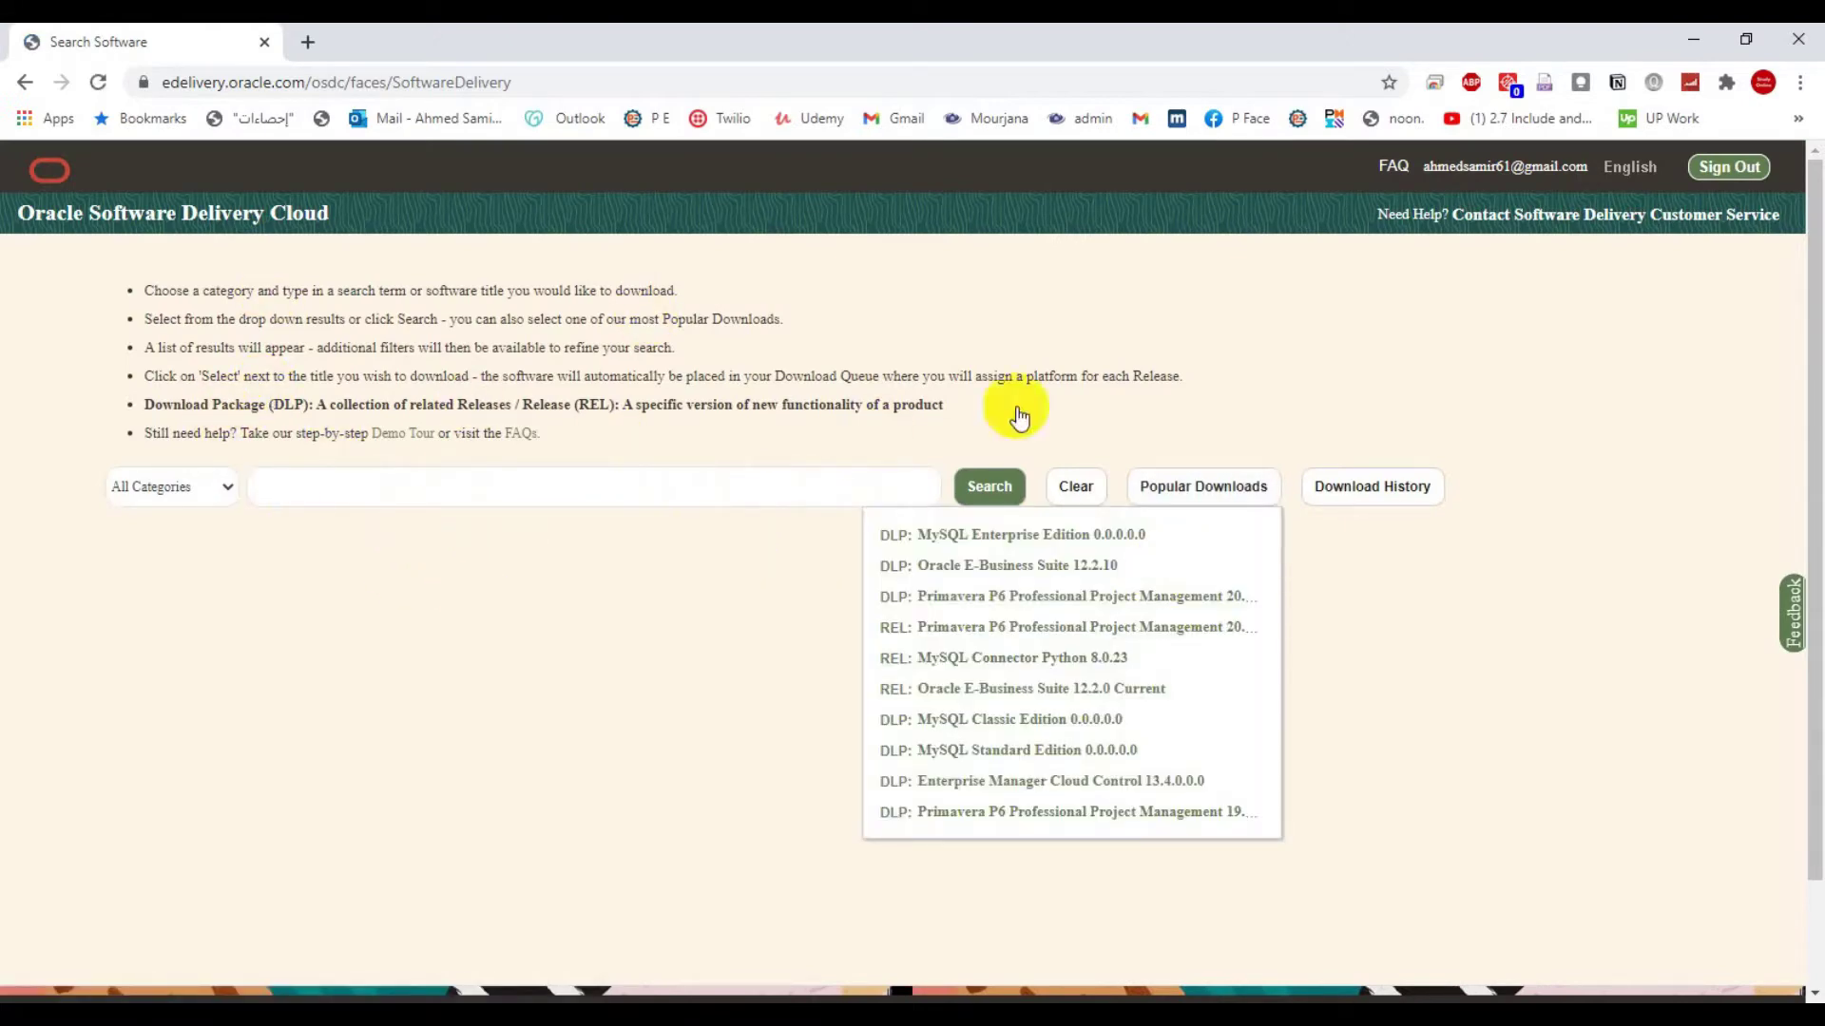
click(384, 482)
text(primavera)
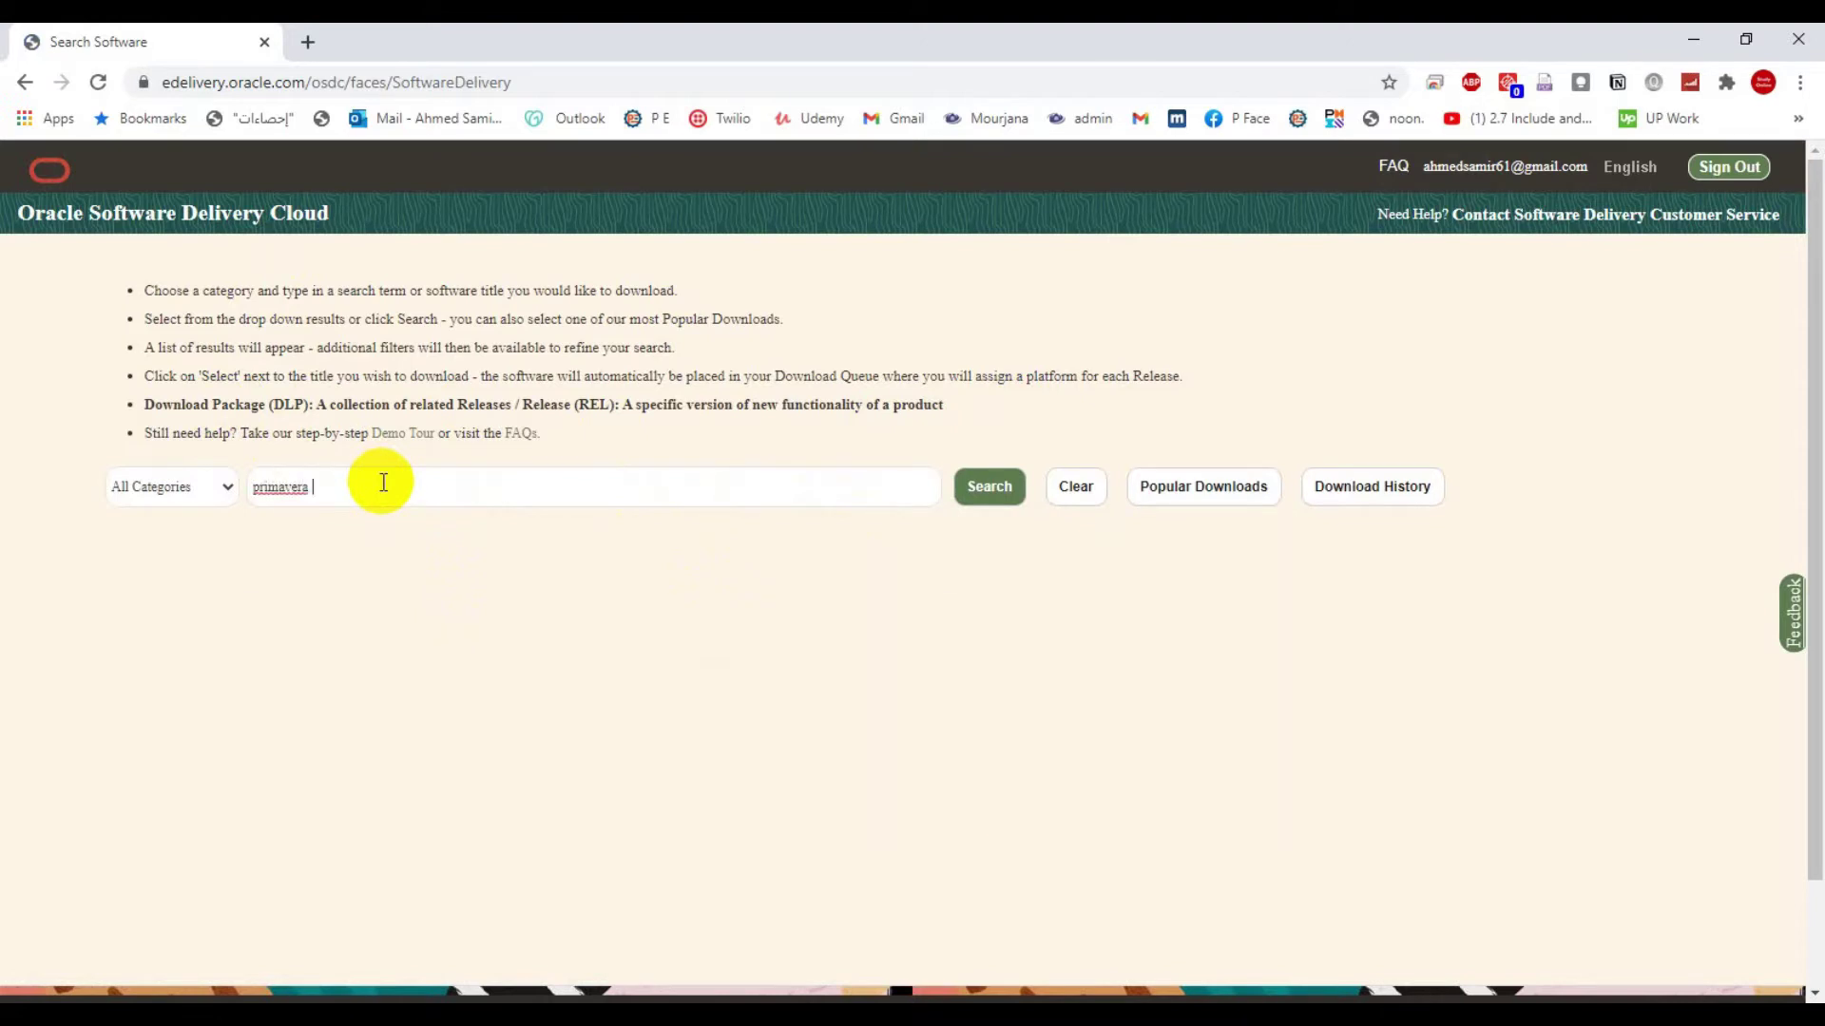
text(p6)
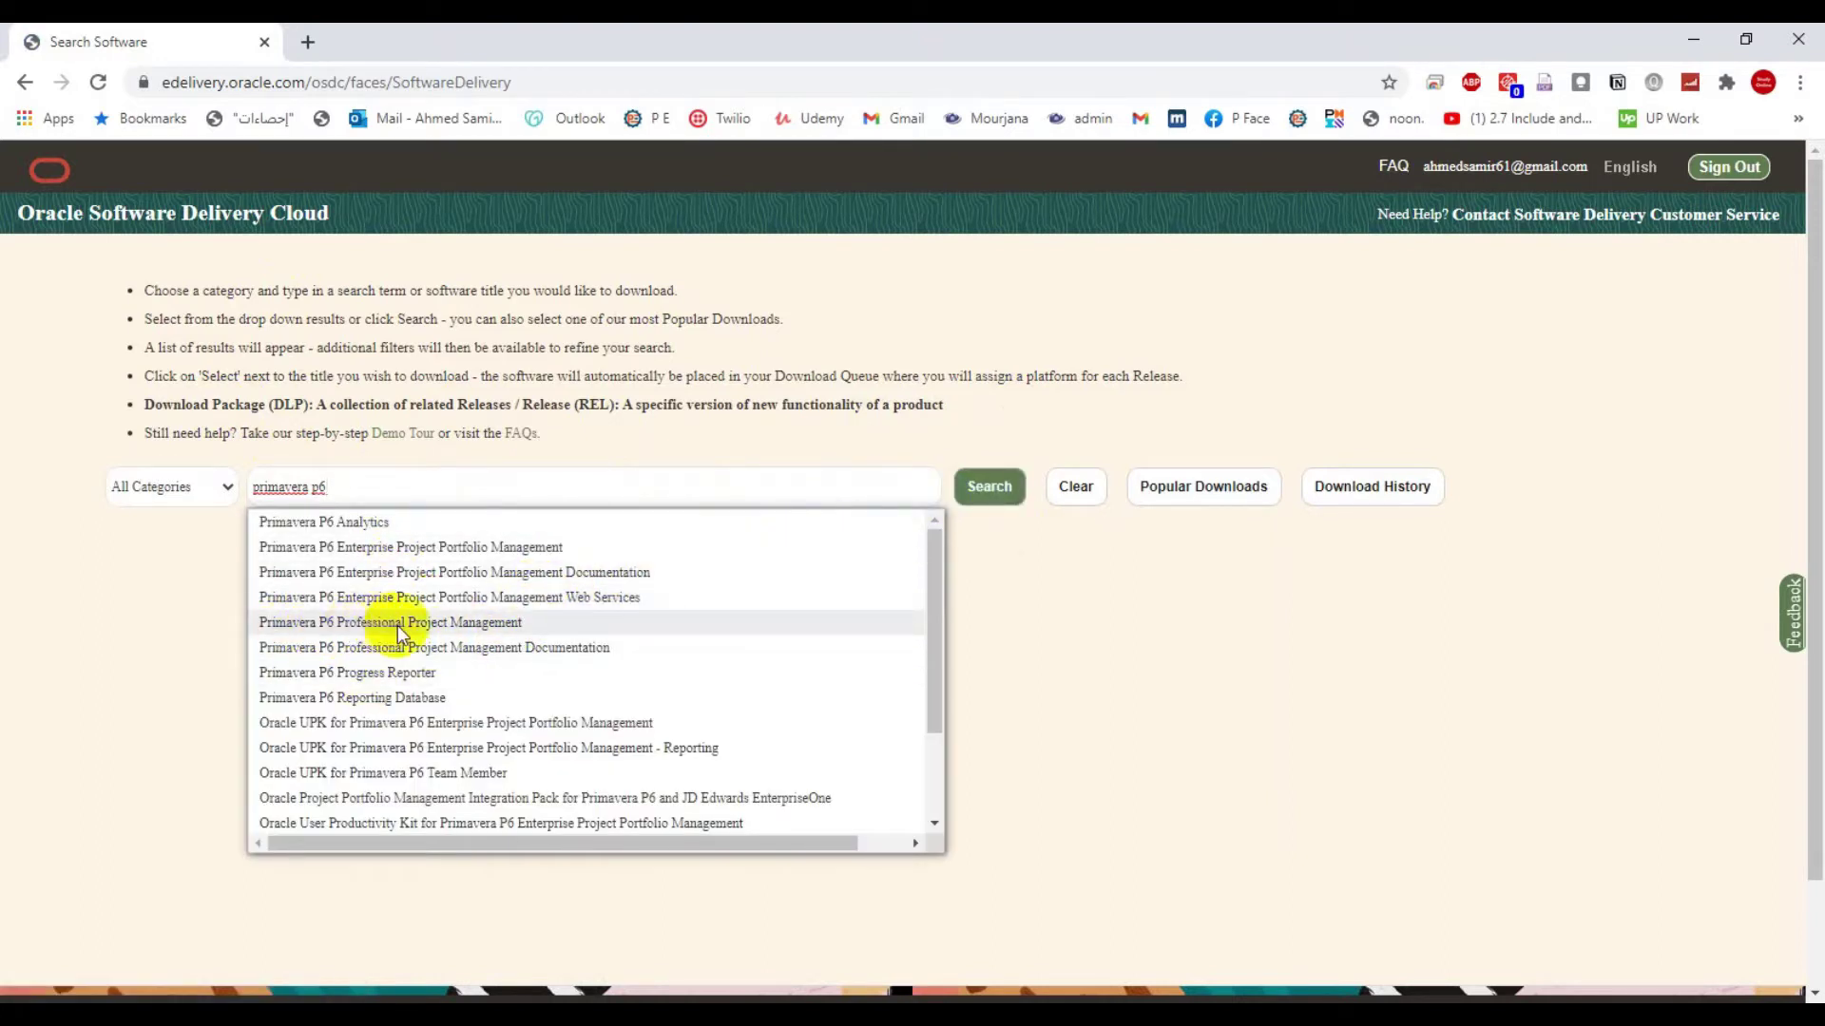
click(524, 625)
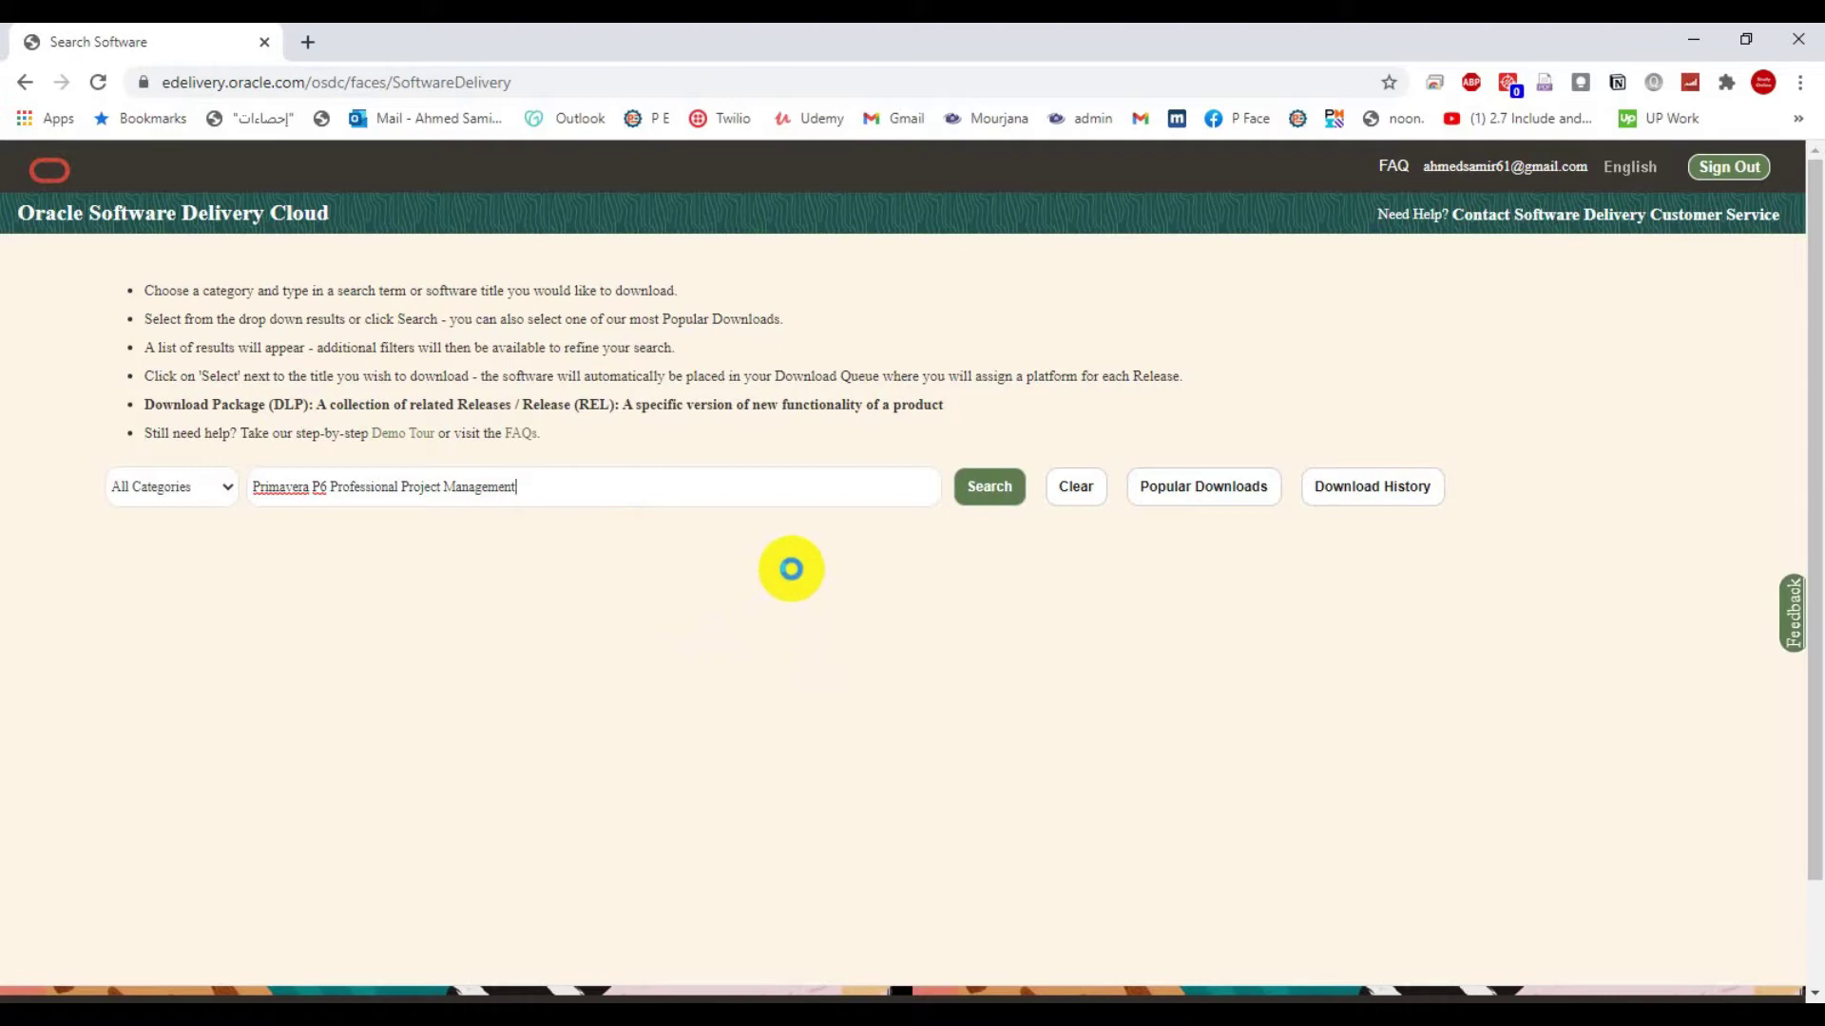
key(Return)
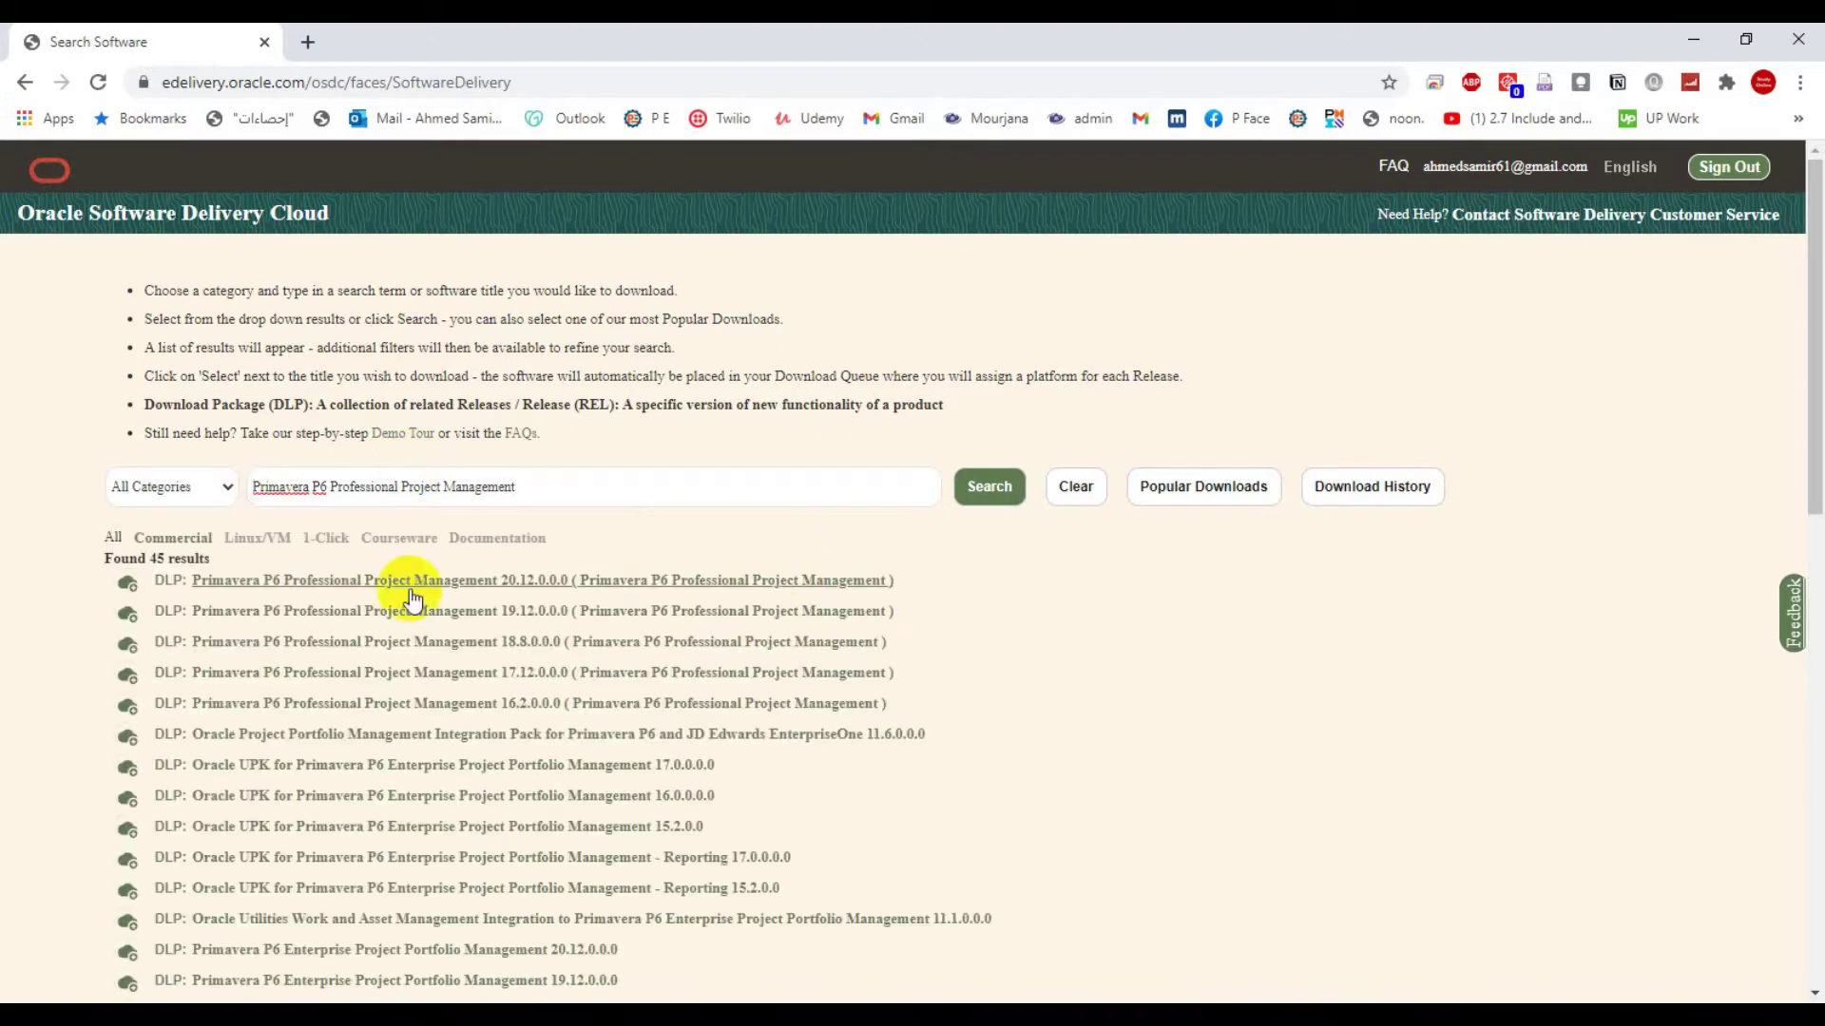
scroll(614, 585, down, 2)
scroll(419, 609, down, 2)
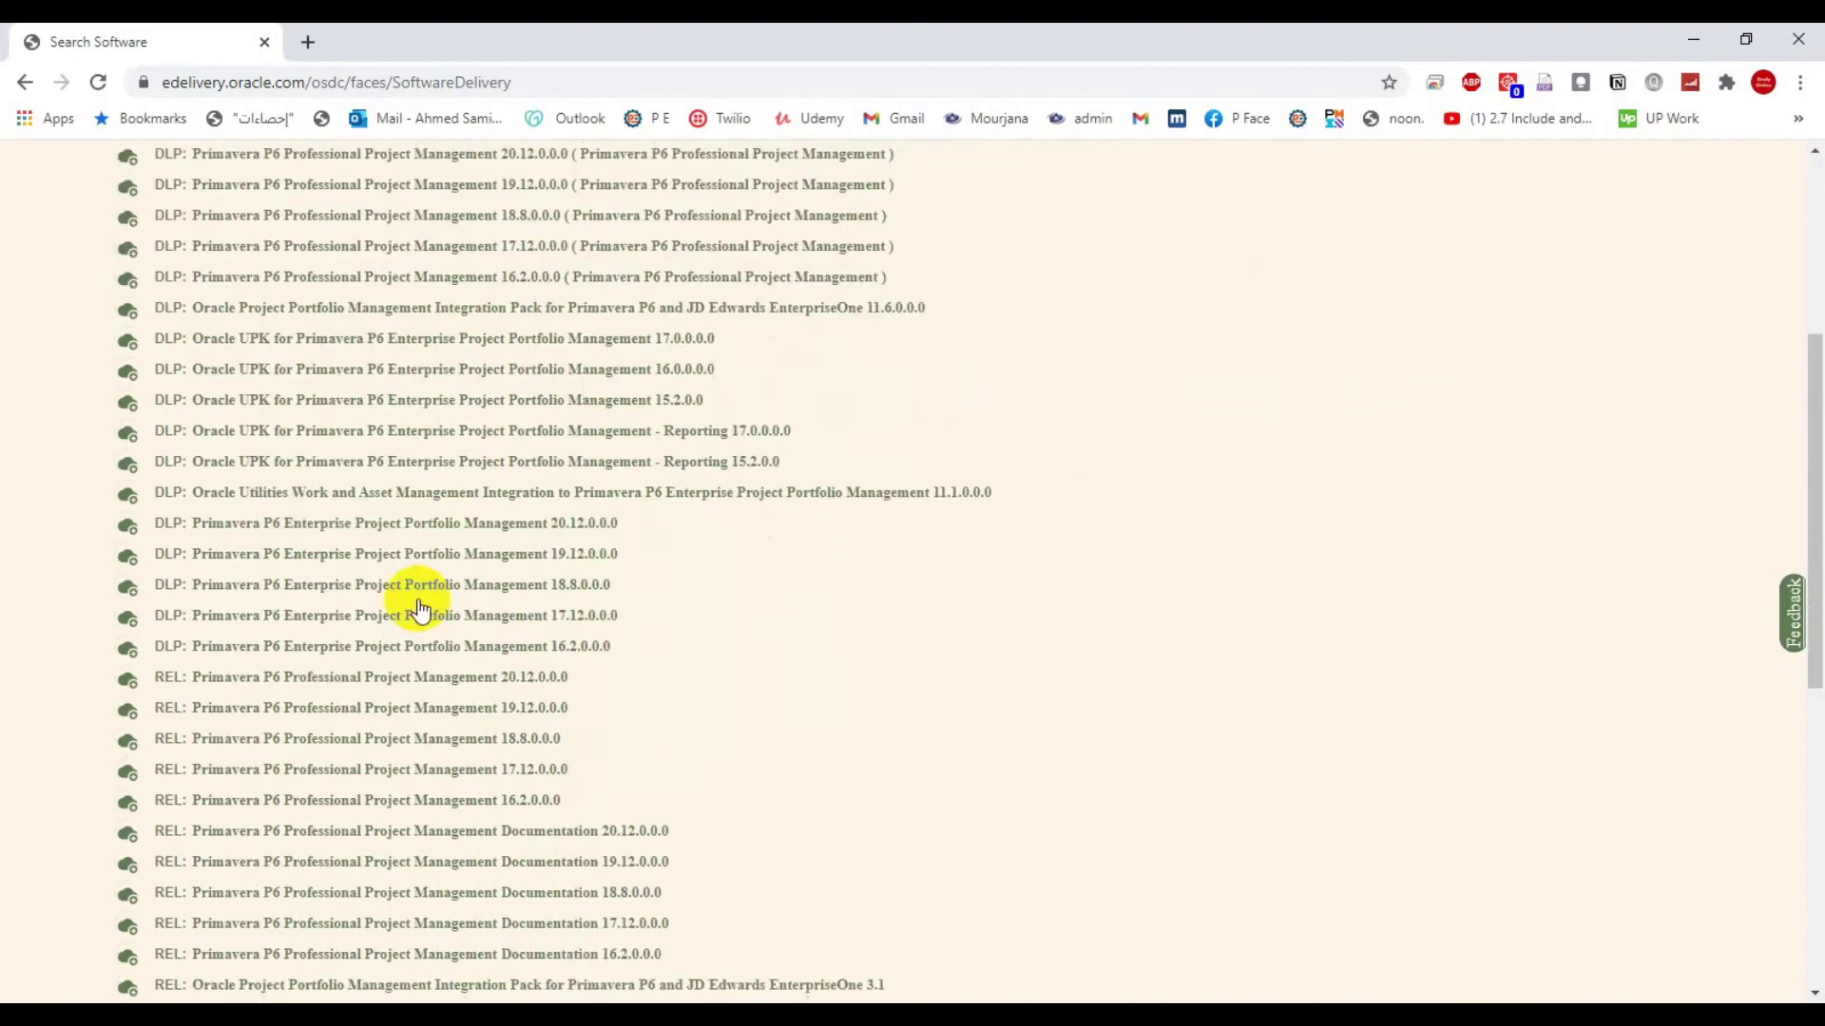
scroll(420, 606, down, 3)
scroll(429, 571, up, 4)
scroll(427, 530, up, 1)
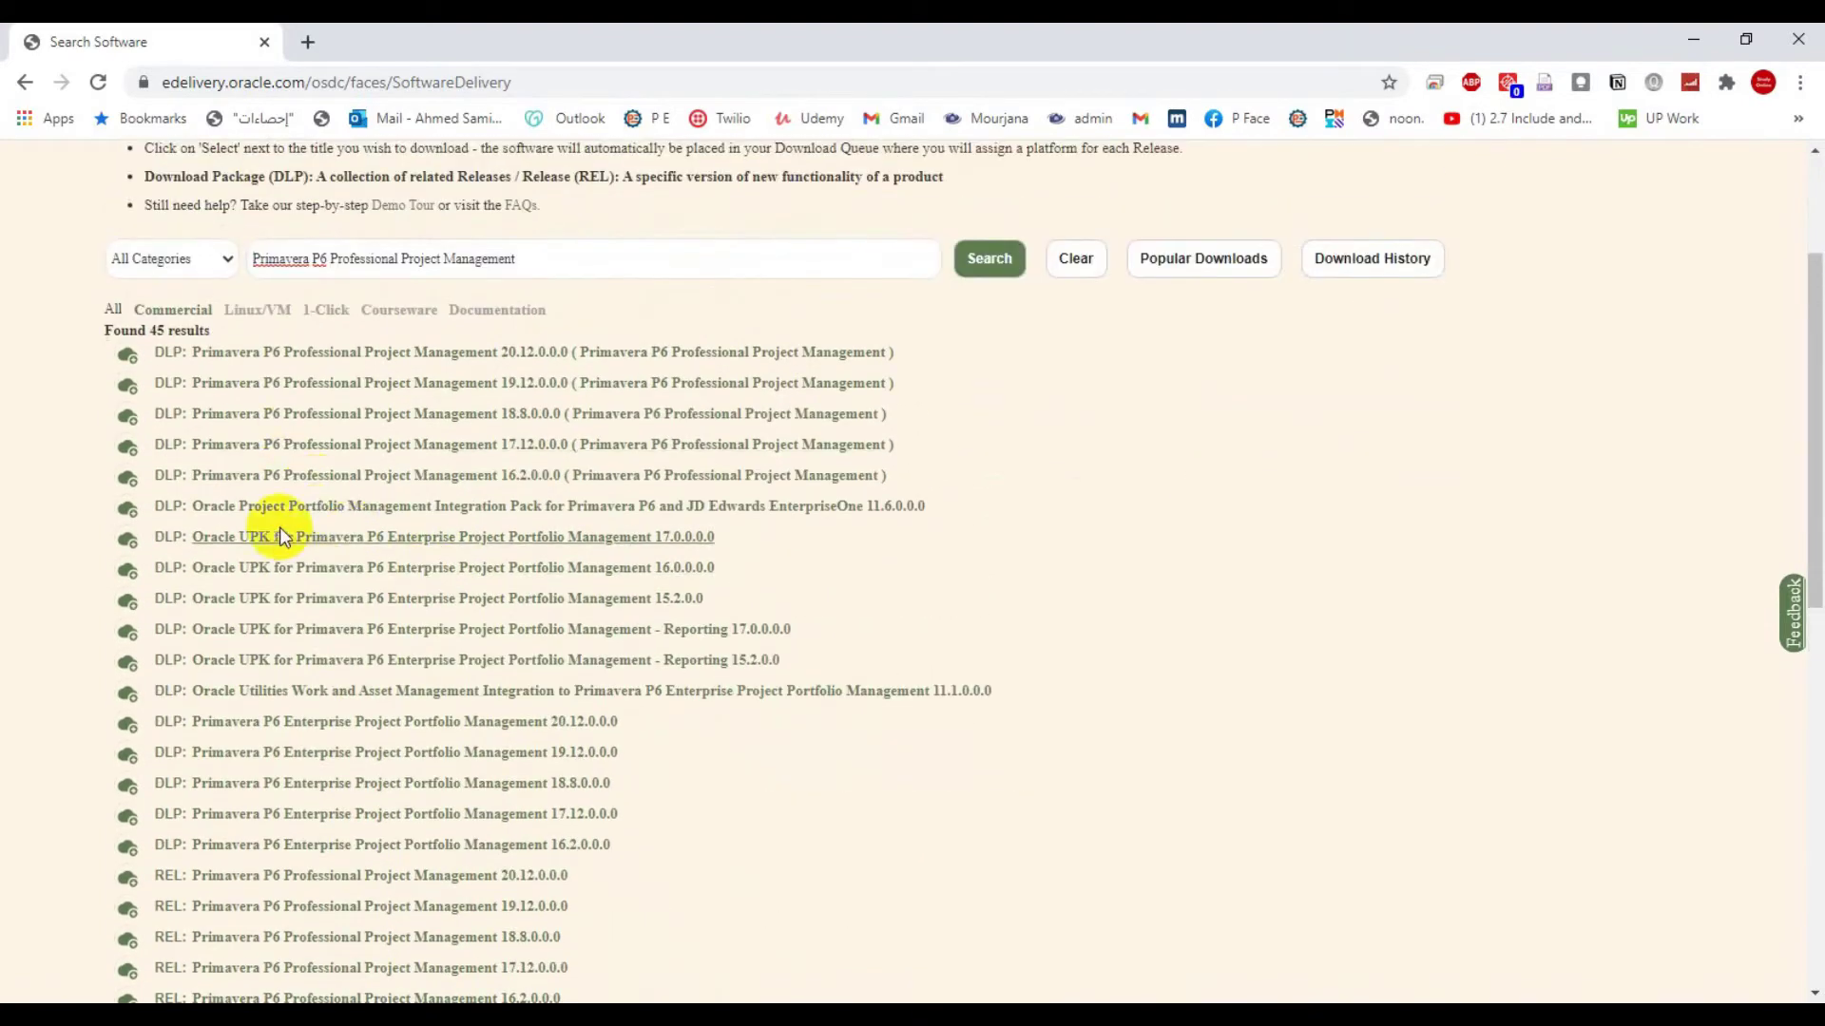
scroll(611, 423, up, 1)
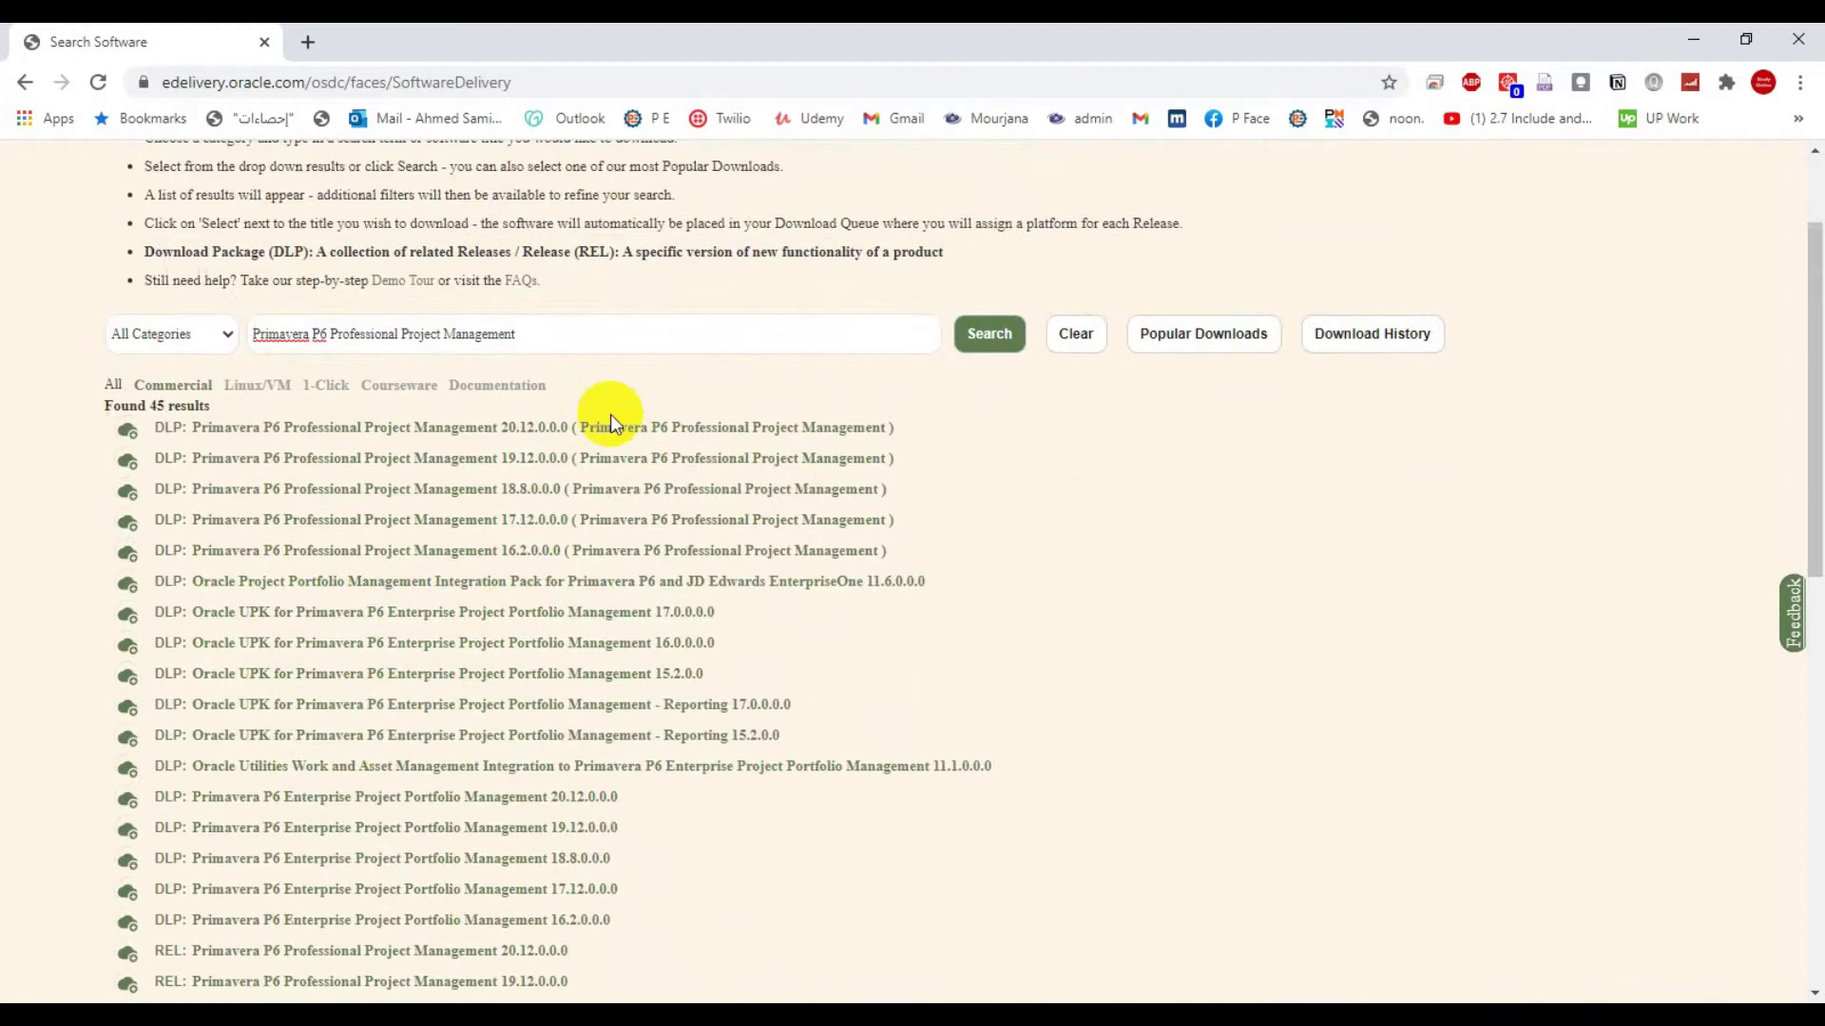
scroll(611, 424, up, 2)
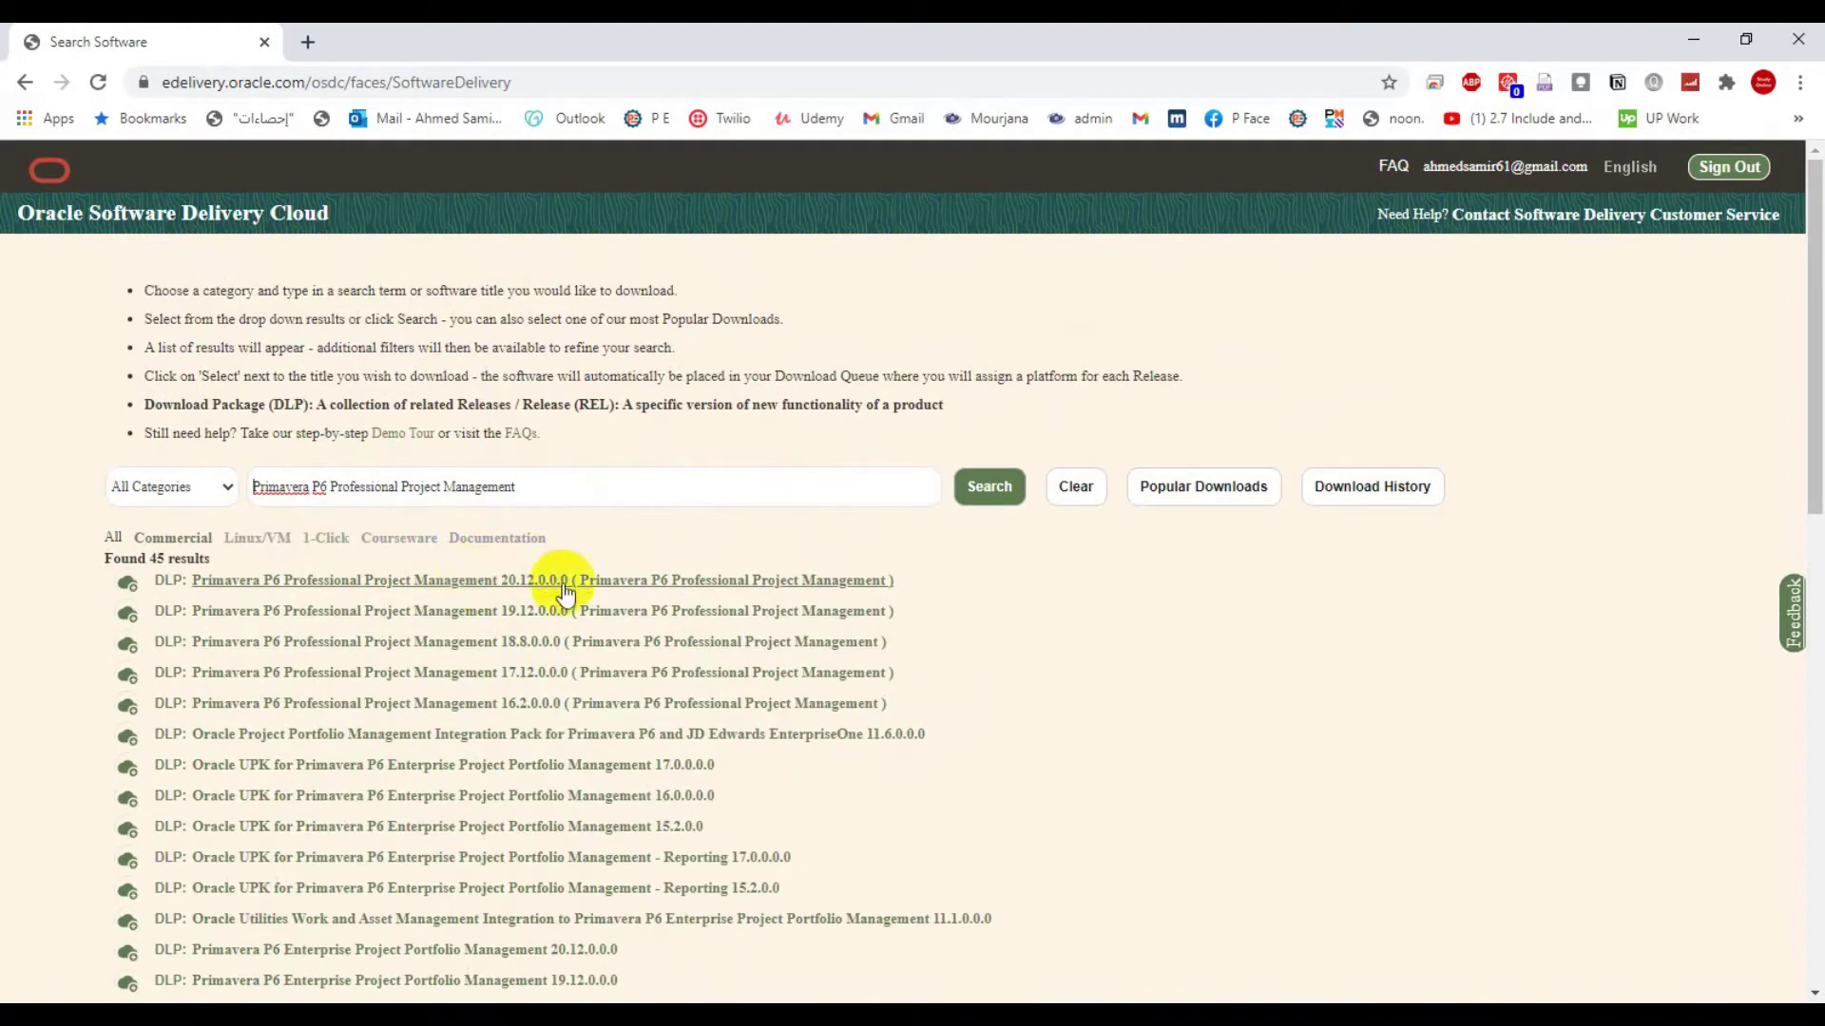
click(471, 594)
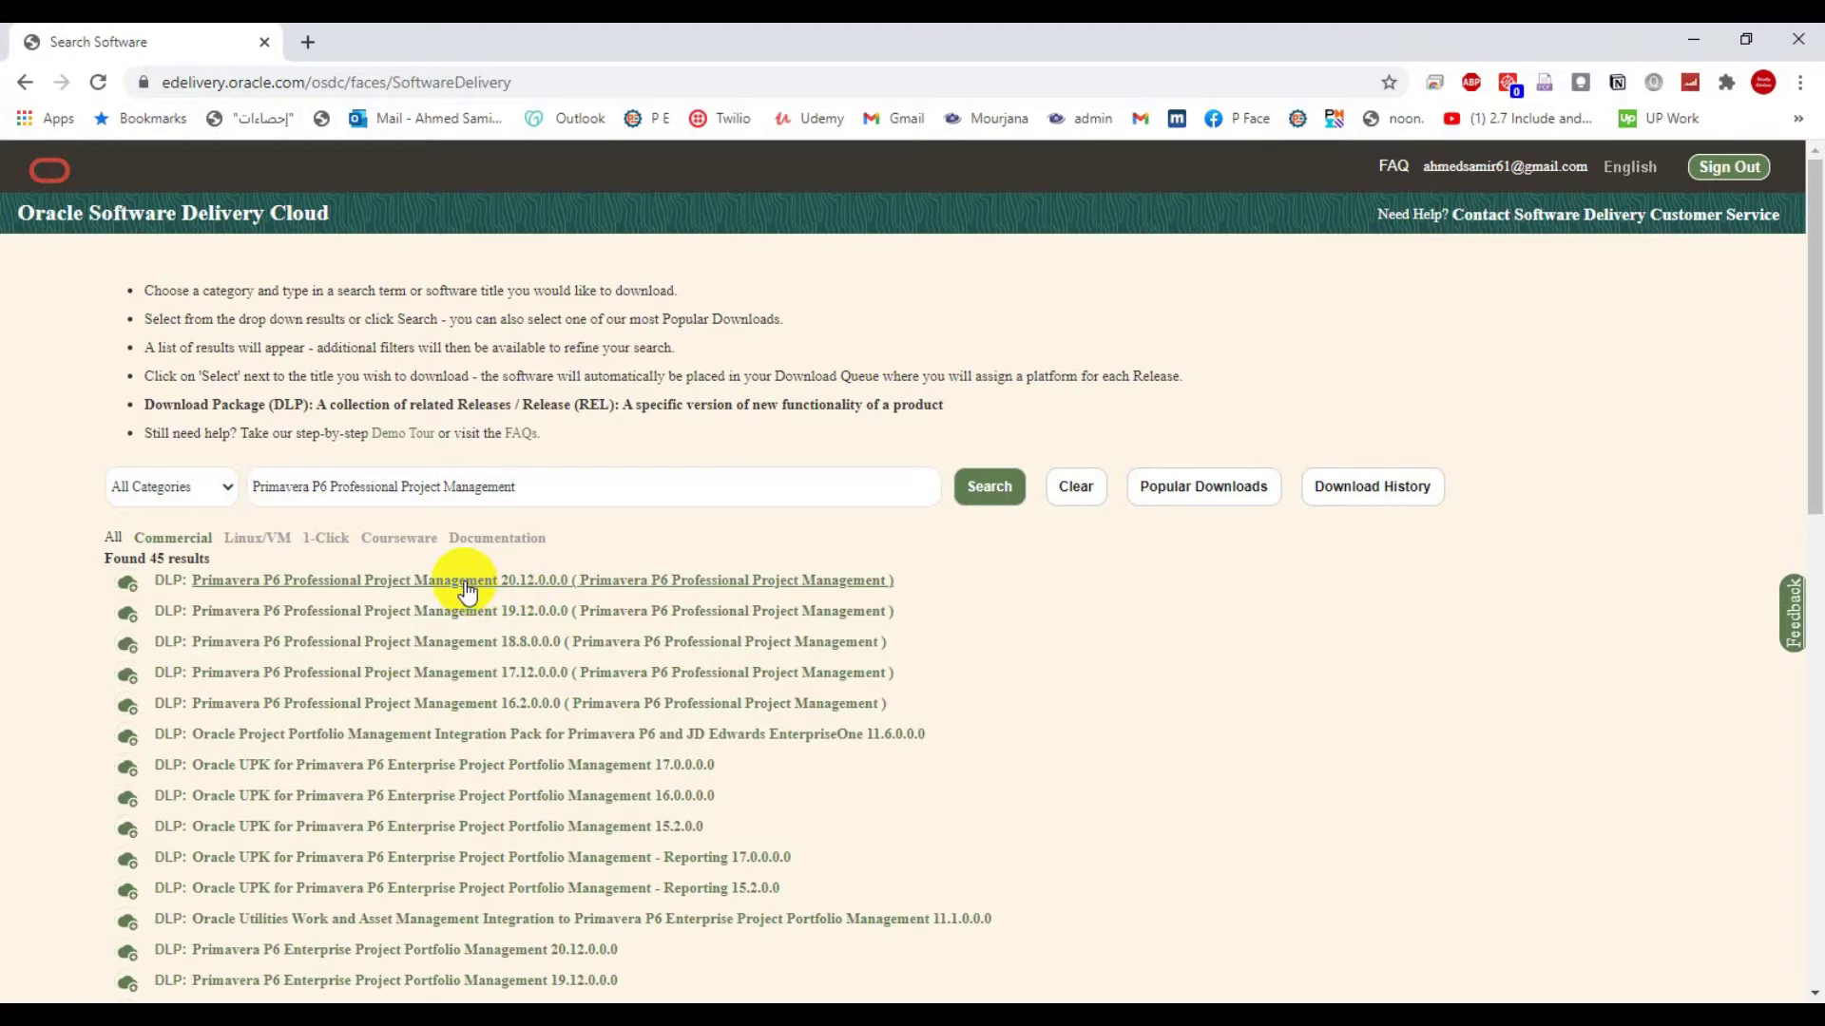
Step: Queue the 20.12.0.0.0 package and keep Microsoft Windows x64 (64-bit) as its platform
click(470, 595)
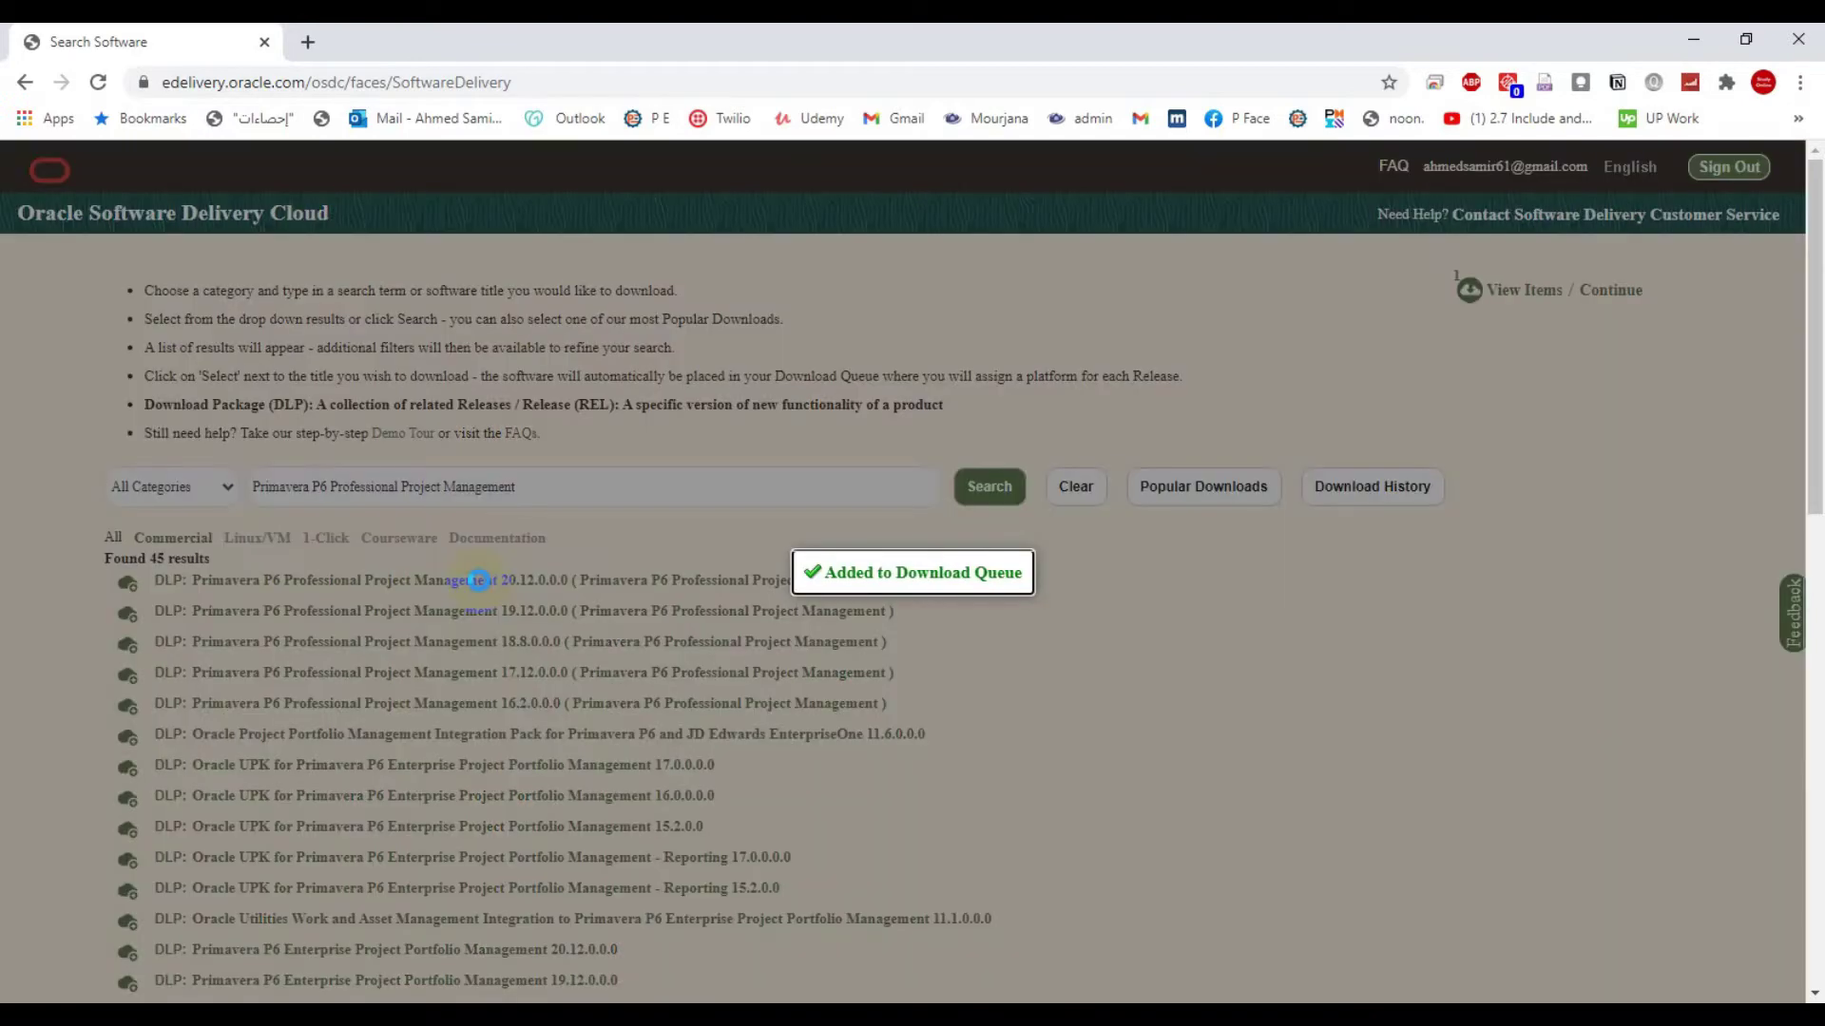
scroll(553, 595, down, 3)
scroll(527, 527, up, 3)
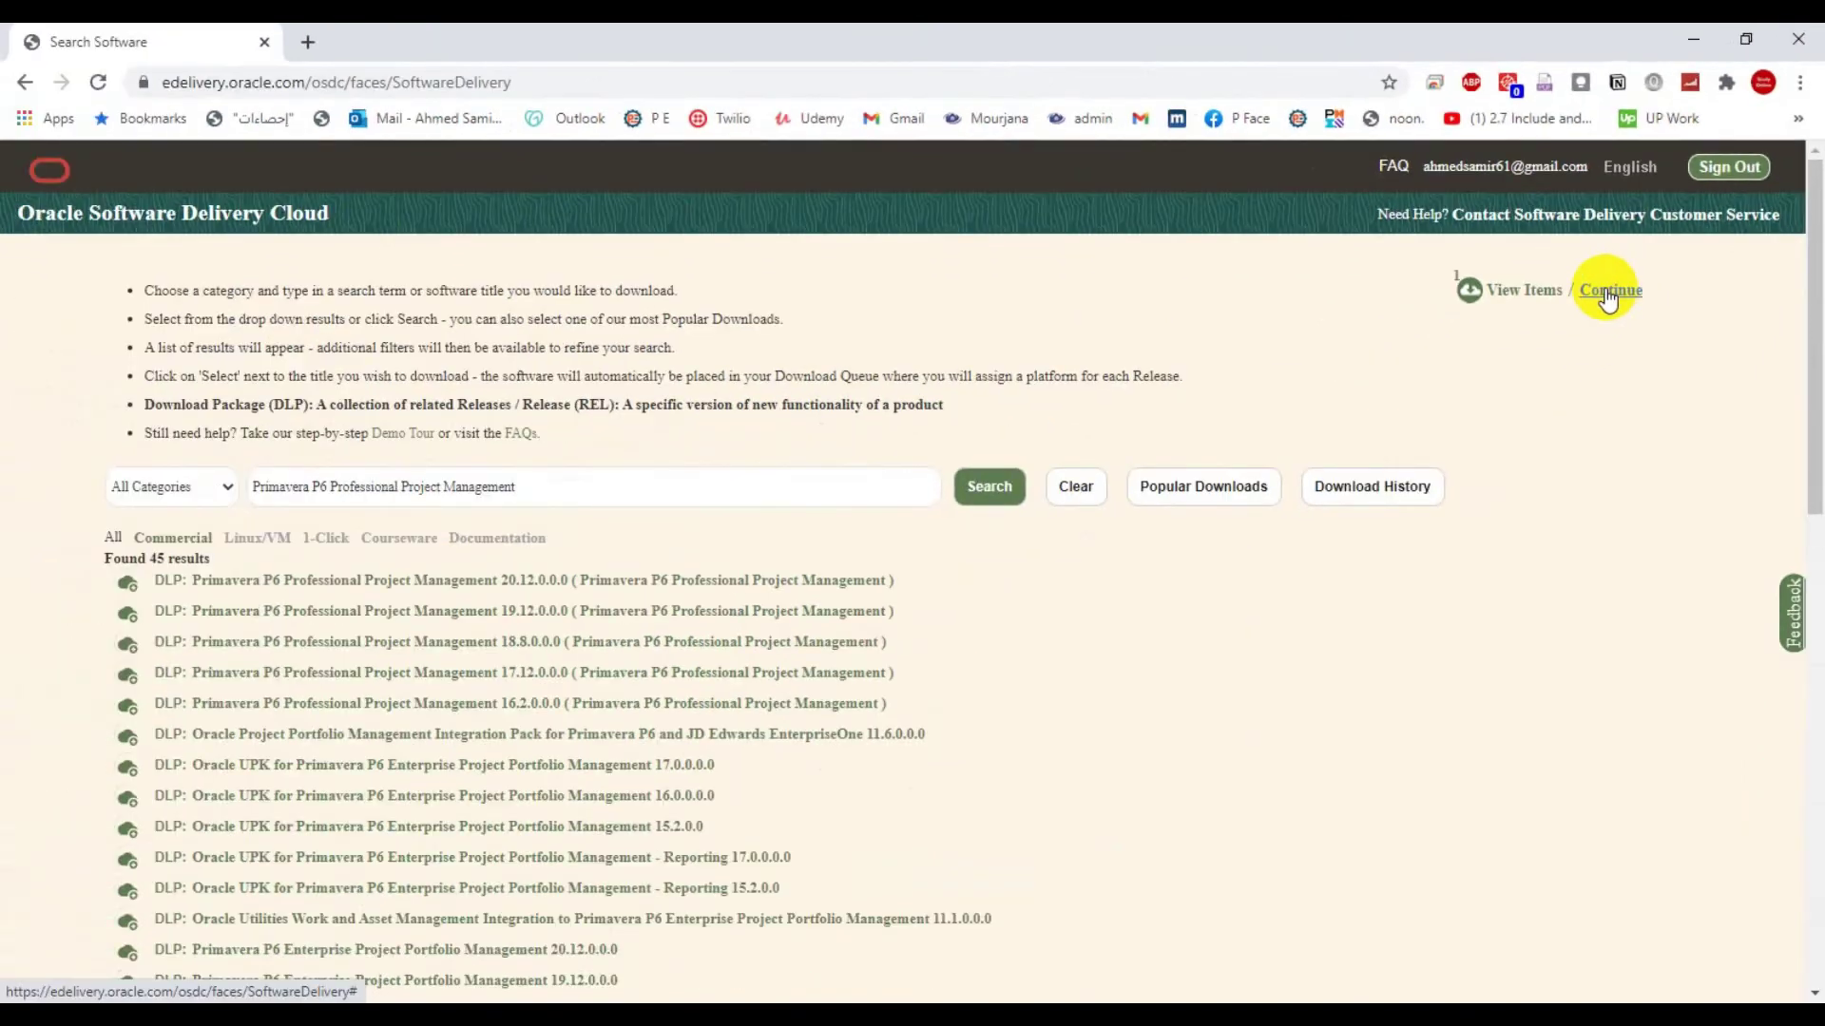
click(1602, 289)
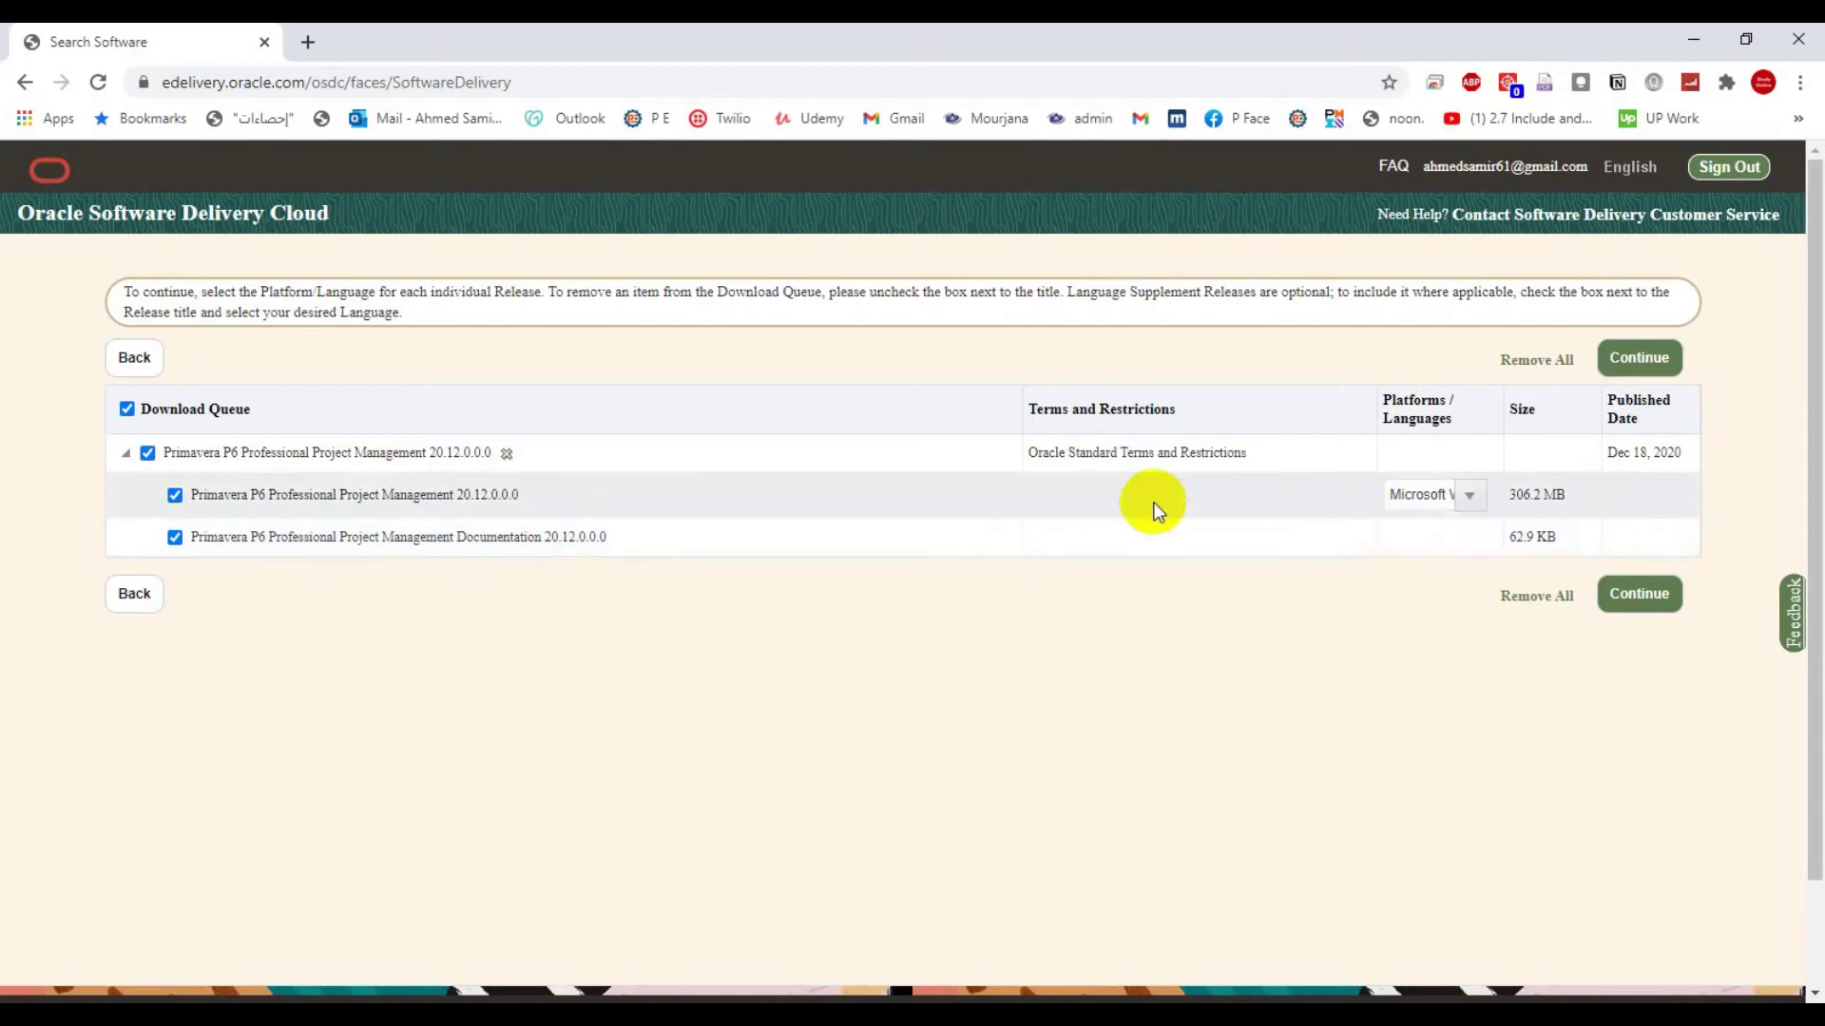
click(1470, 495)
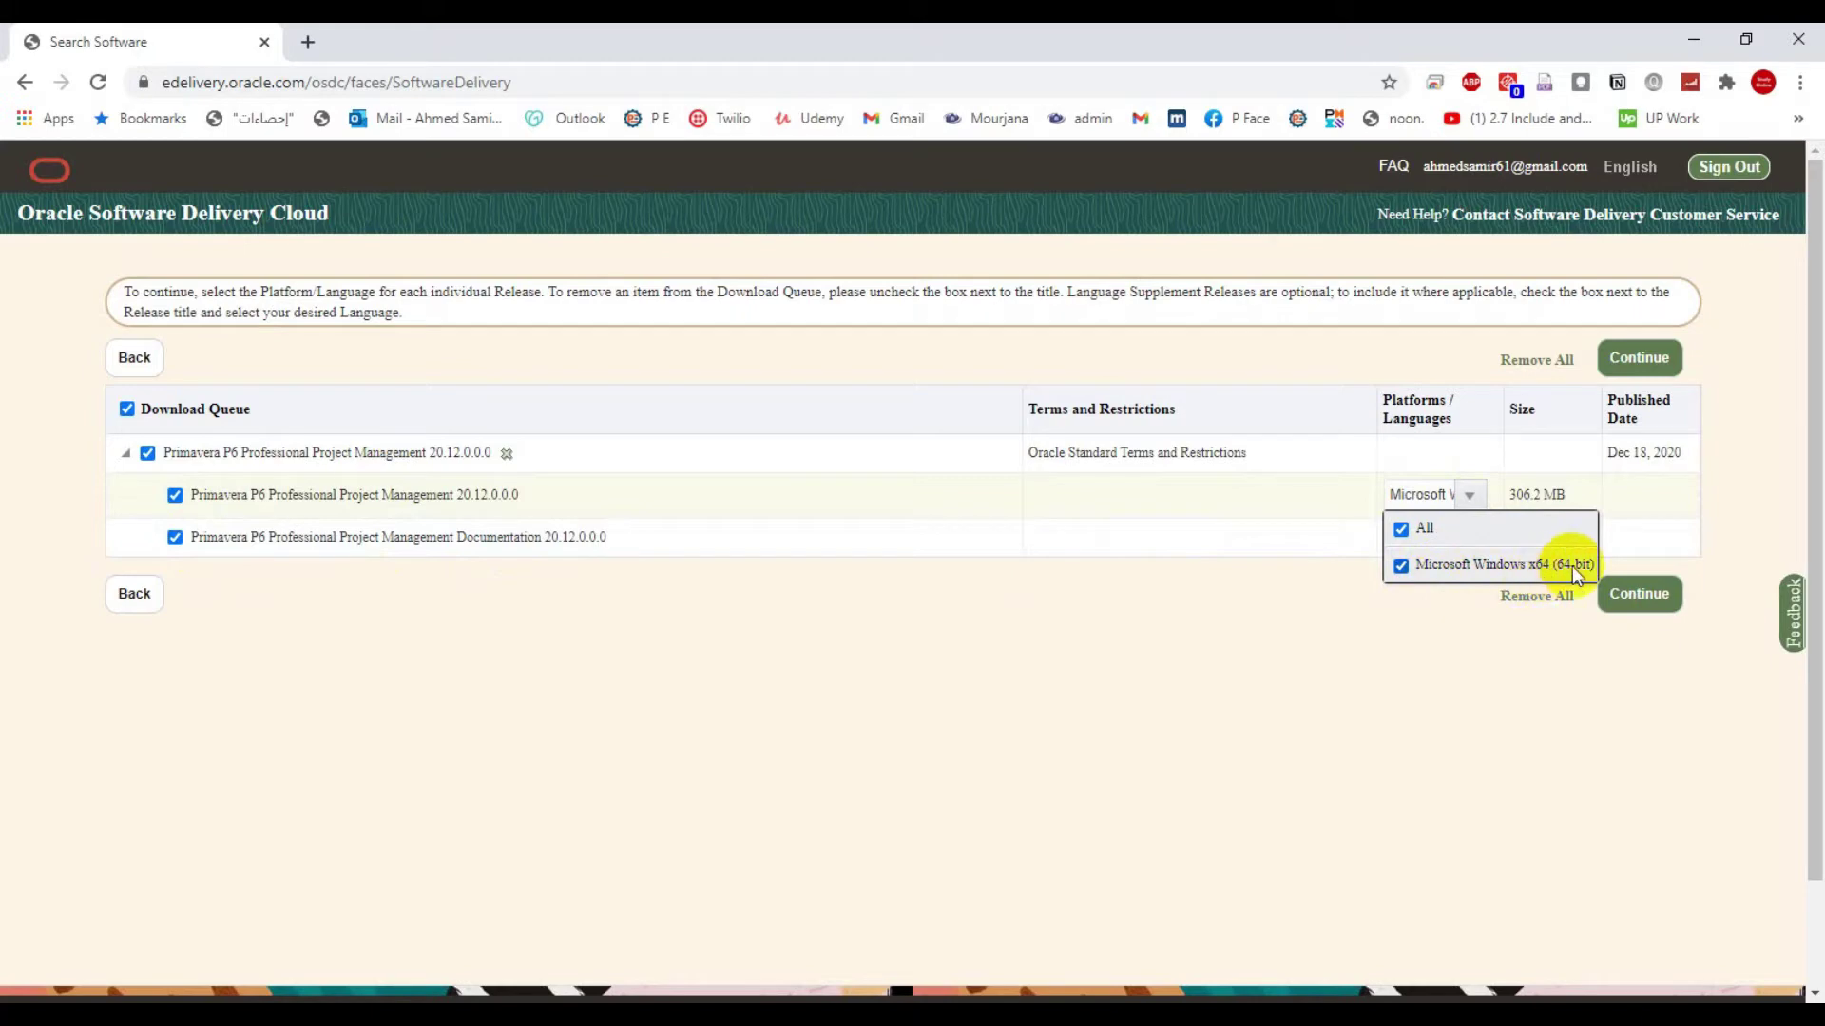
click(1463, 496)
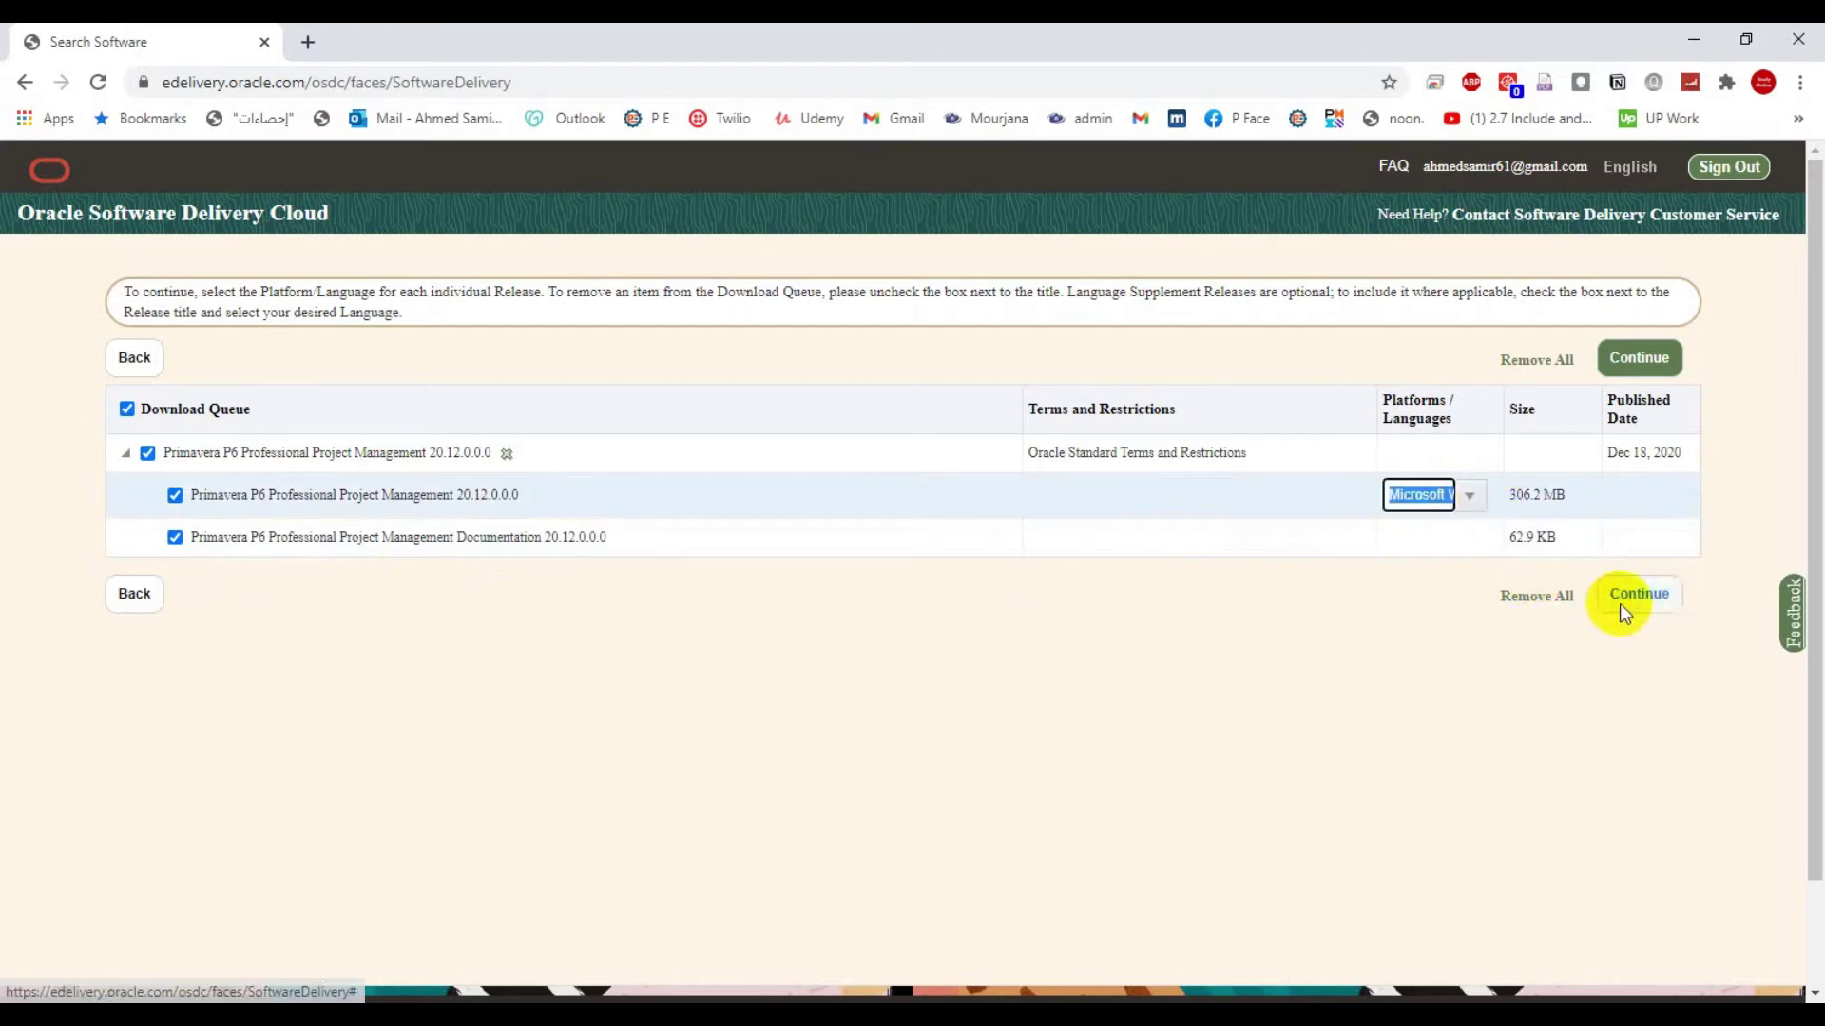
click(1620, 603)
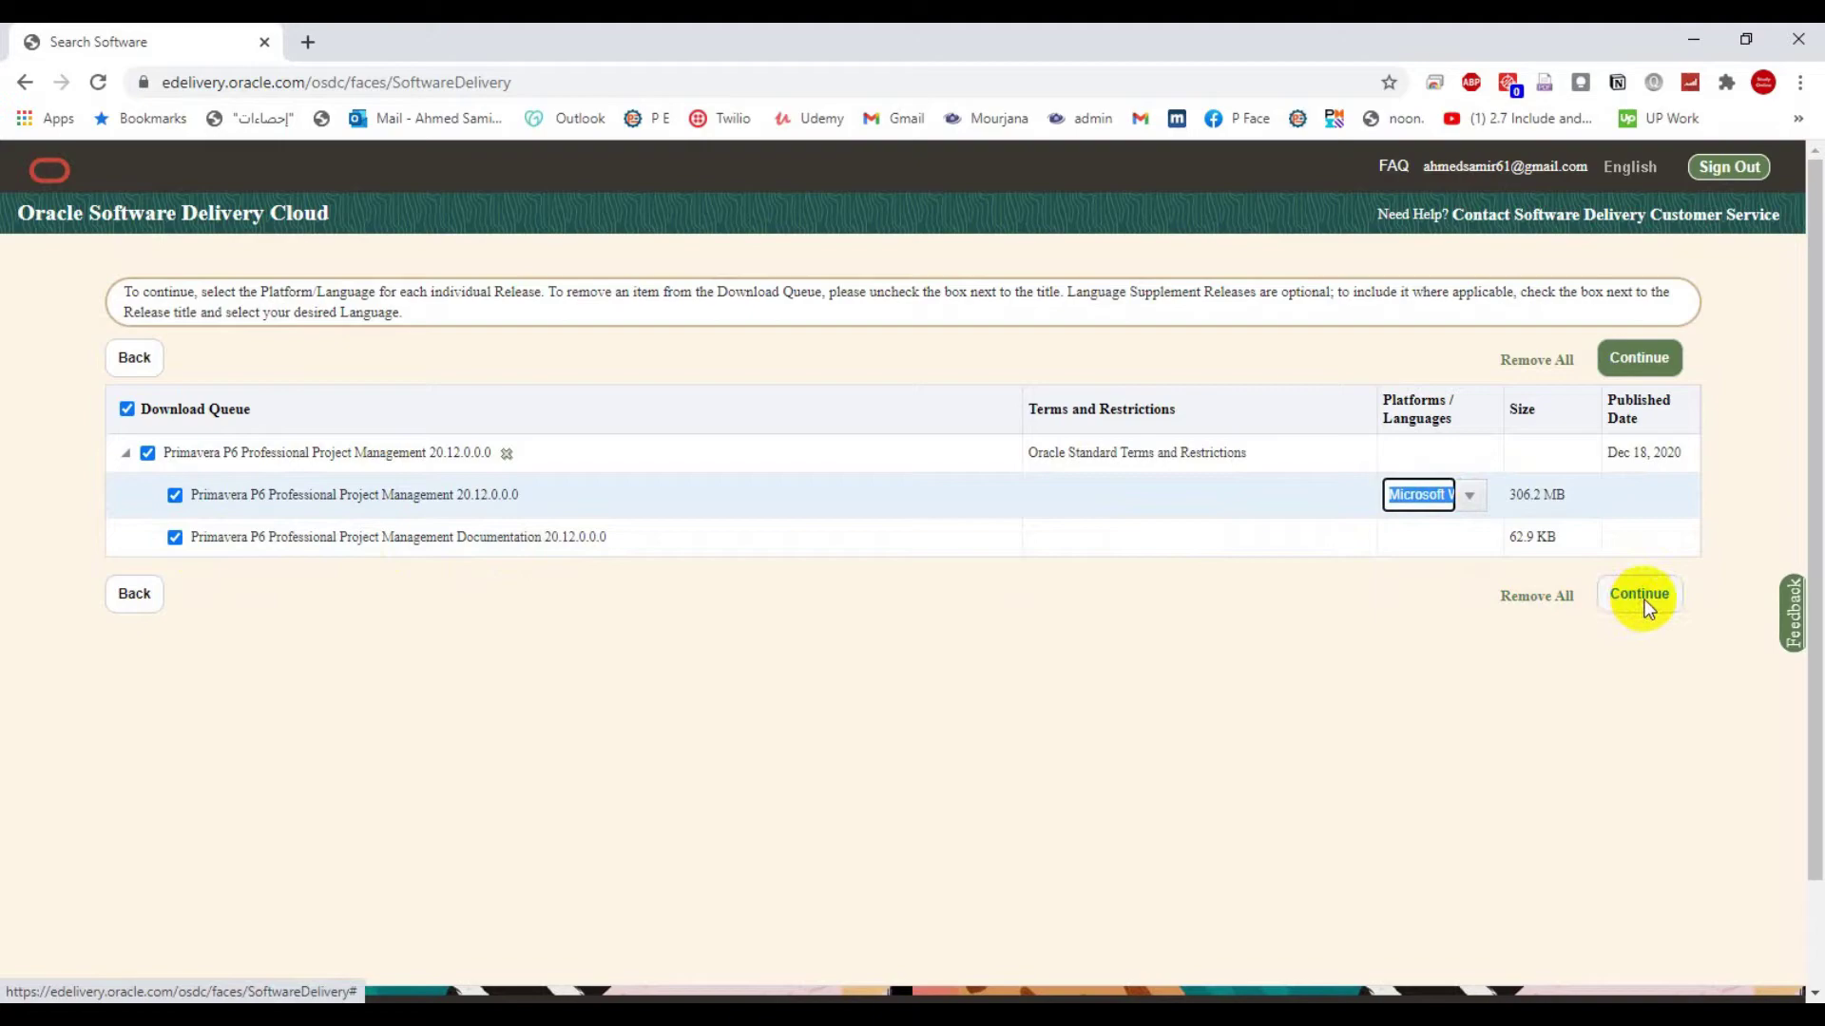
Step: Accept the Oracle License Agreement, continue to the downloads, and dismiss the feedback survey
click(1633, 603)
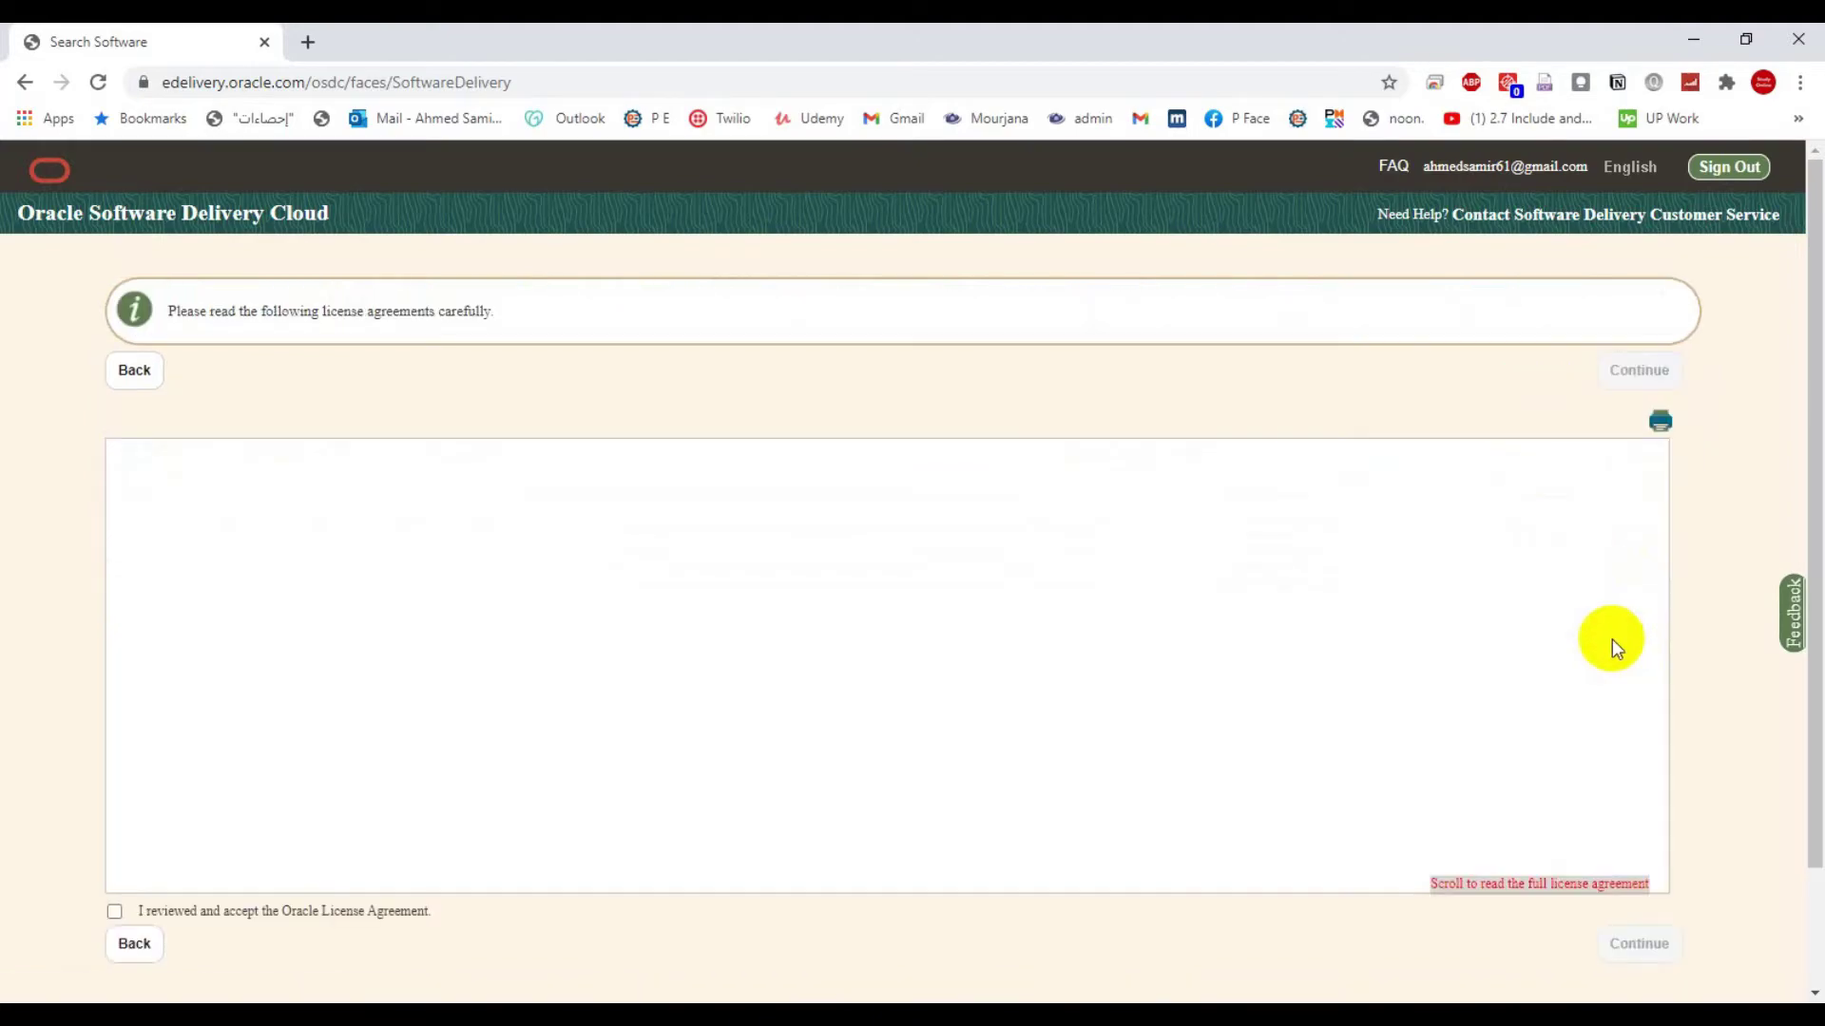
scroll(789, 547, down, 5)
scroll(788, 548, down, 5)
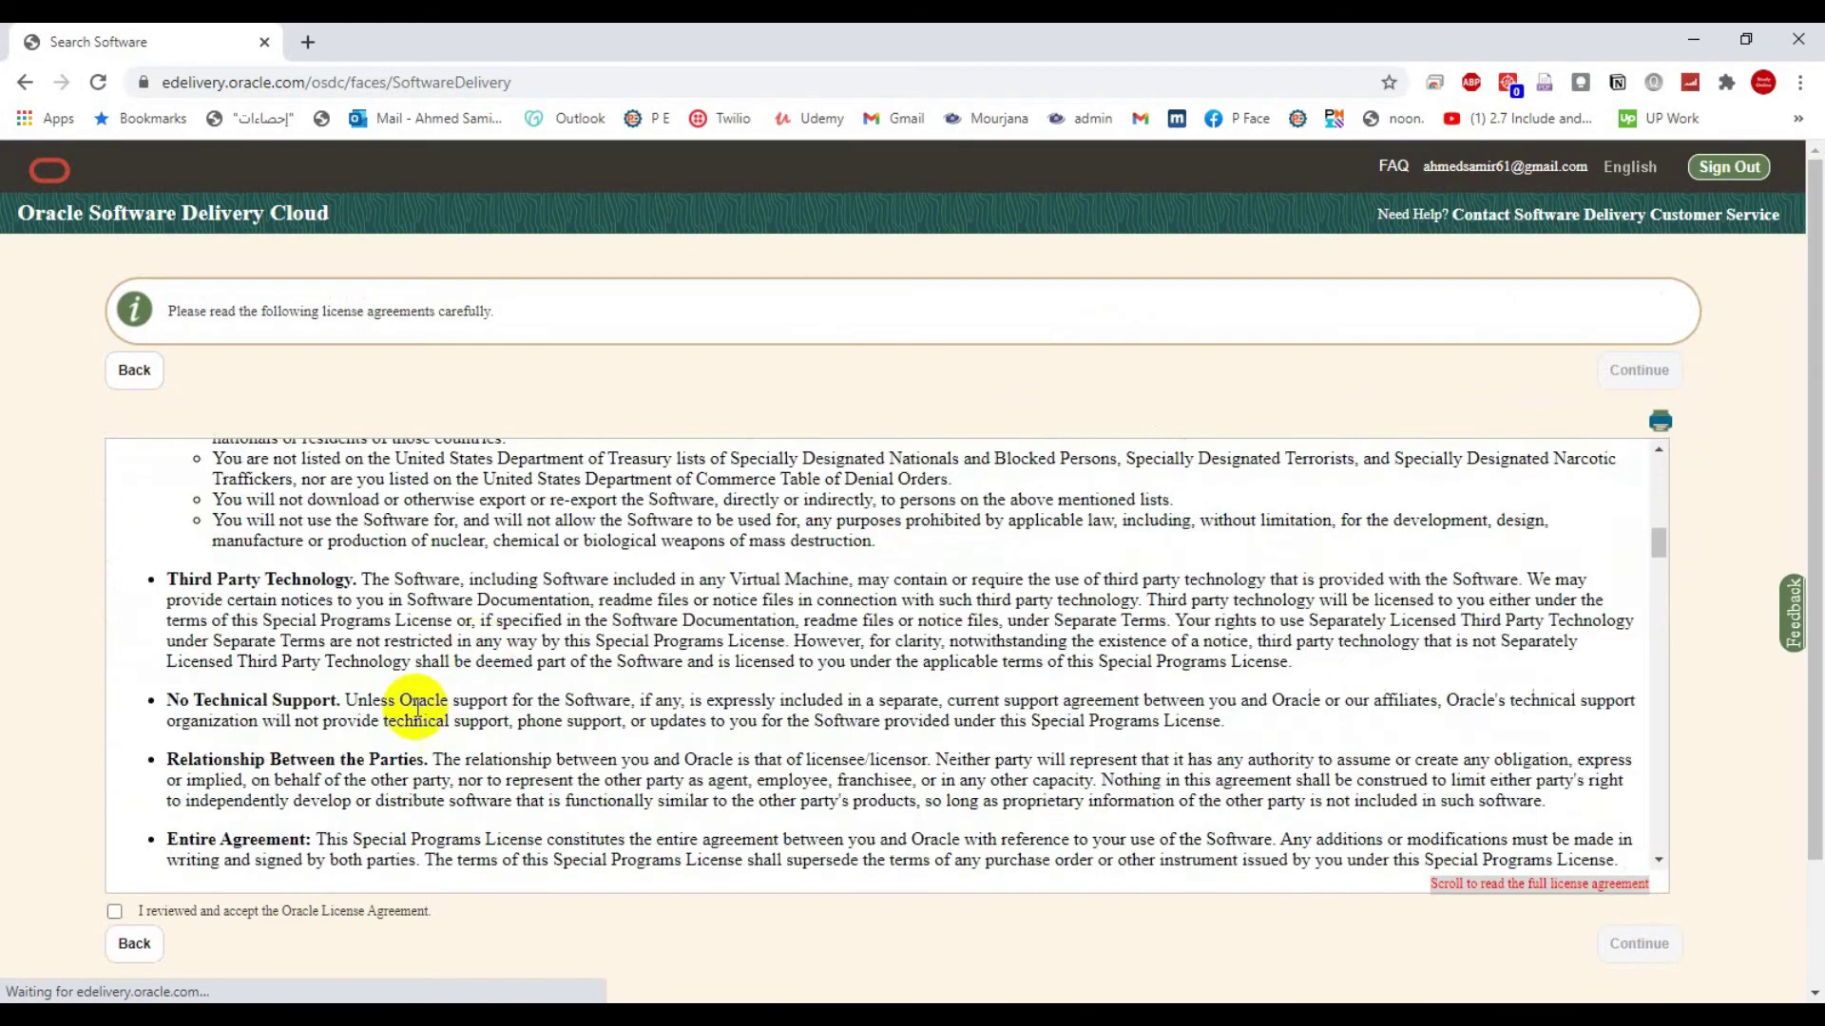
scroll(419, 700, down, 5)
click(117, 914)
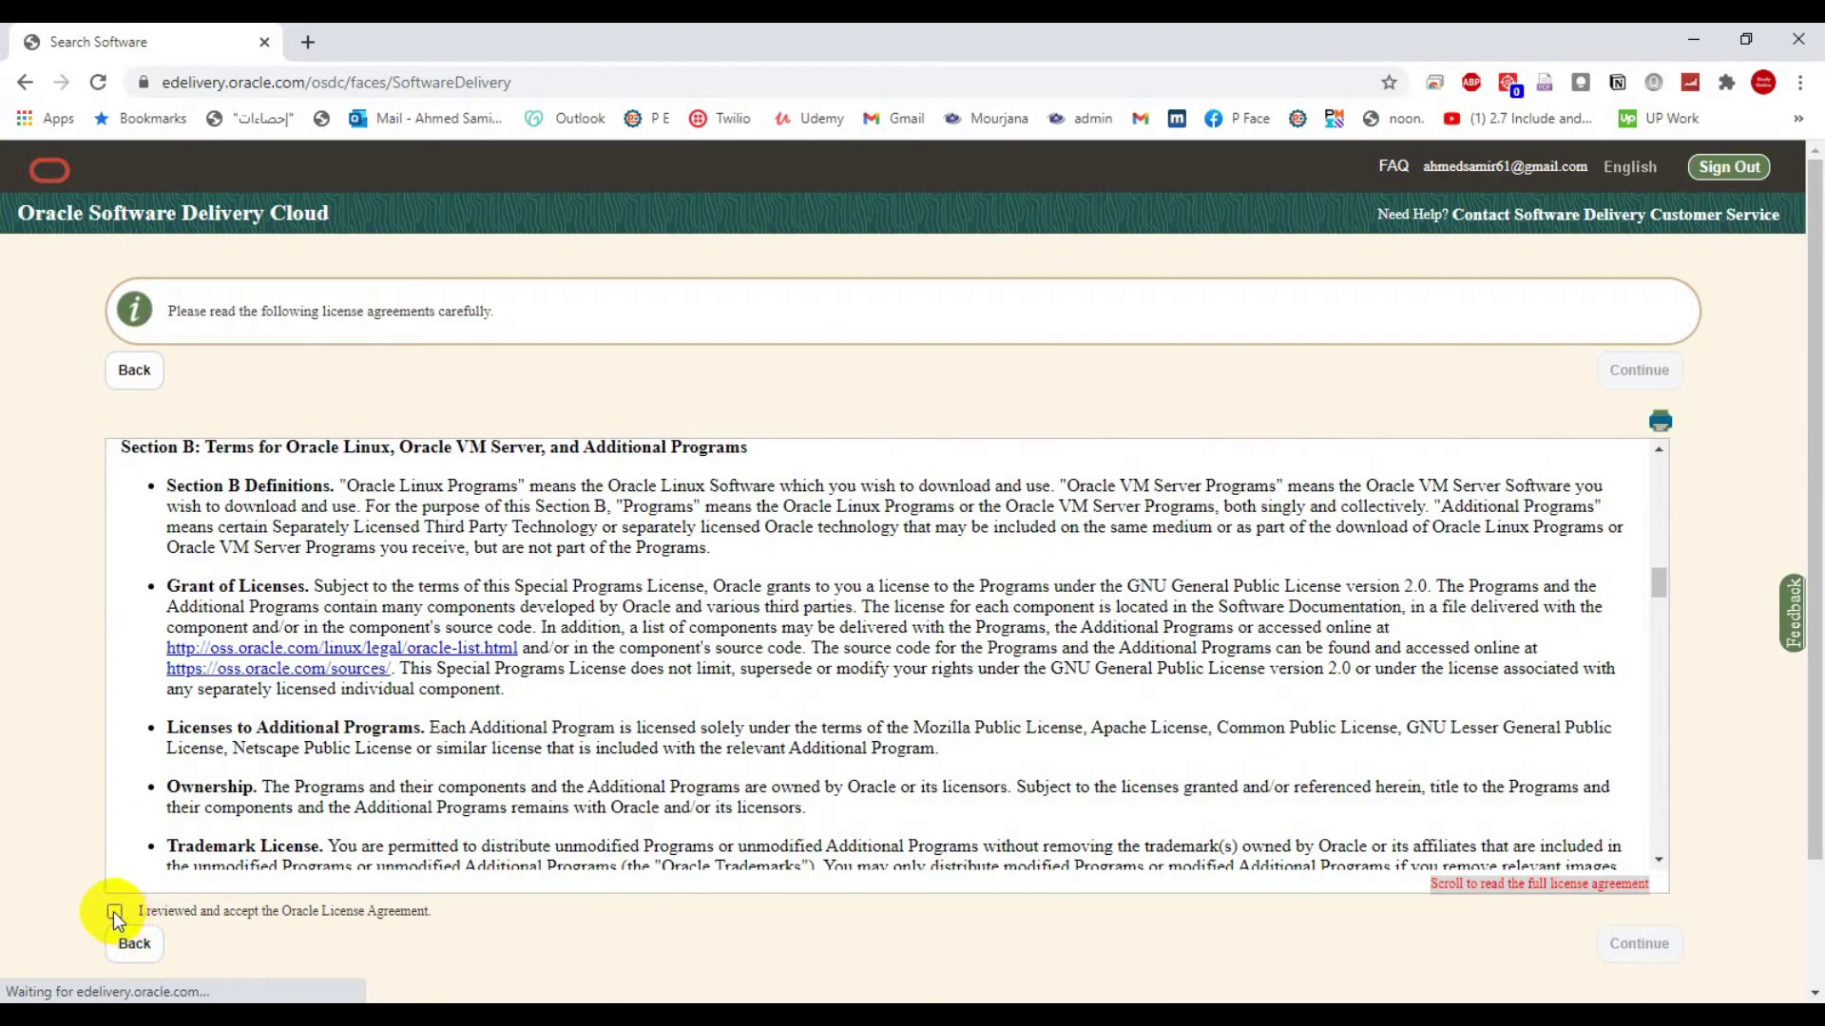
click(114, 912)
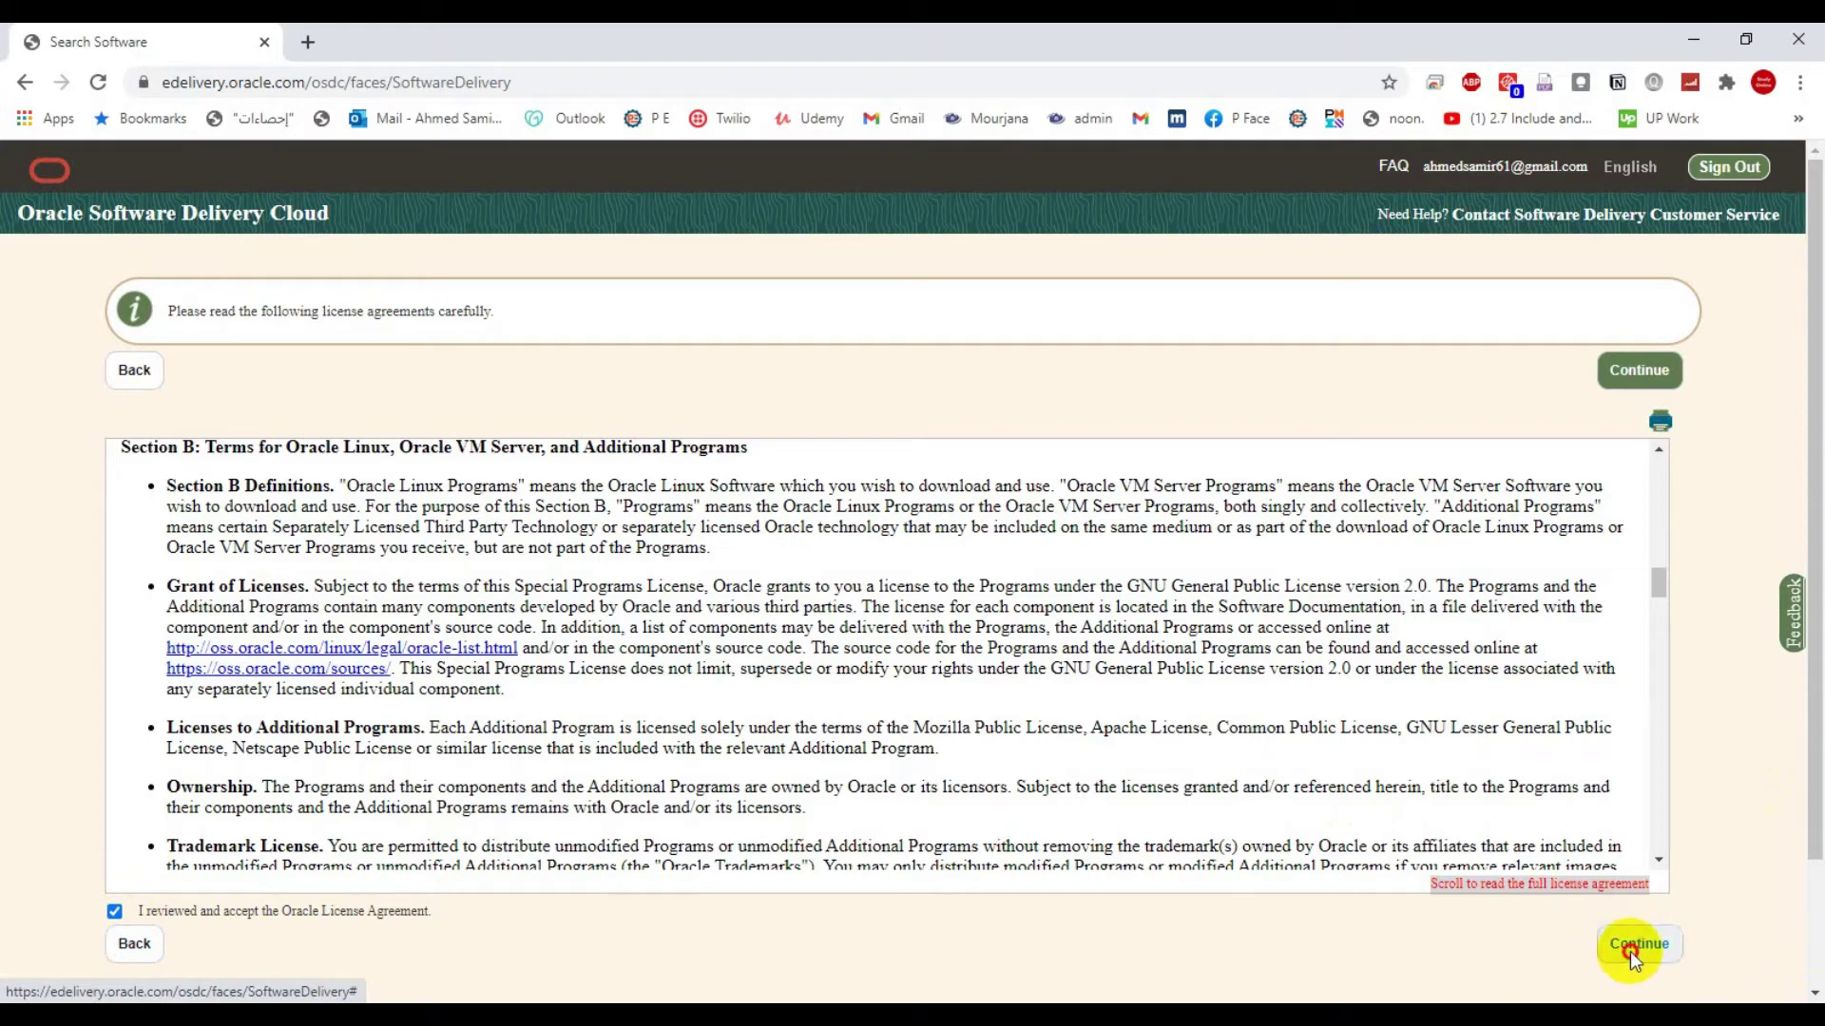
click(1630, 951)
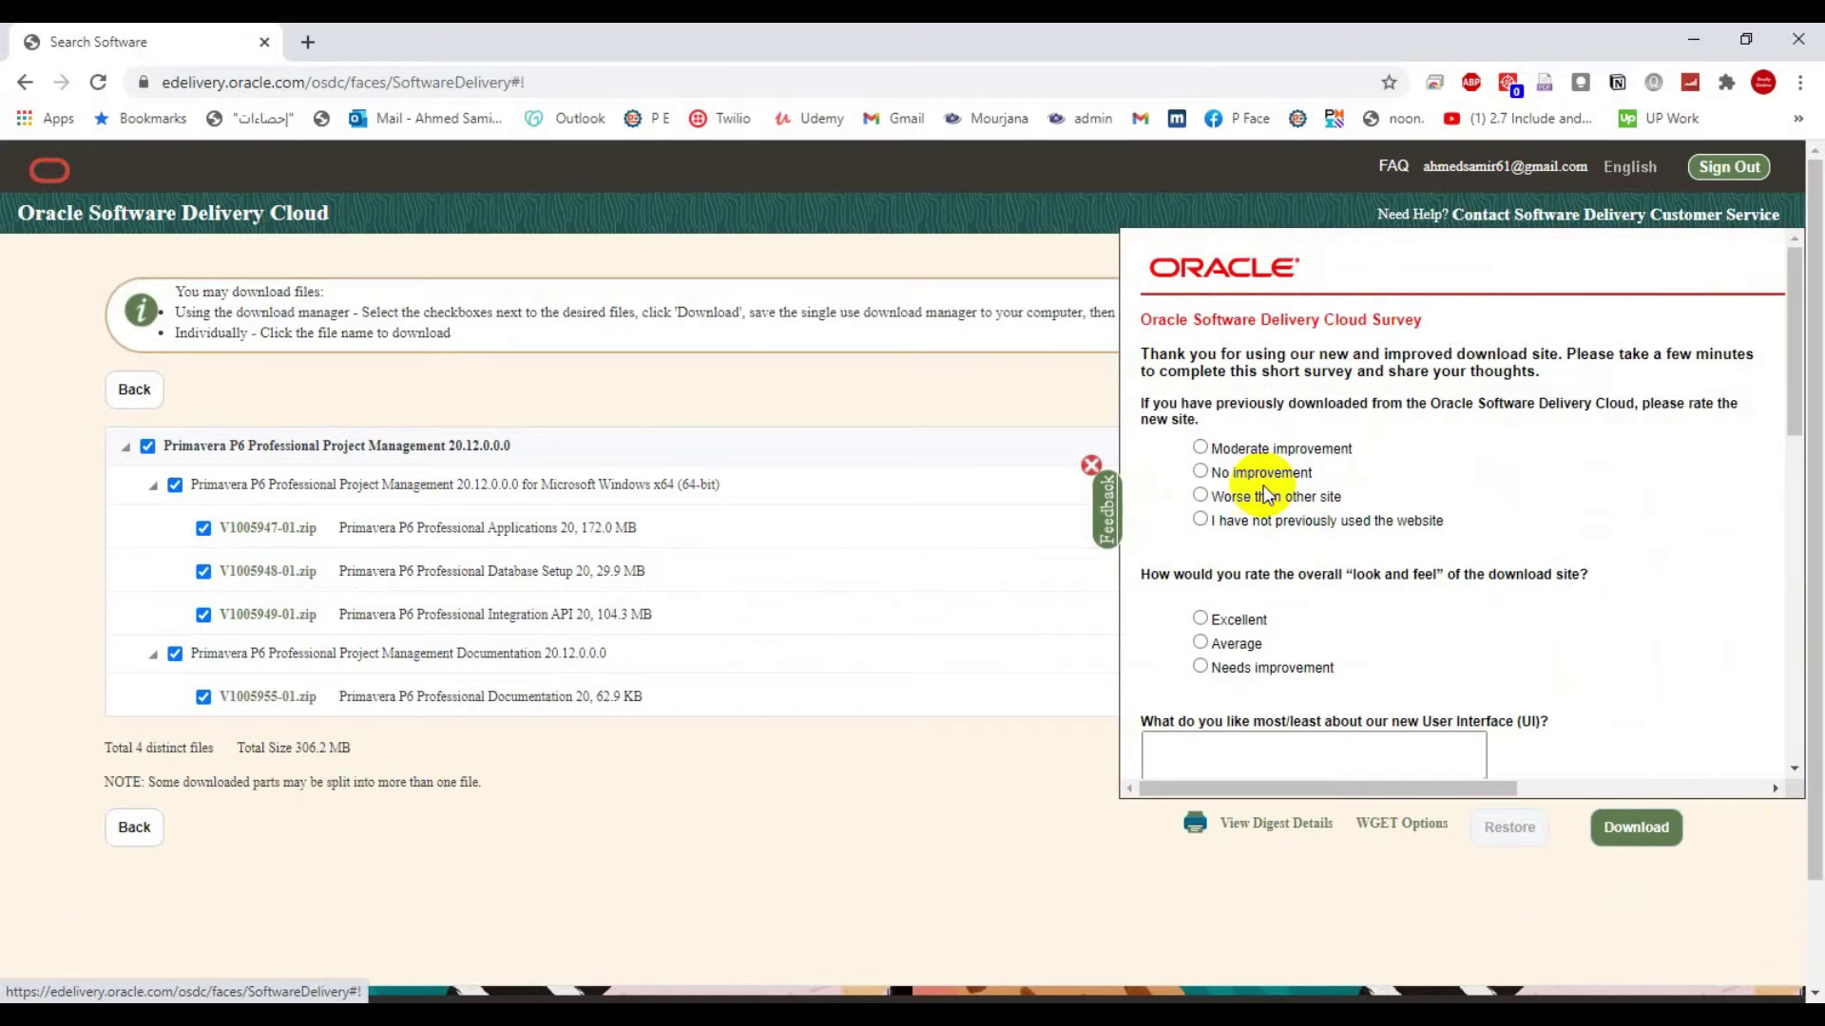
scroll(1269, 500, down, 2)
scroll(1211, 528, down, 4)
click(1090, 467)
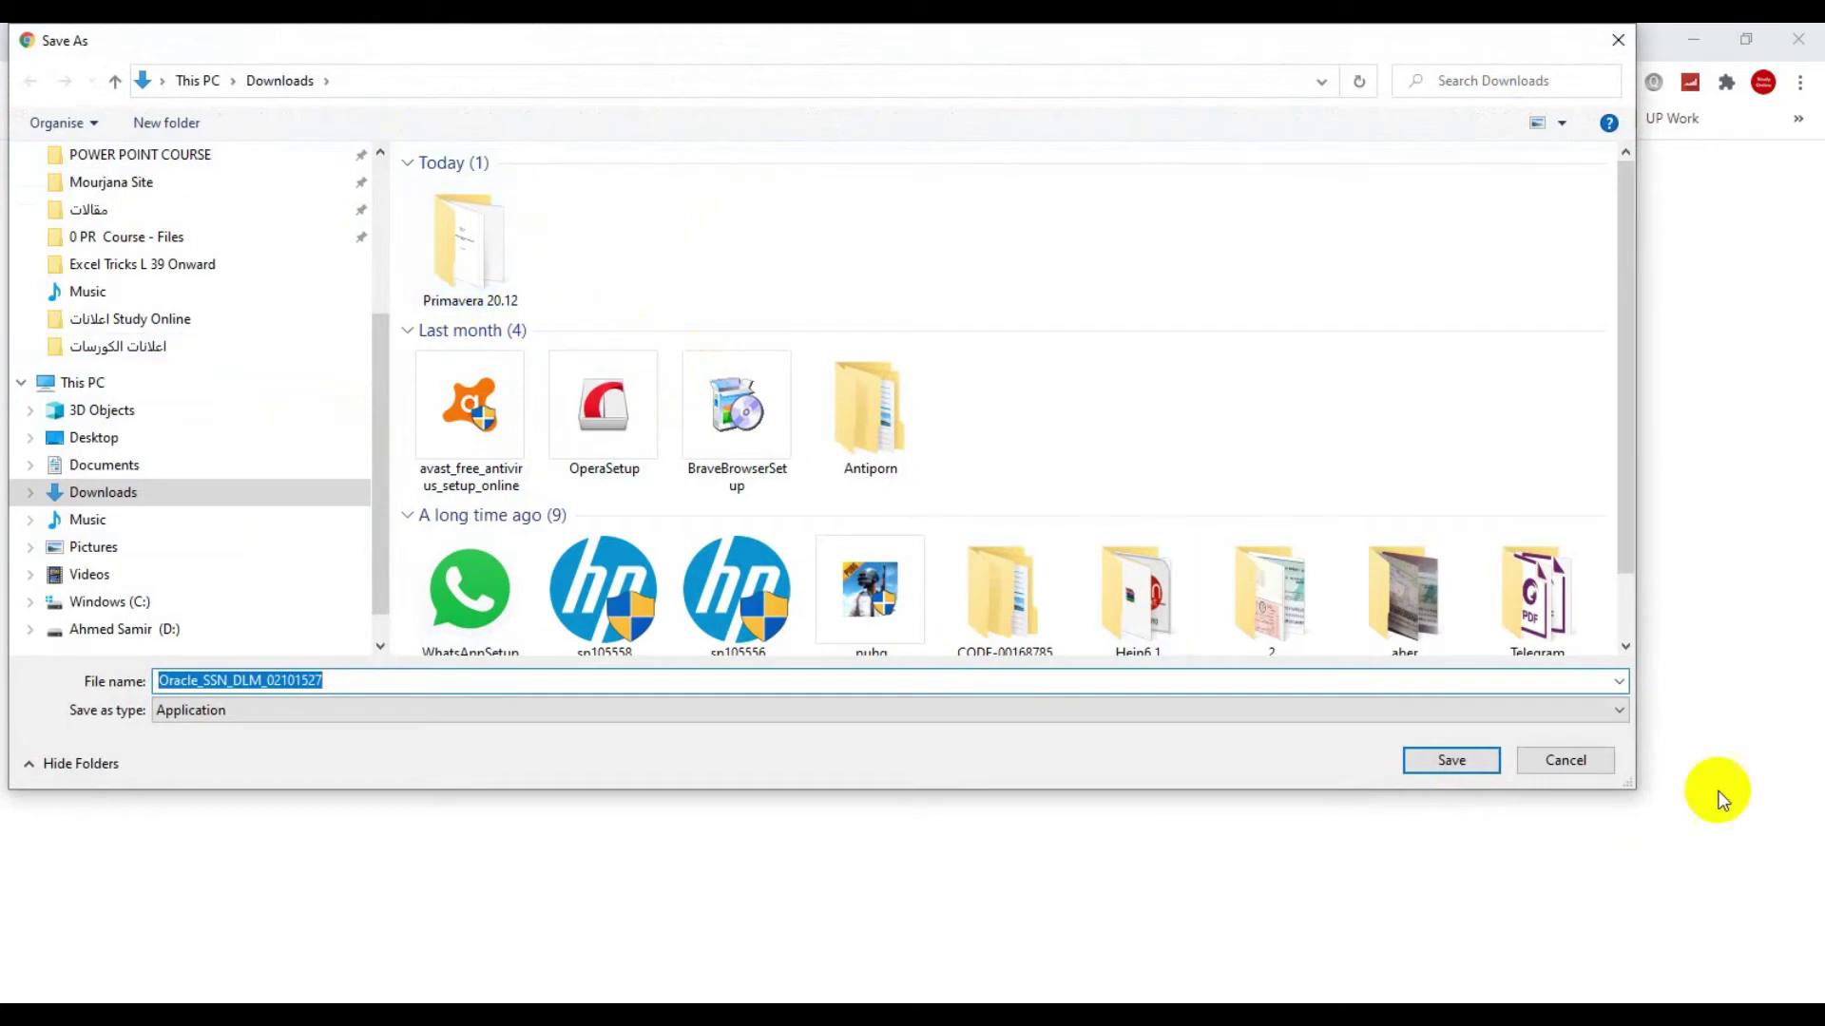
Step: Cancel Save As and run the Oracle_SSN_DLM_02101515 download manager
click(1568, 759)
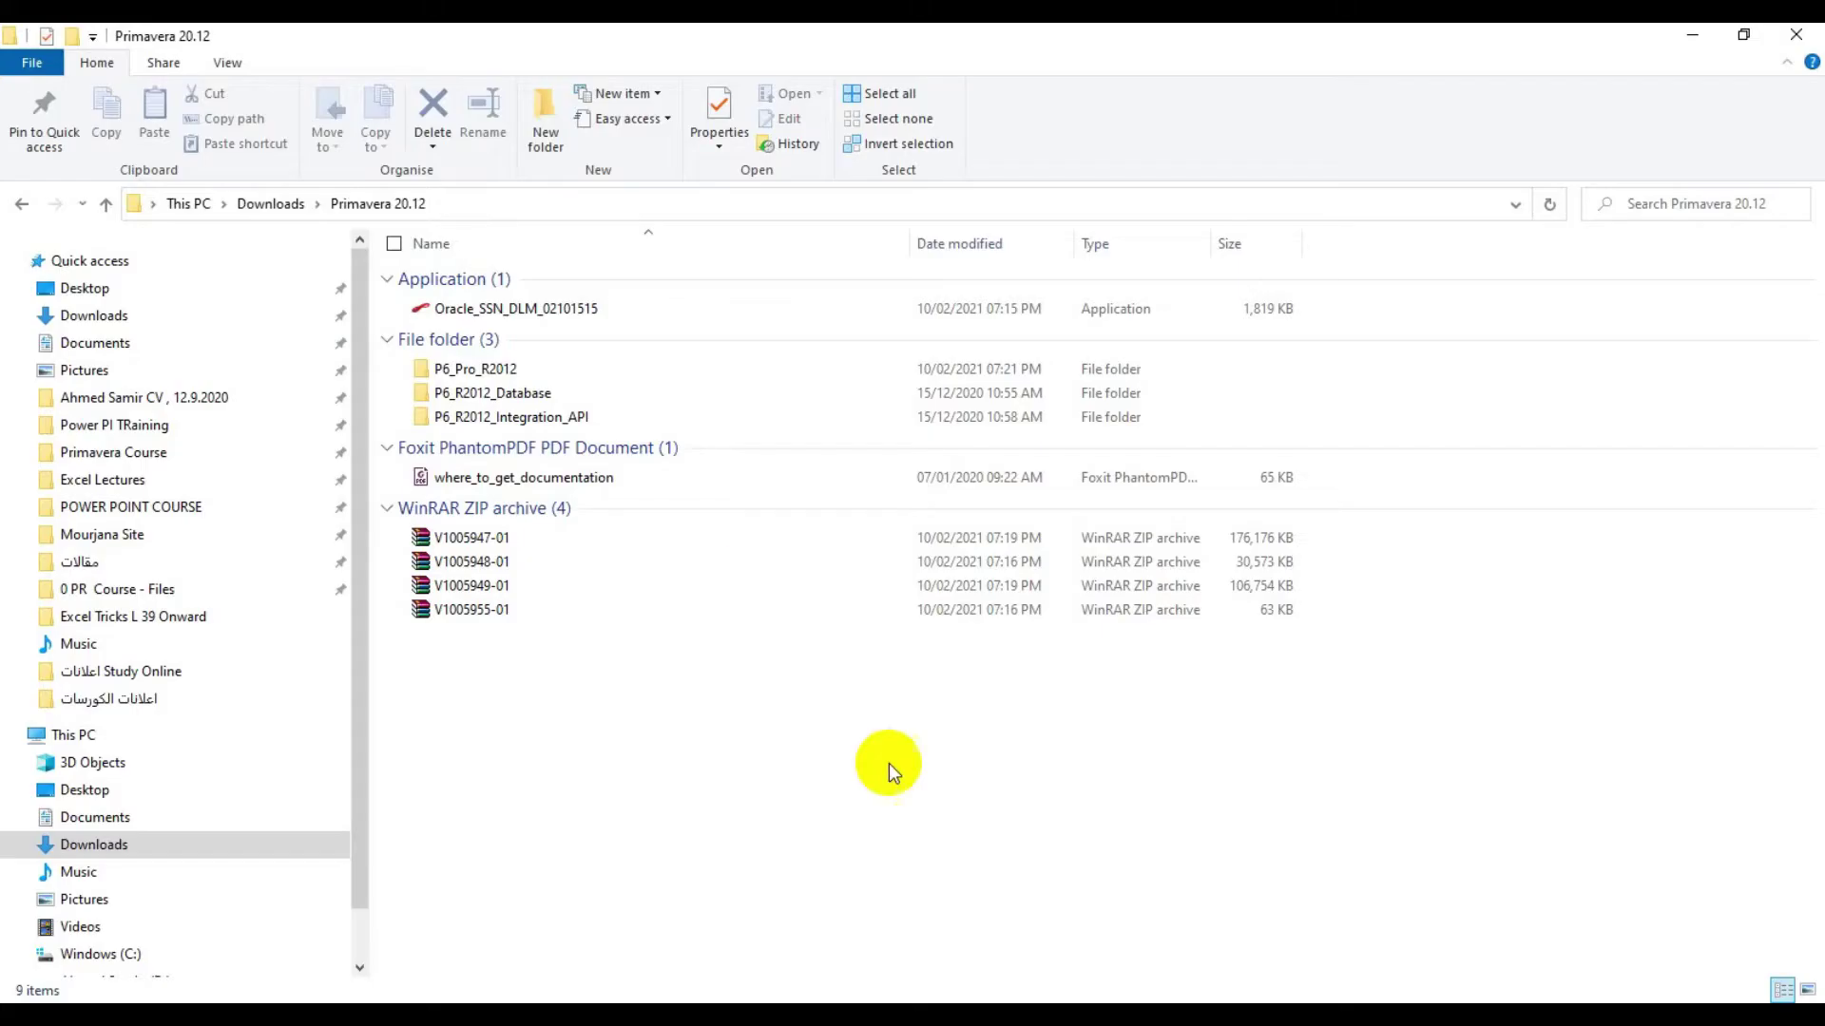
click(521, 308)
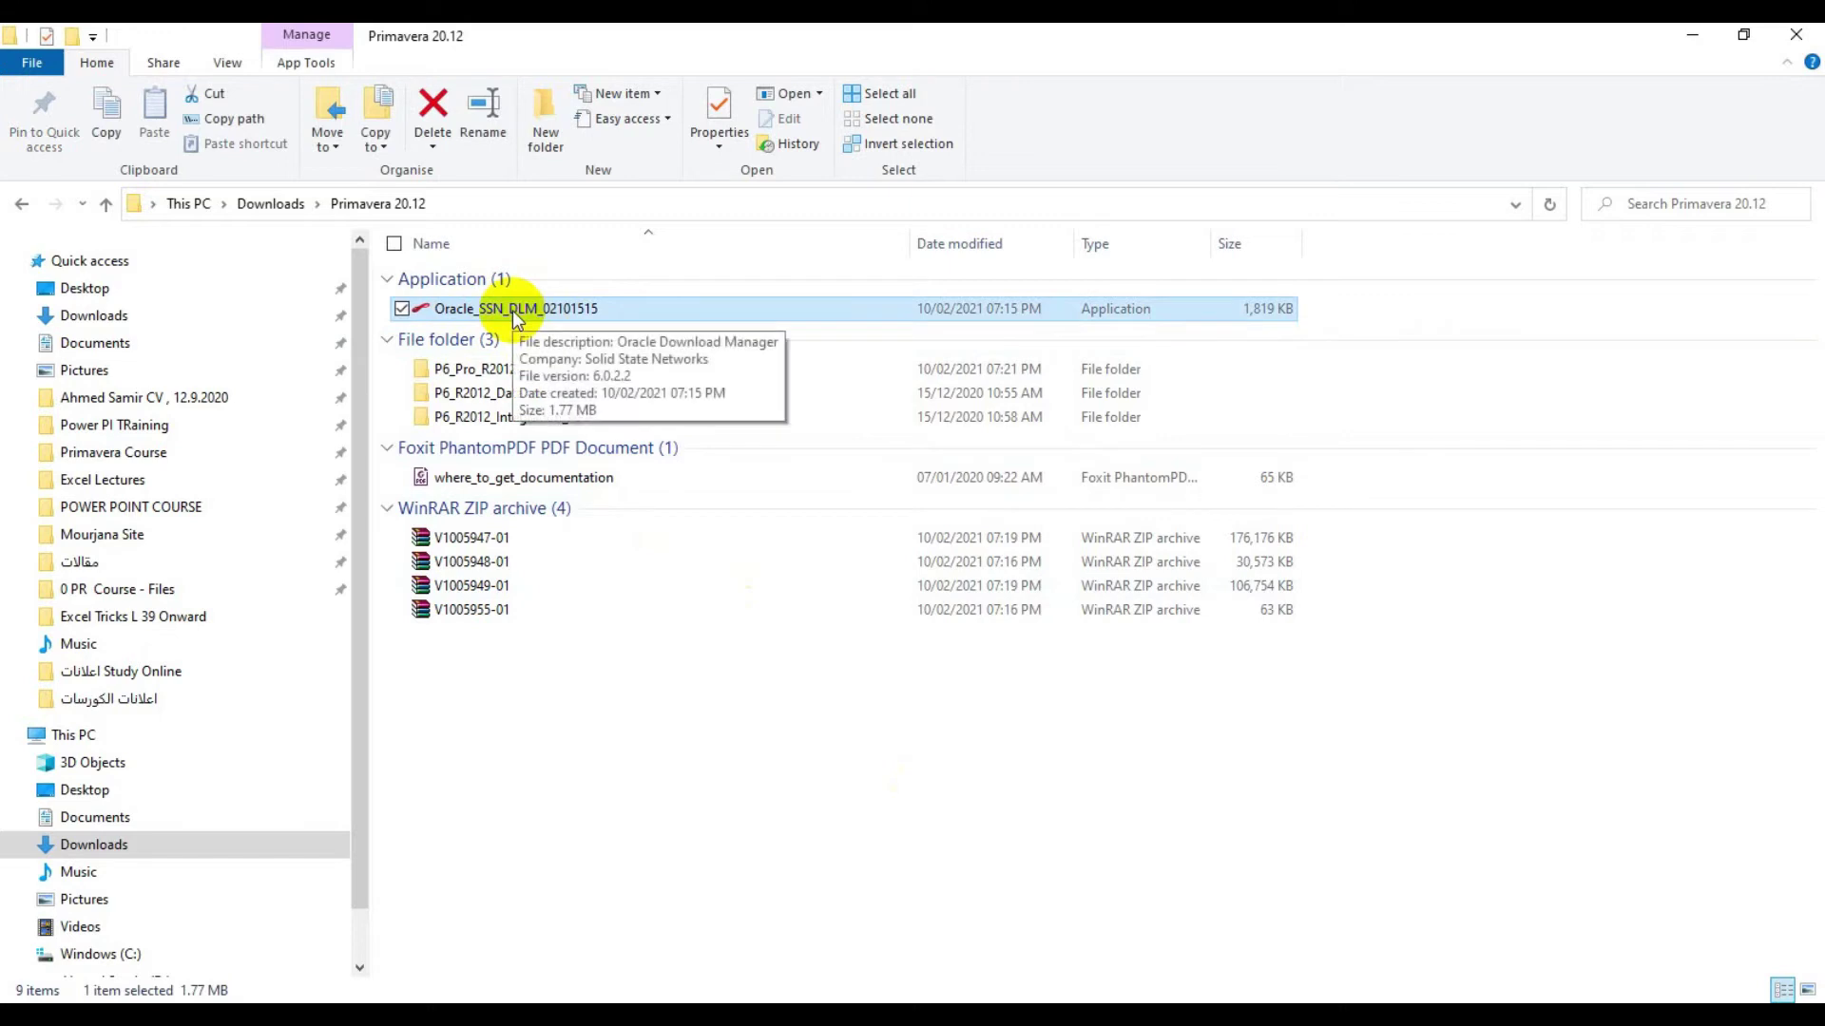
double_click(517, 311)
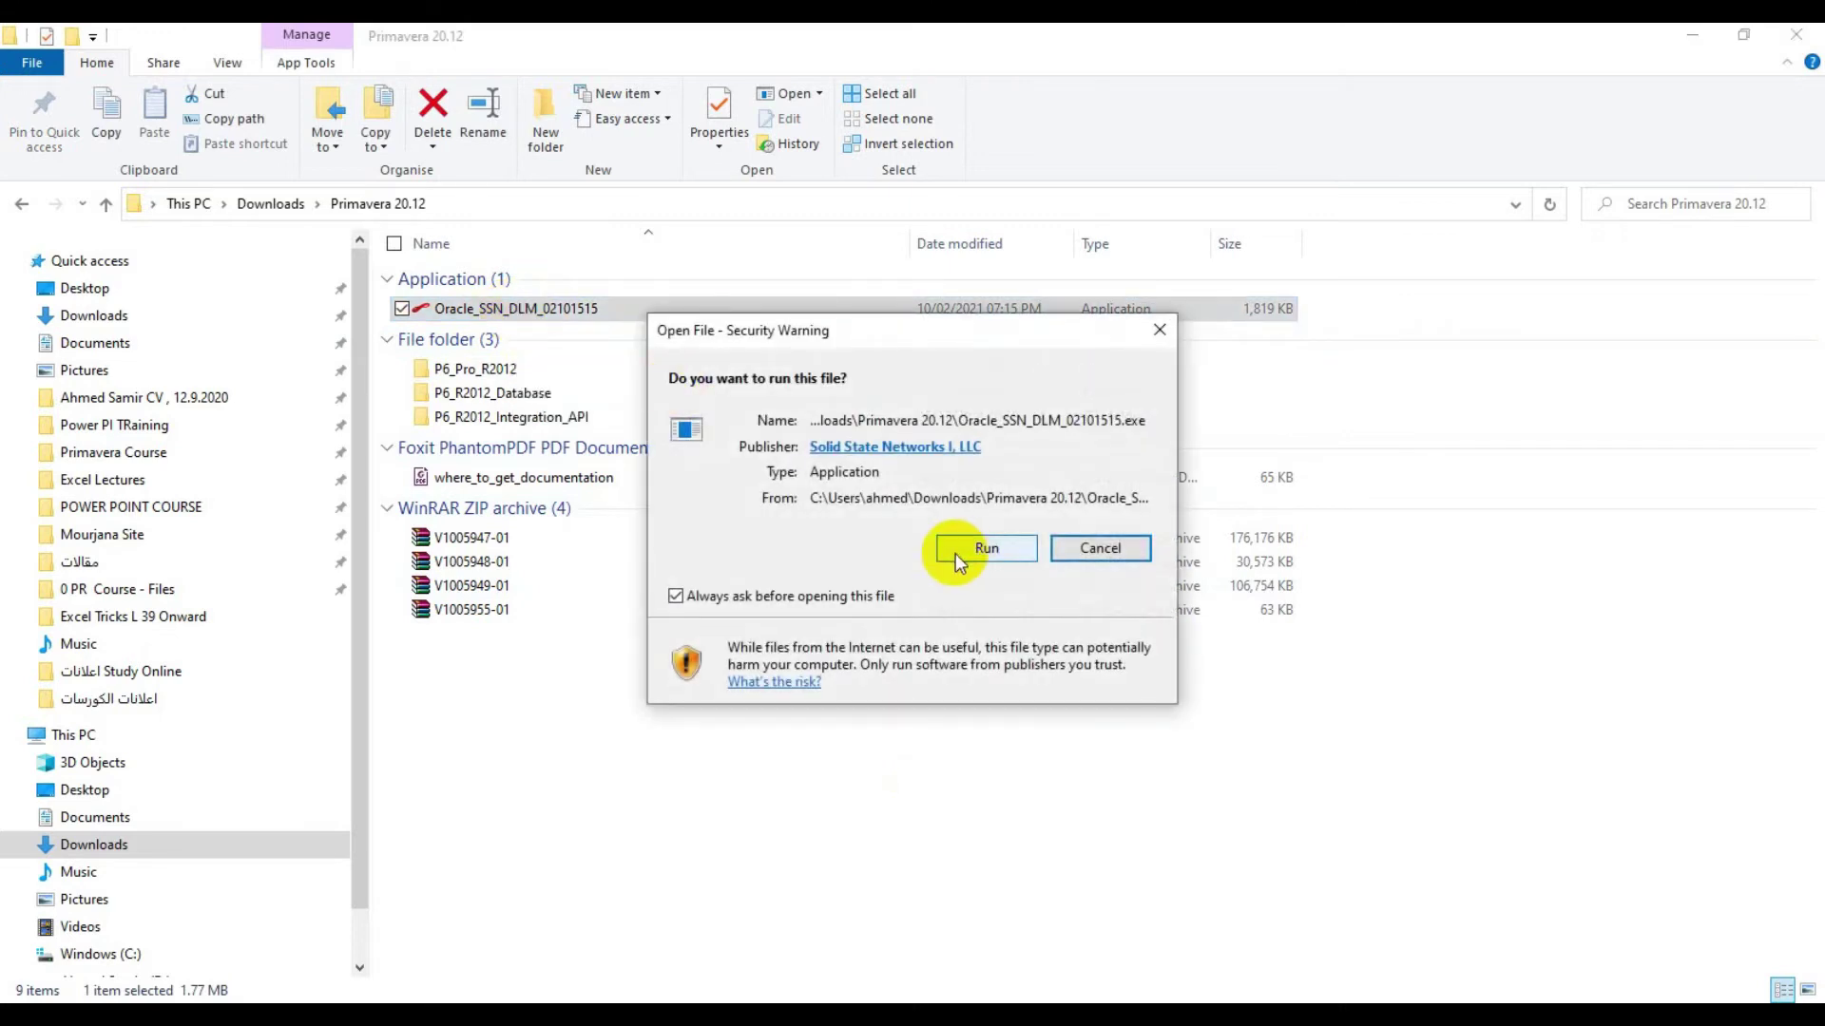
click(981, 552)
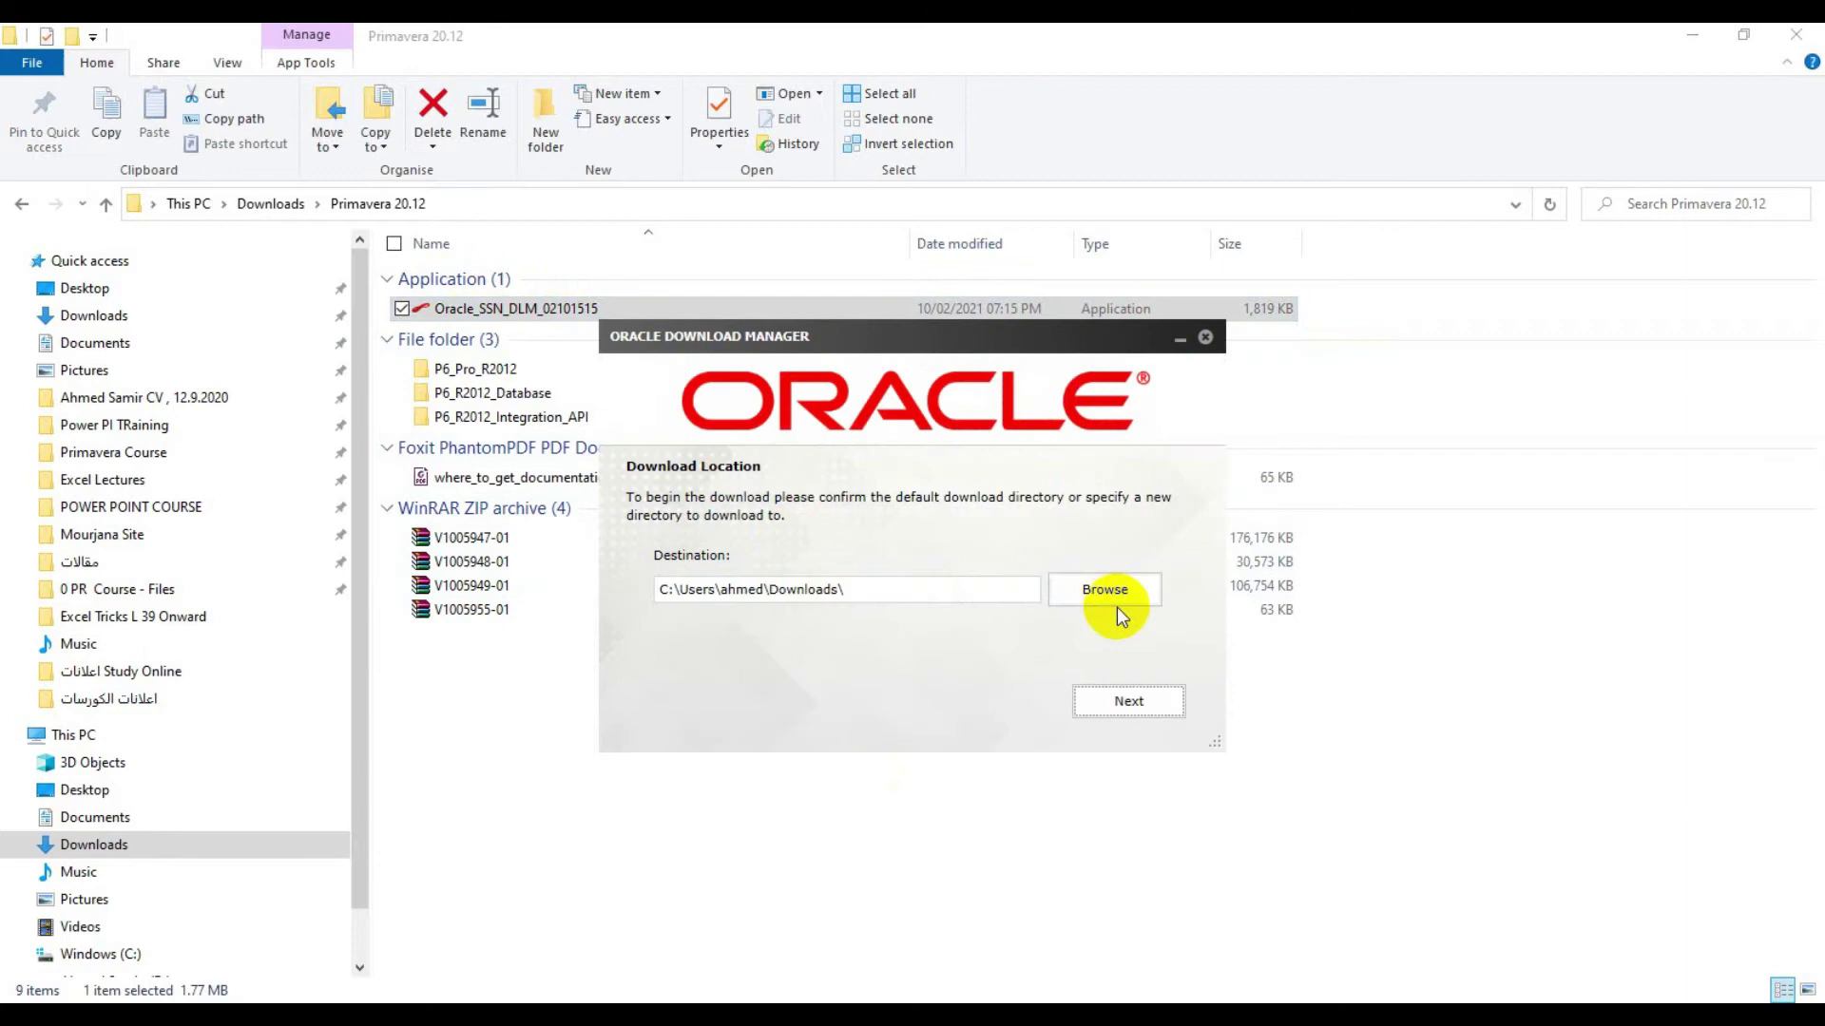
Step: Keep the default download location, close the manager, and select the four zip archives
click(1105, 589)
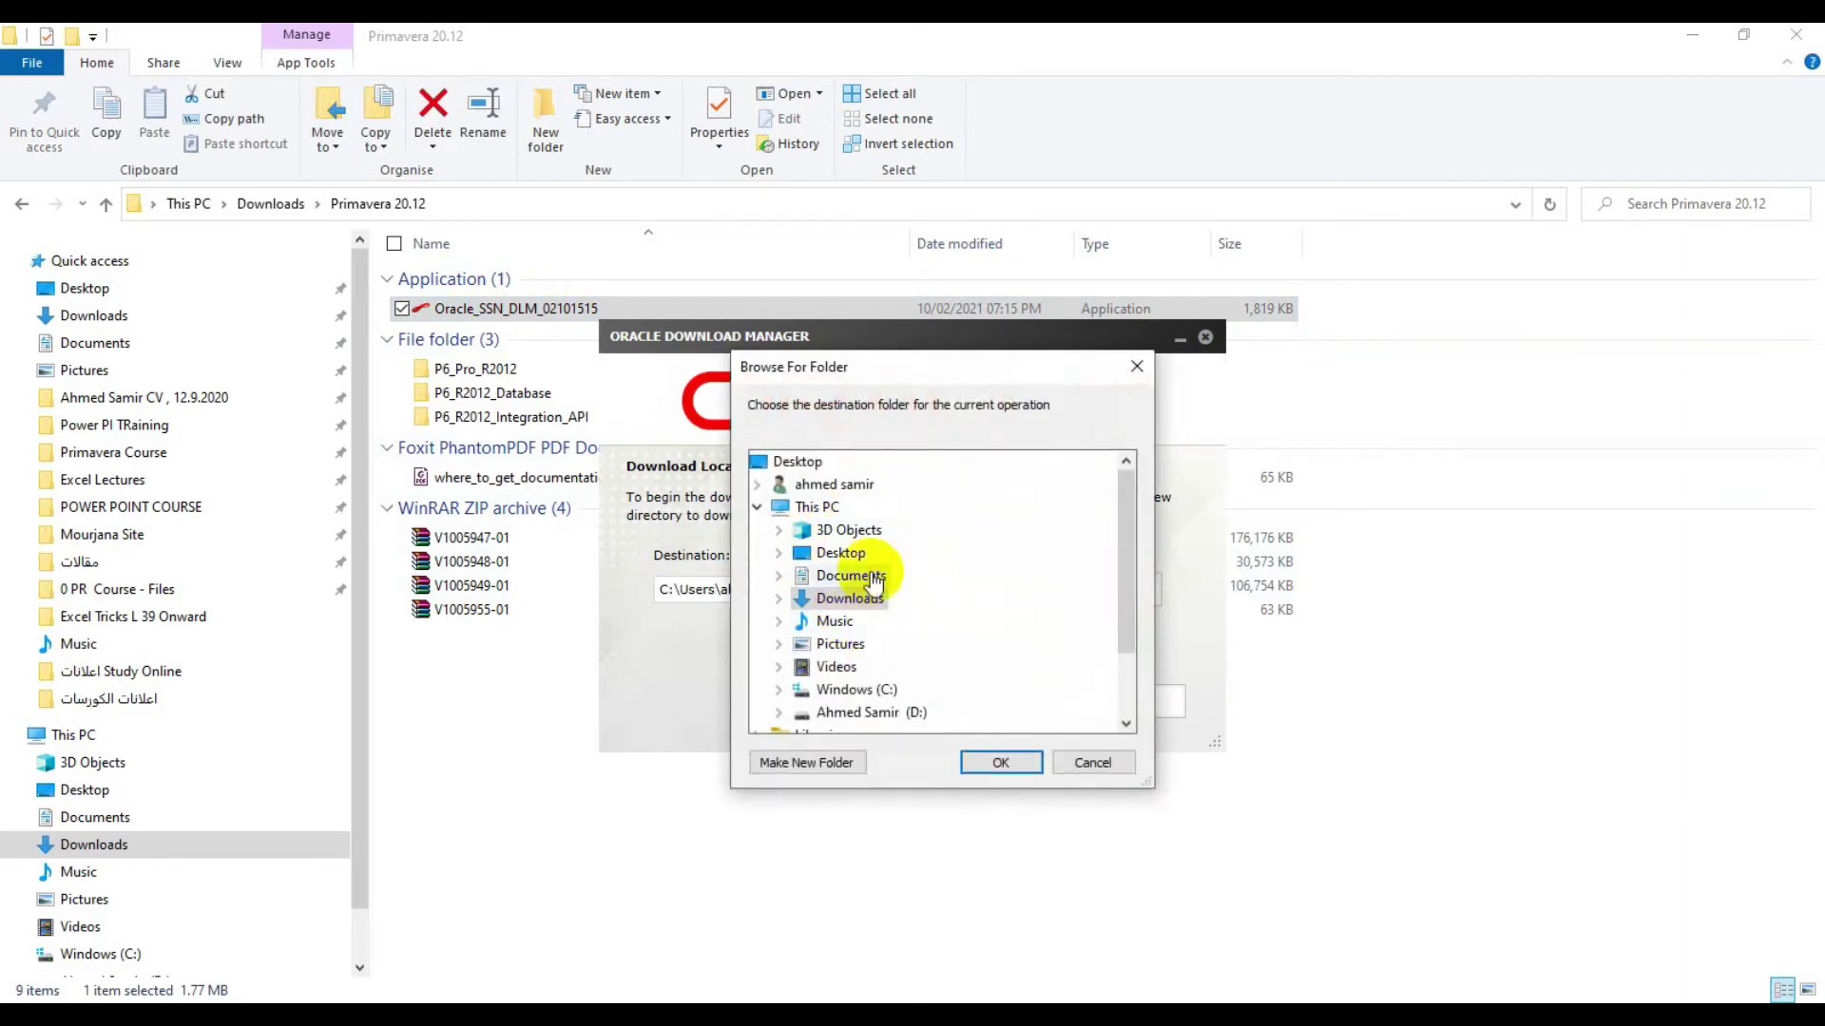
click(1070, 767)
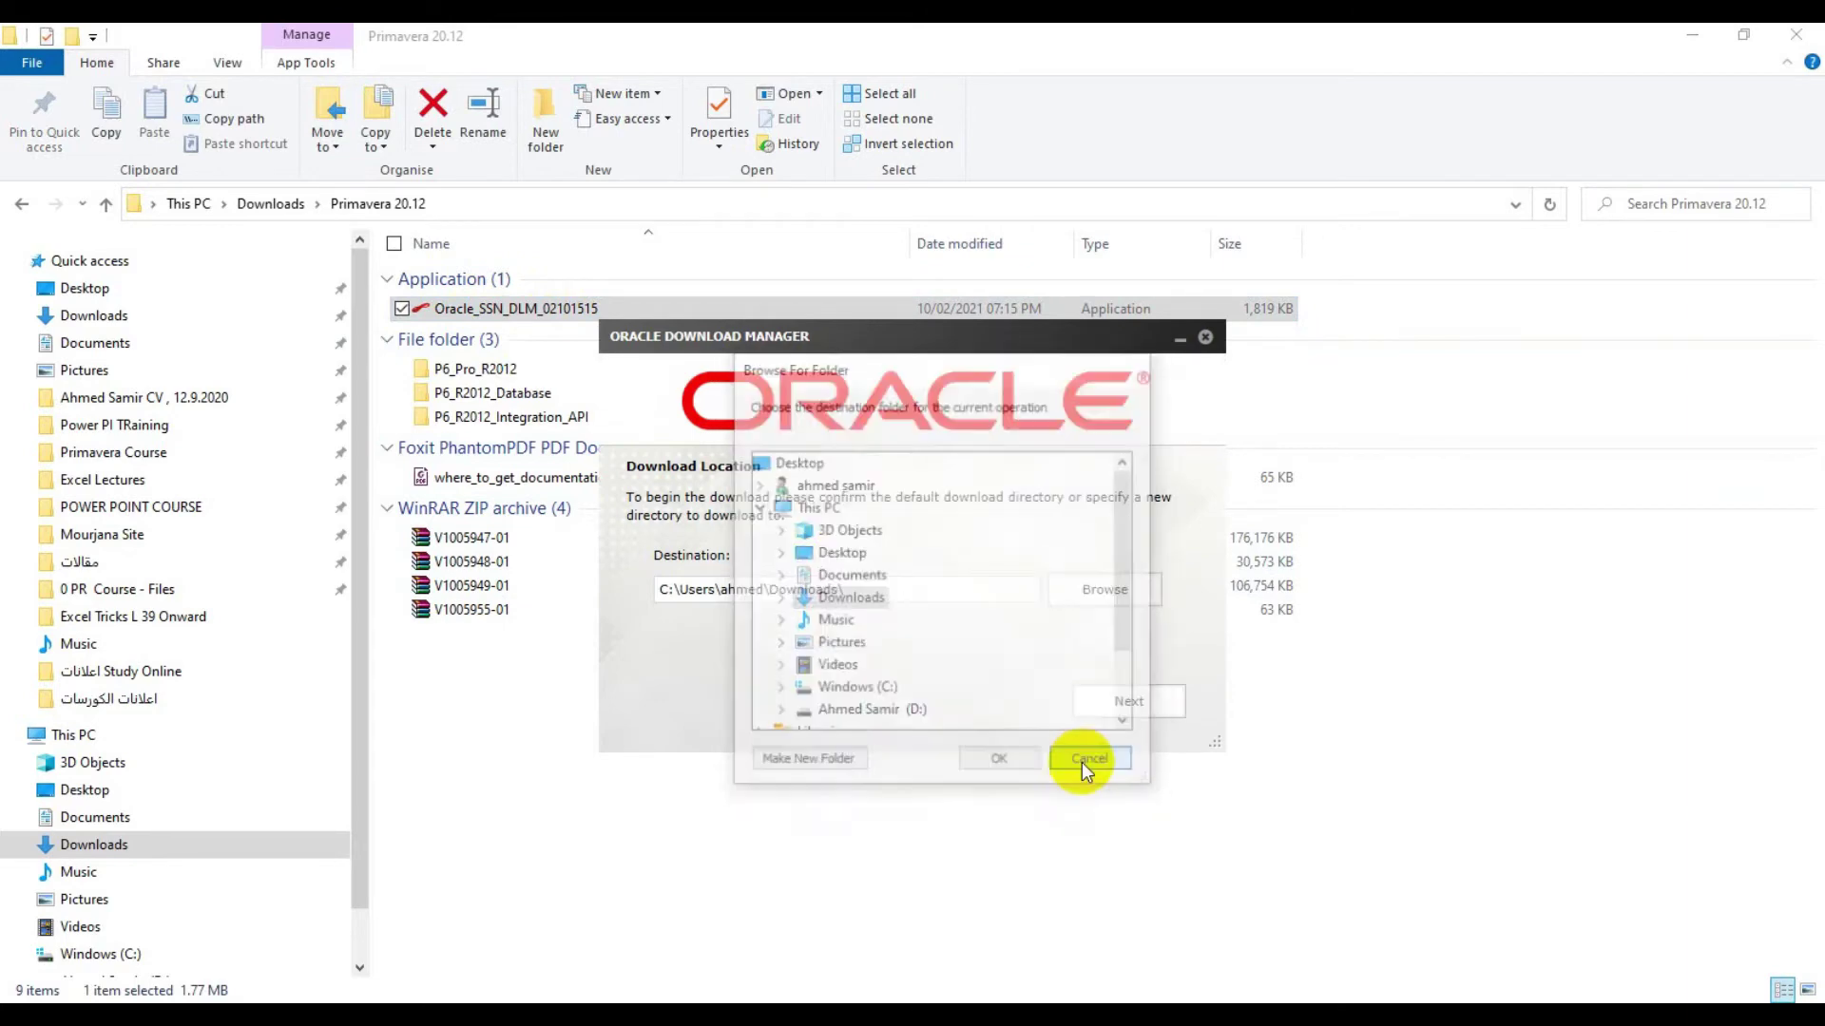
click(1128, 716)
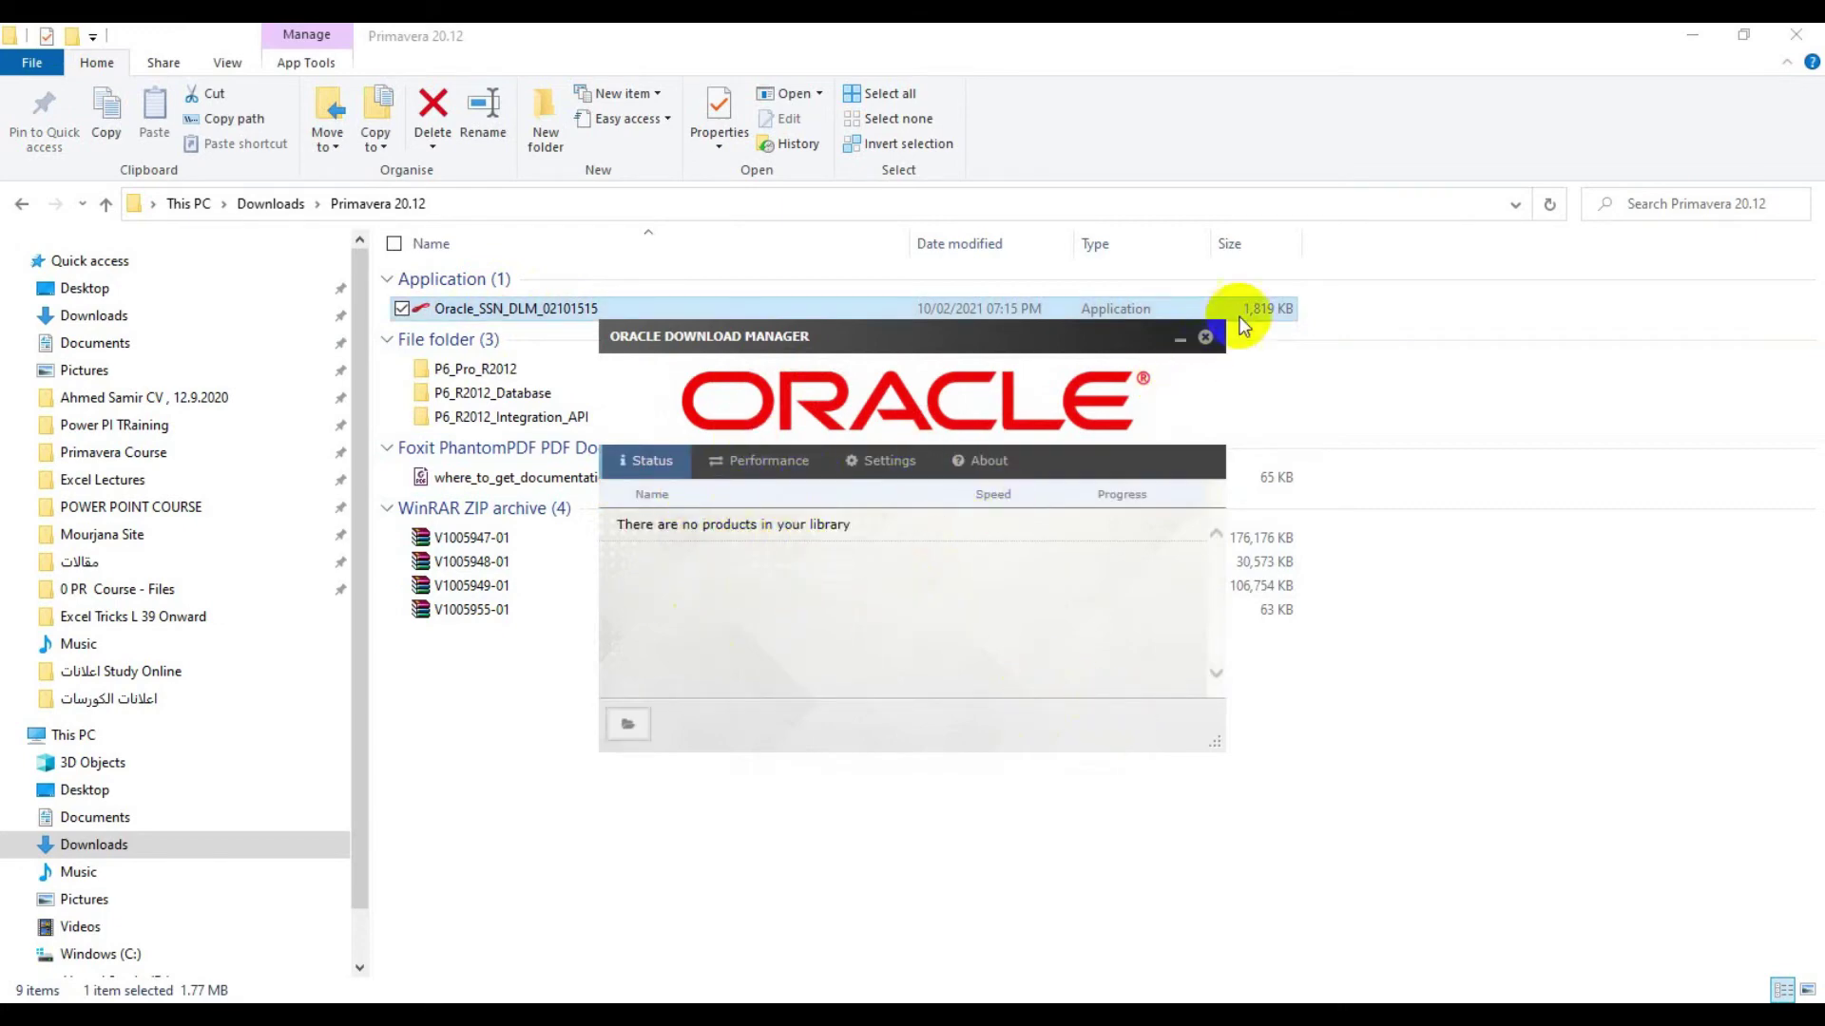
click(1204, 336)
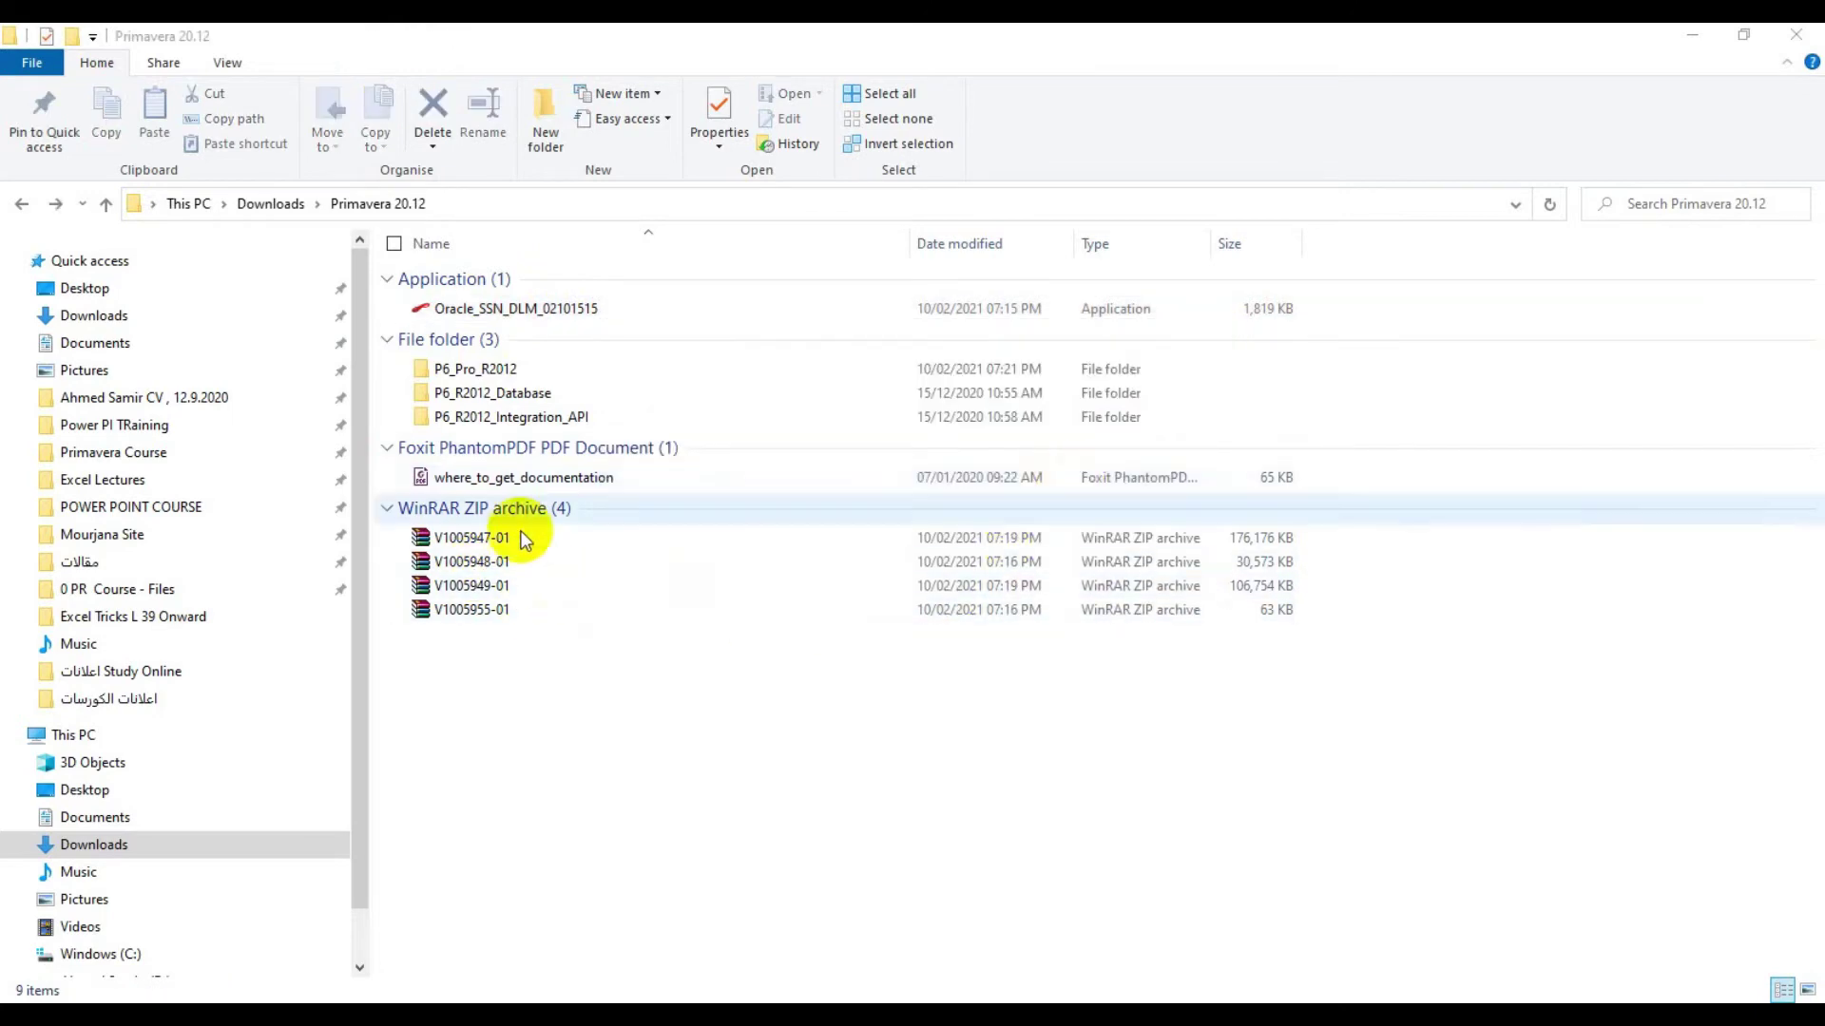
drag(560, 683, 477, 538)
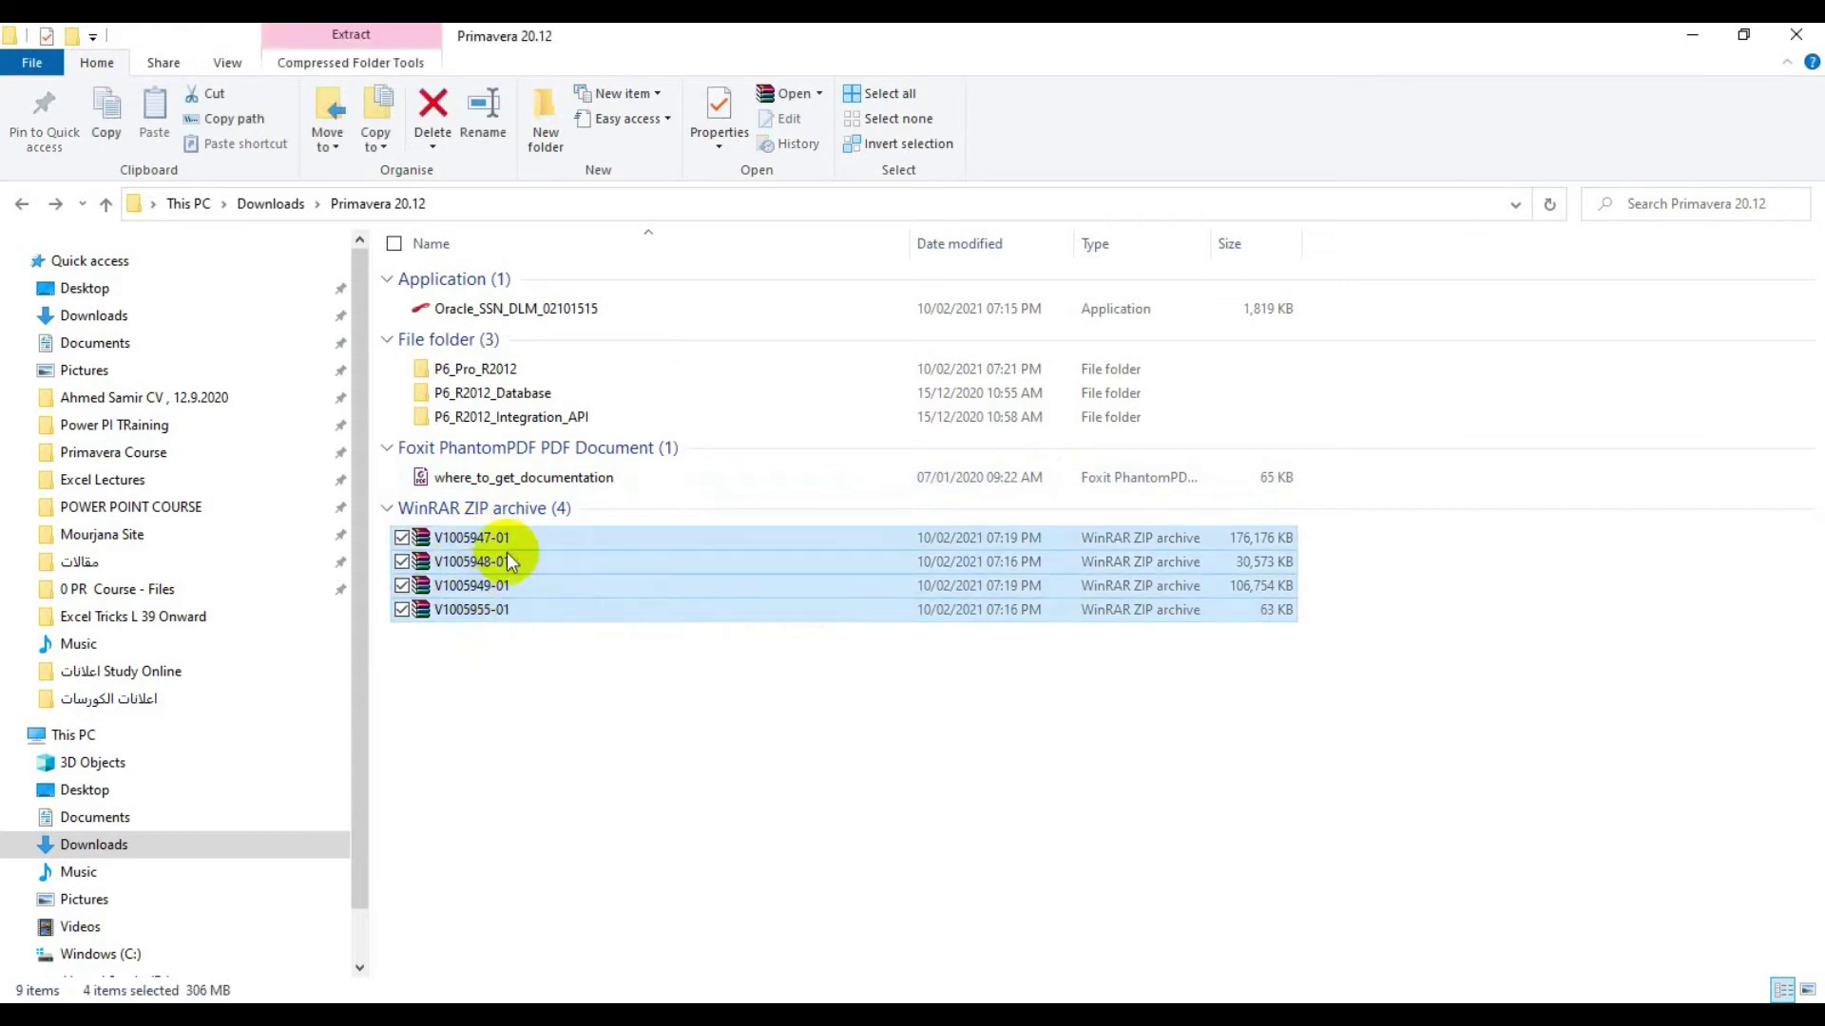
Step: Open the P6_Pro_R2012 folder and select the P6ProfessionalSetup files inside it
click(503, 367)
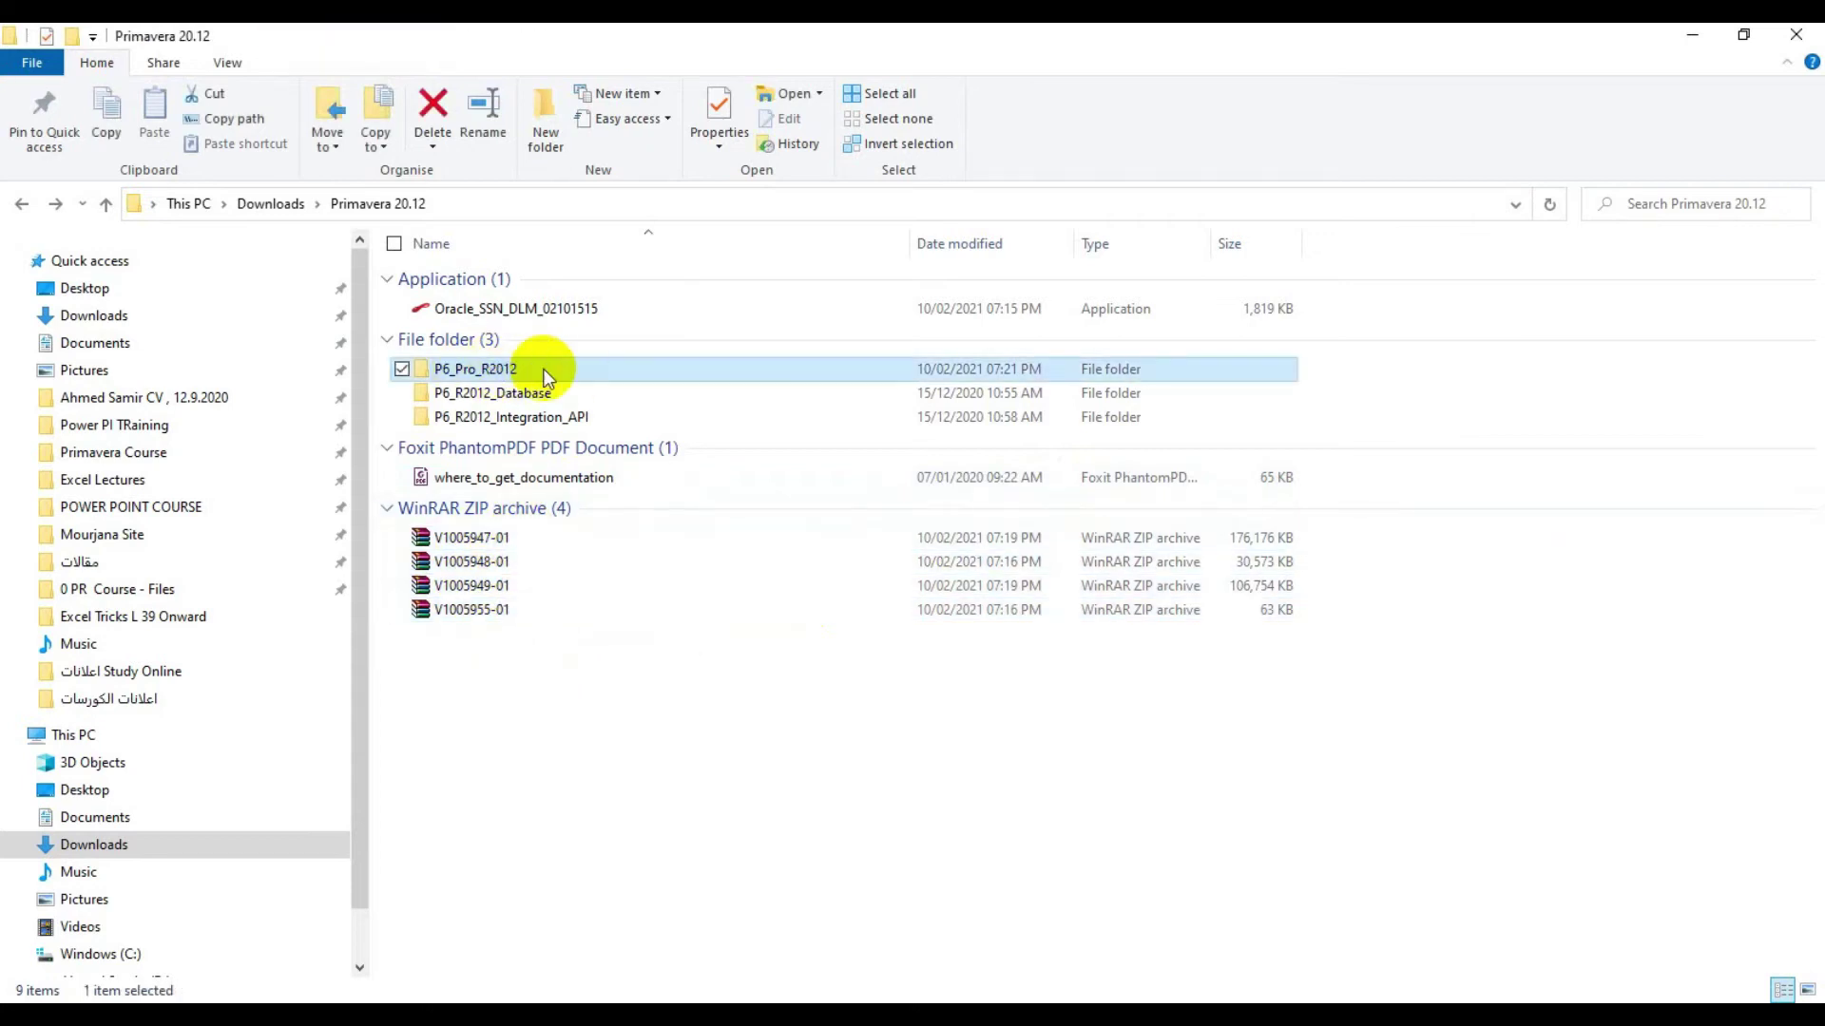
click(550, 394)
click(471, 371)
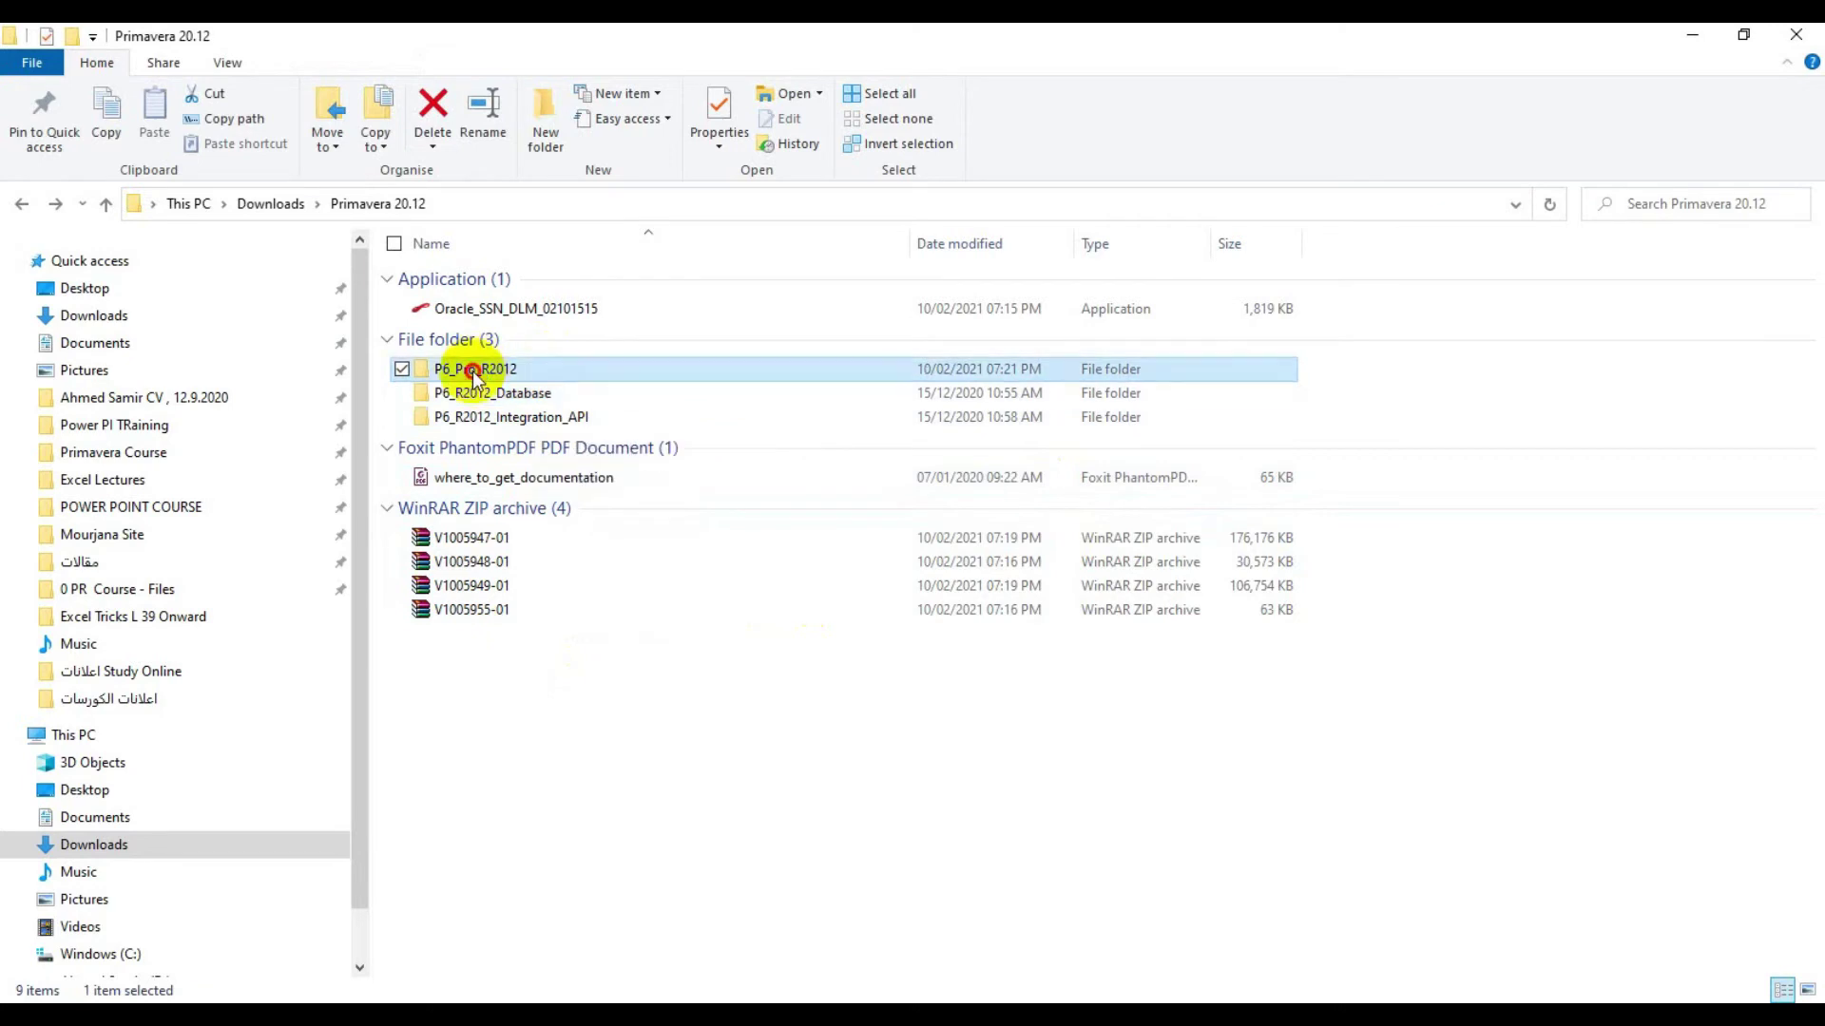
double_click(471, 371)
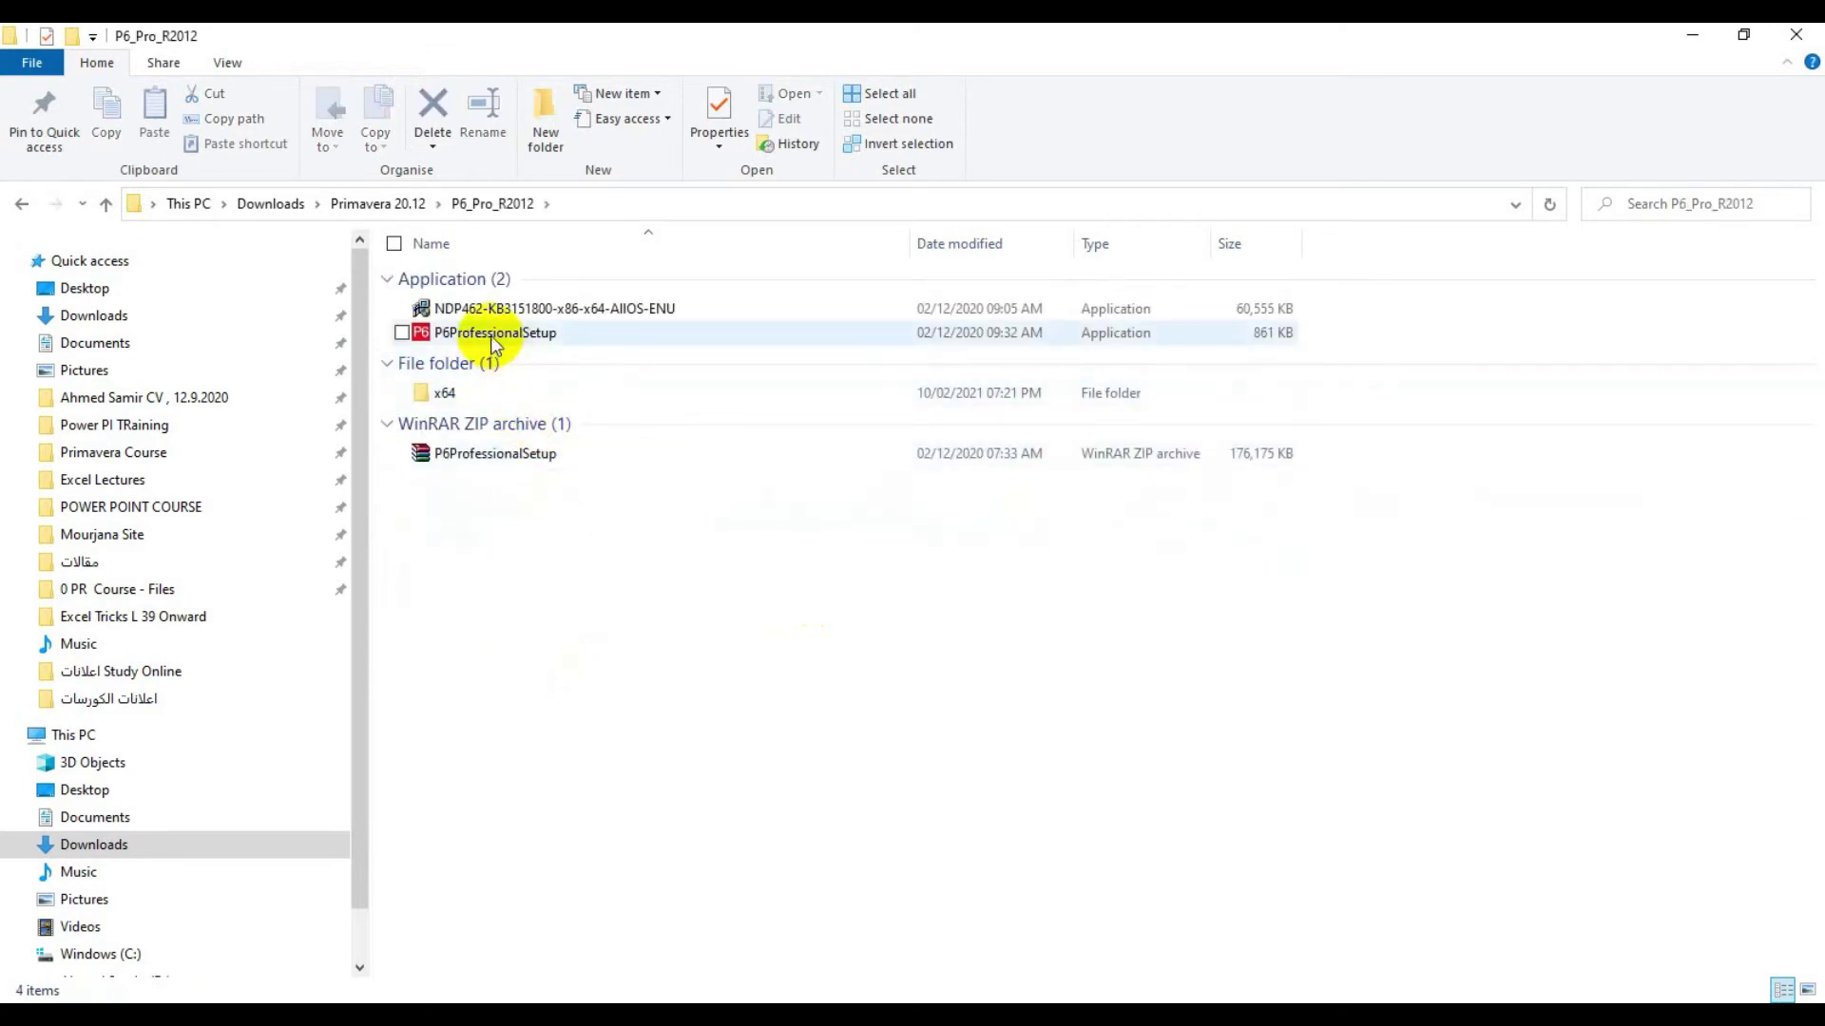
click(454, 329)
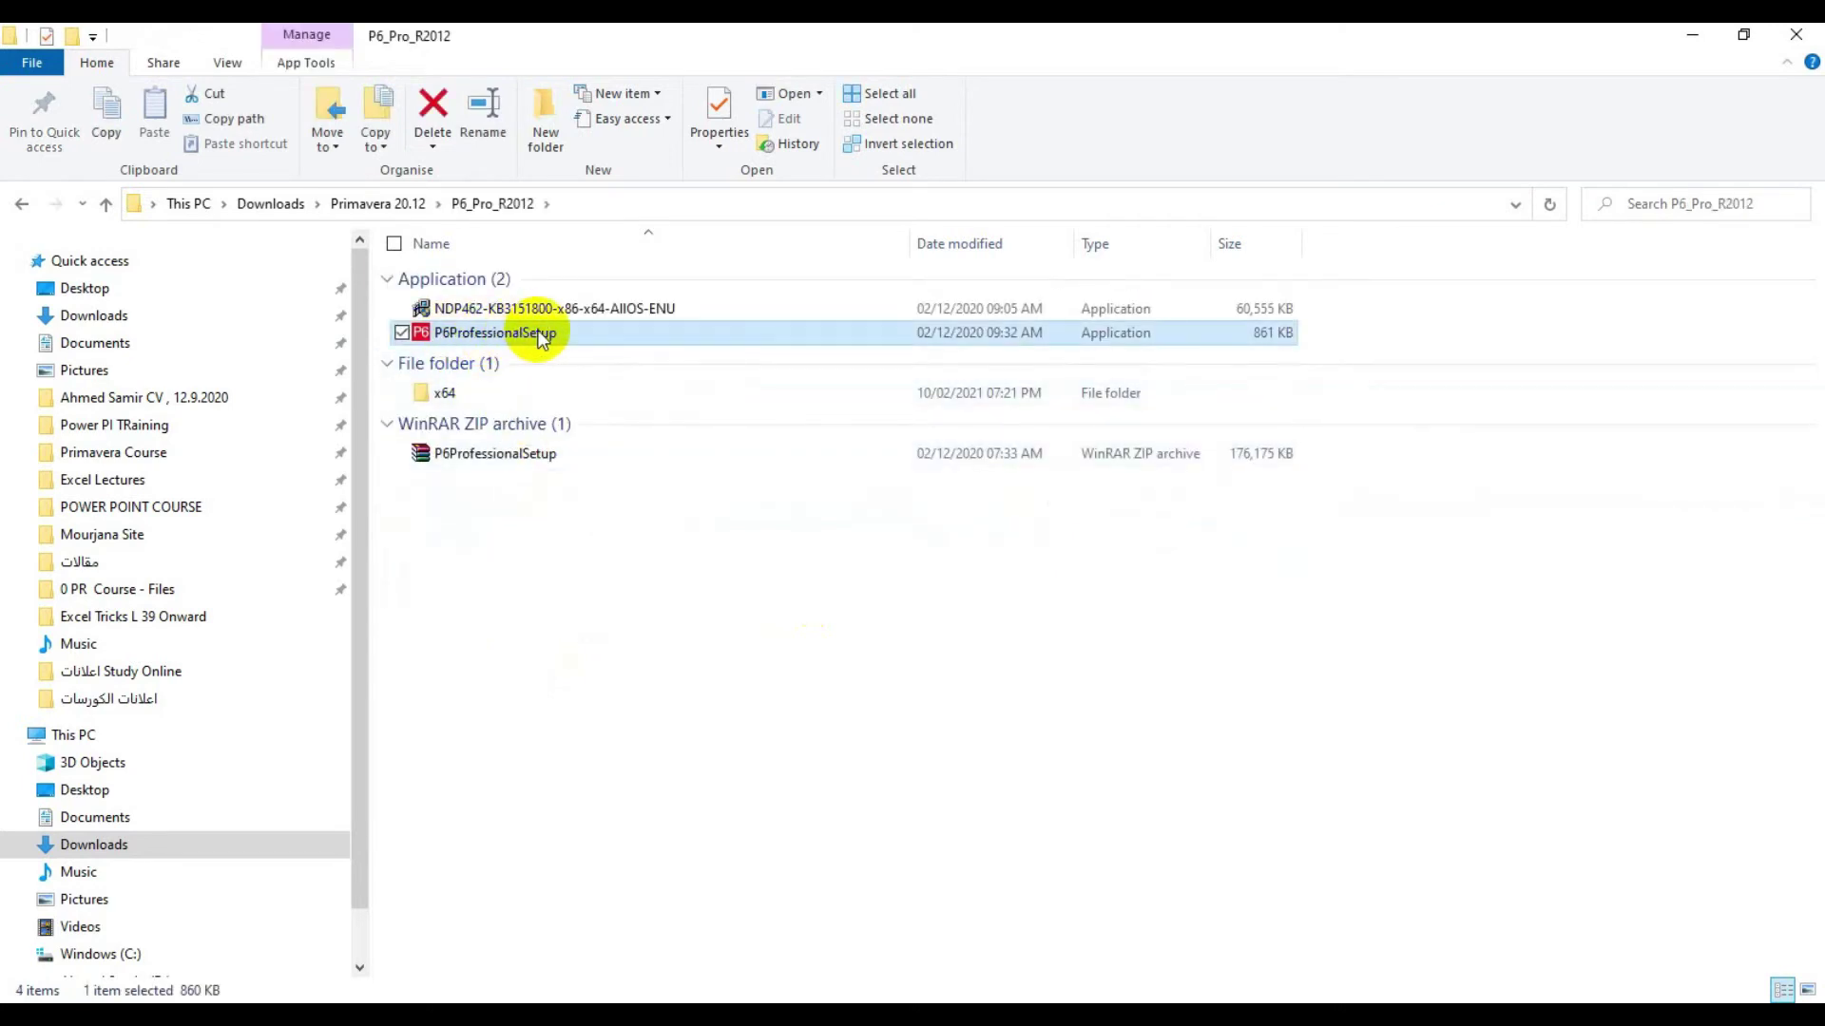
click(489, 459)
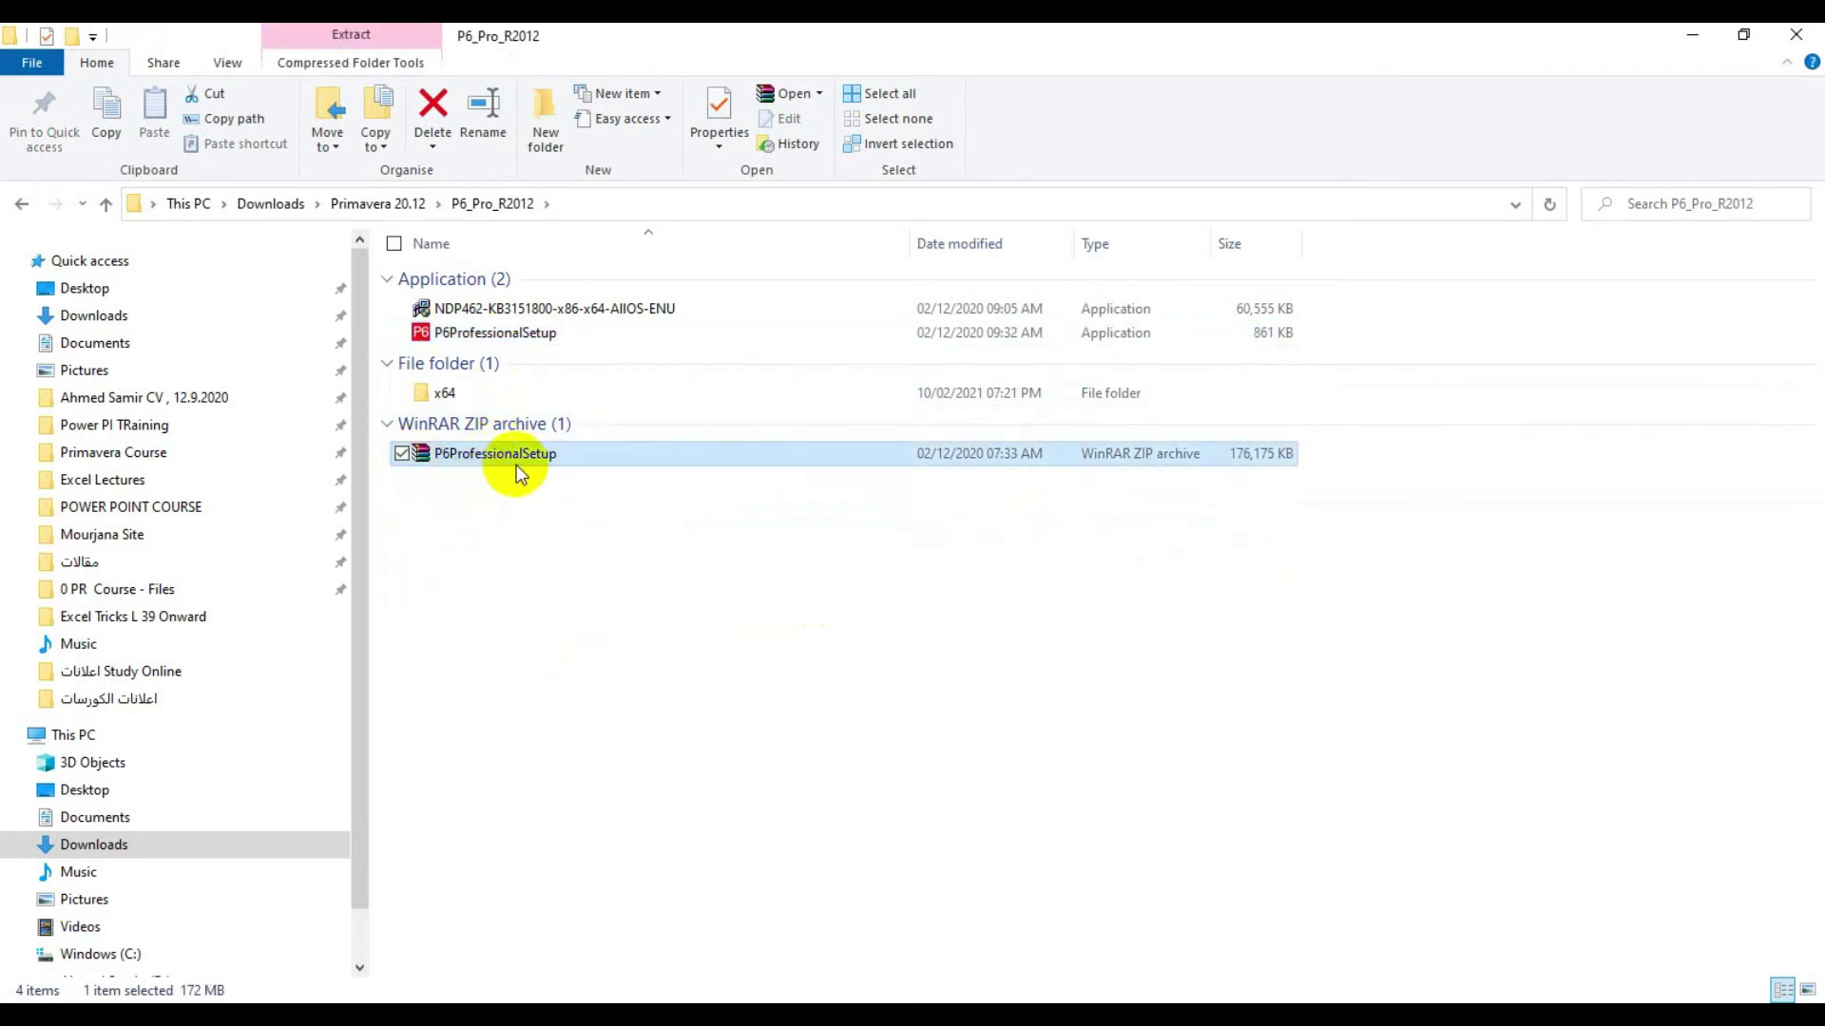
Step: Run P6ProfessionalSetup with the Typical installation type and install P6 Professional 20
double_click(505, 332)
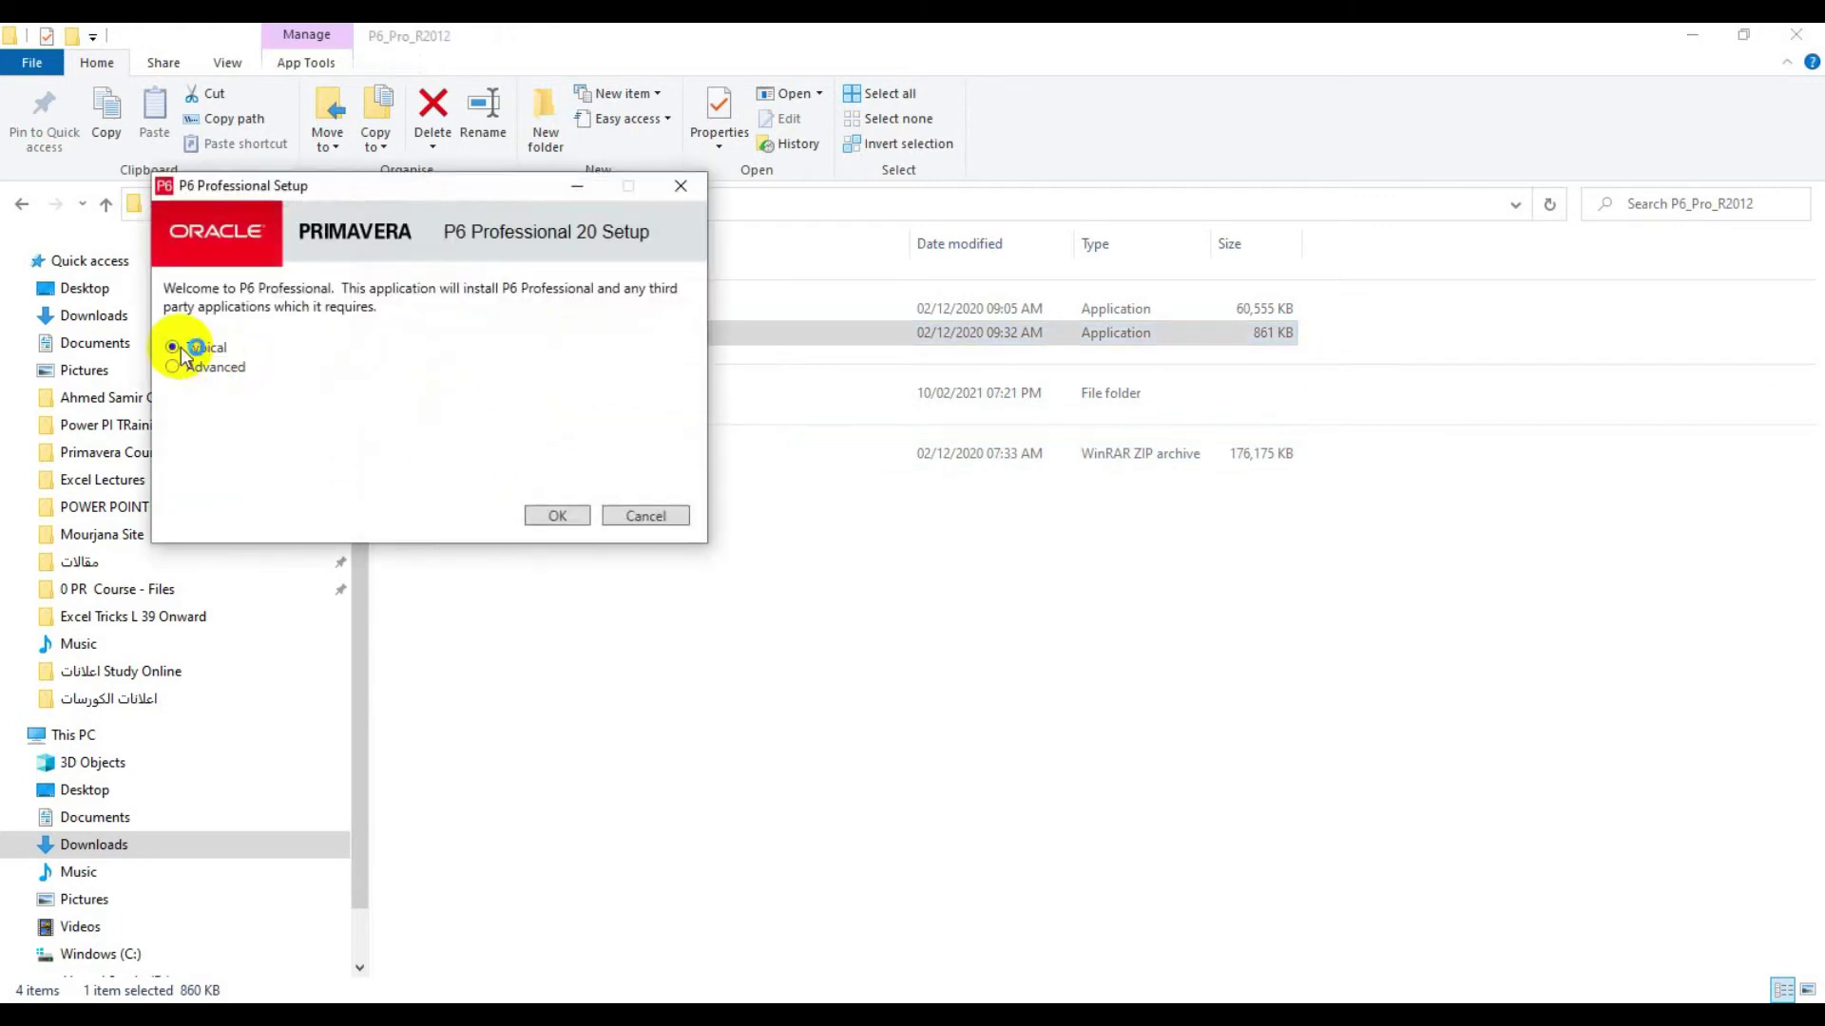
click(550, 521)
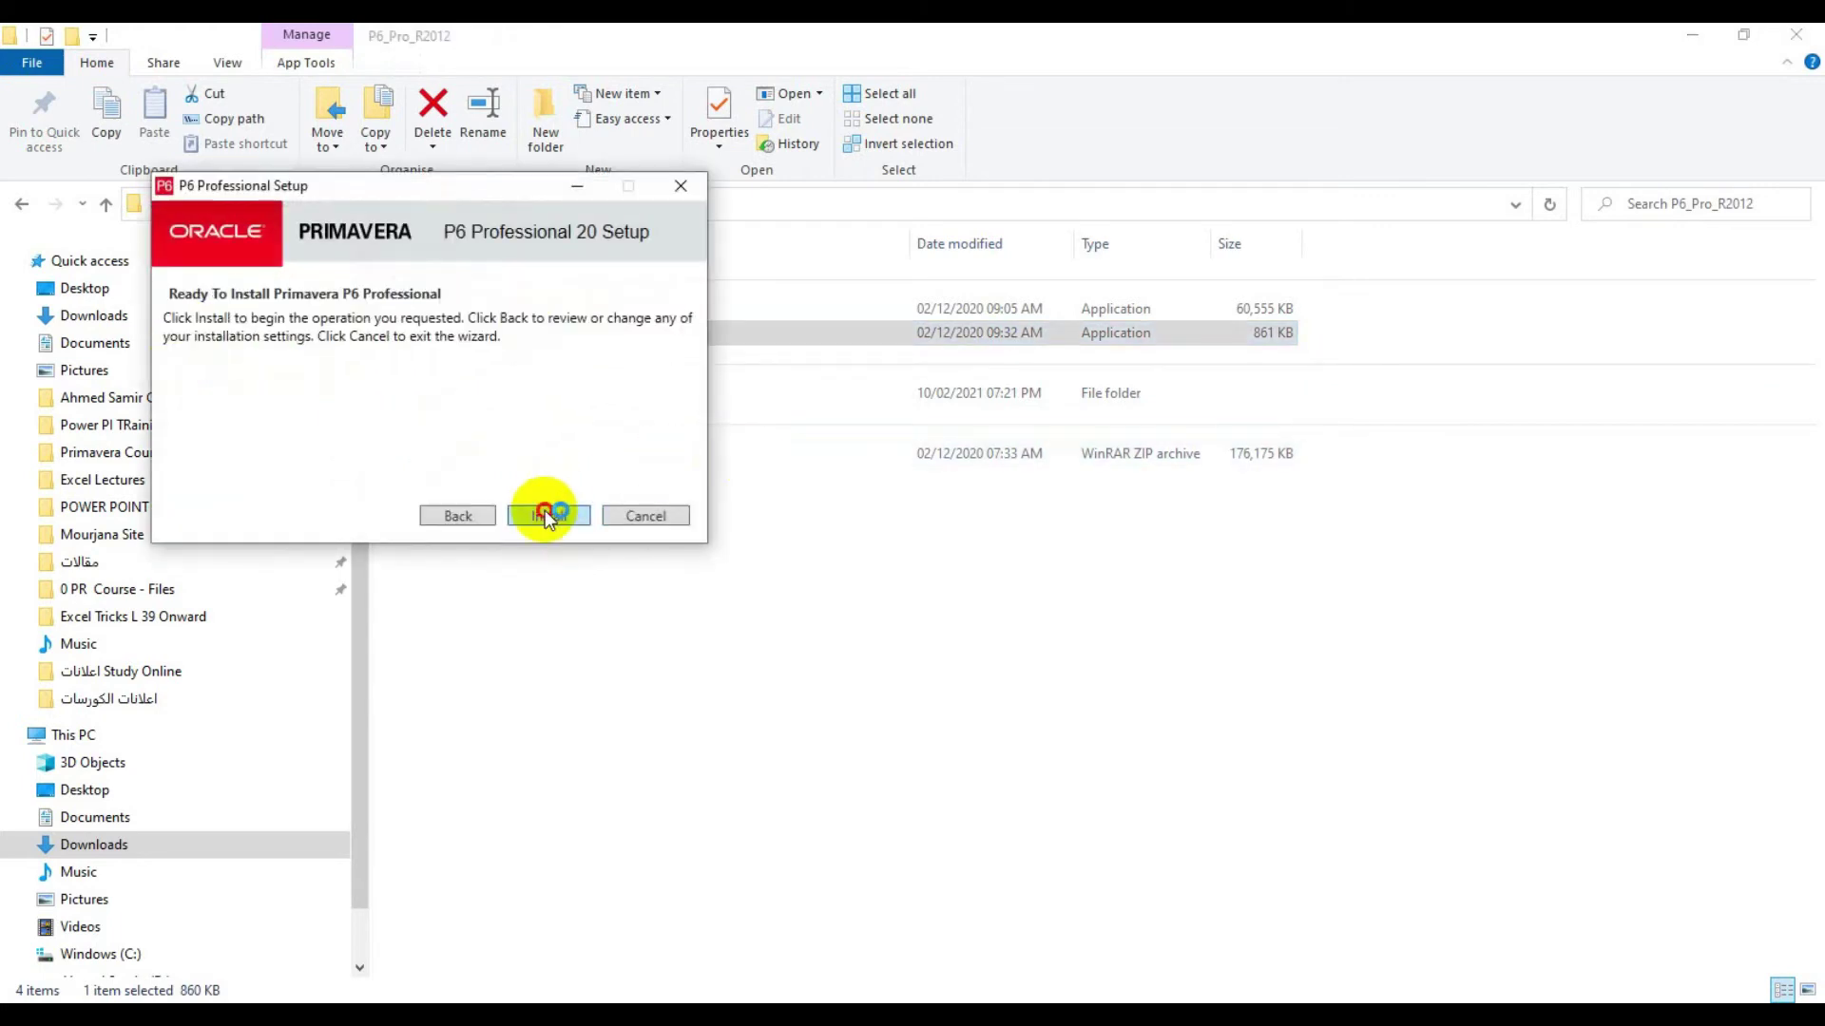
click(544, 512)
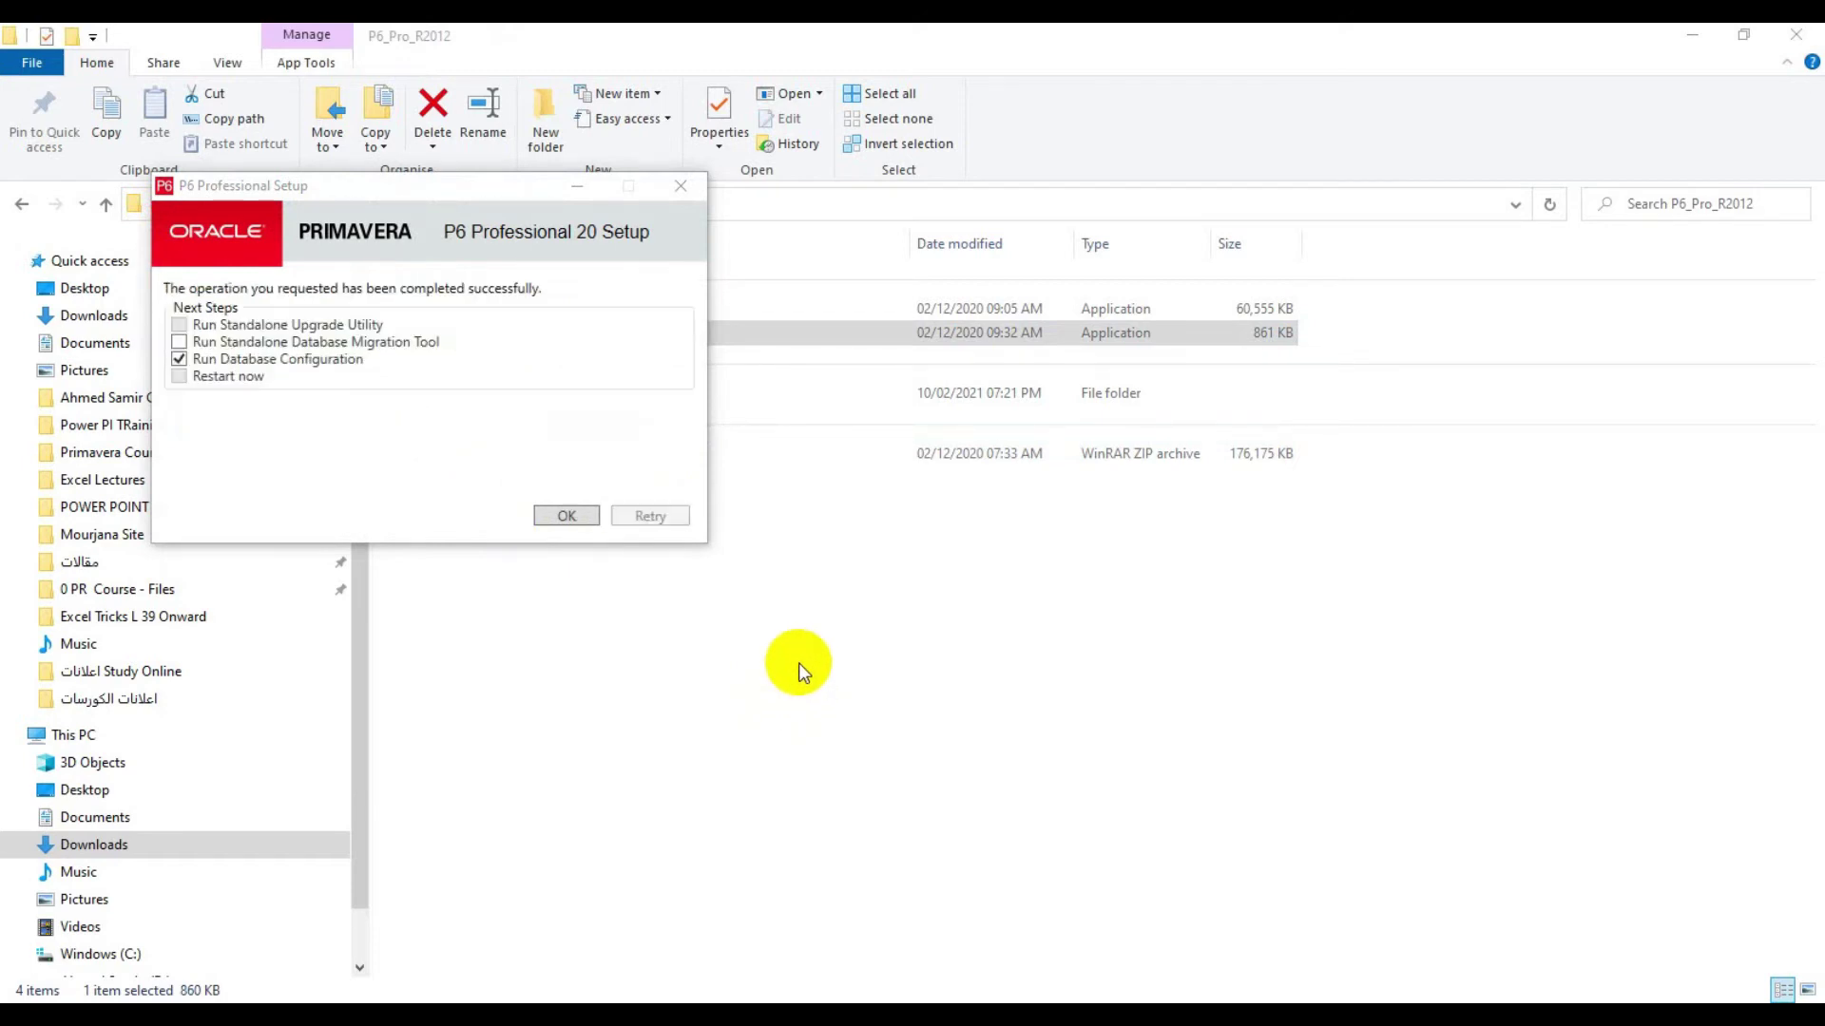
Step: Leave 'Run Database Configuration' ticked and close setup with OK
click(180, 358)
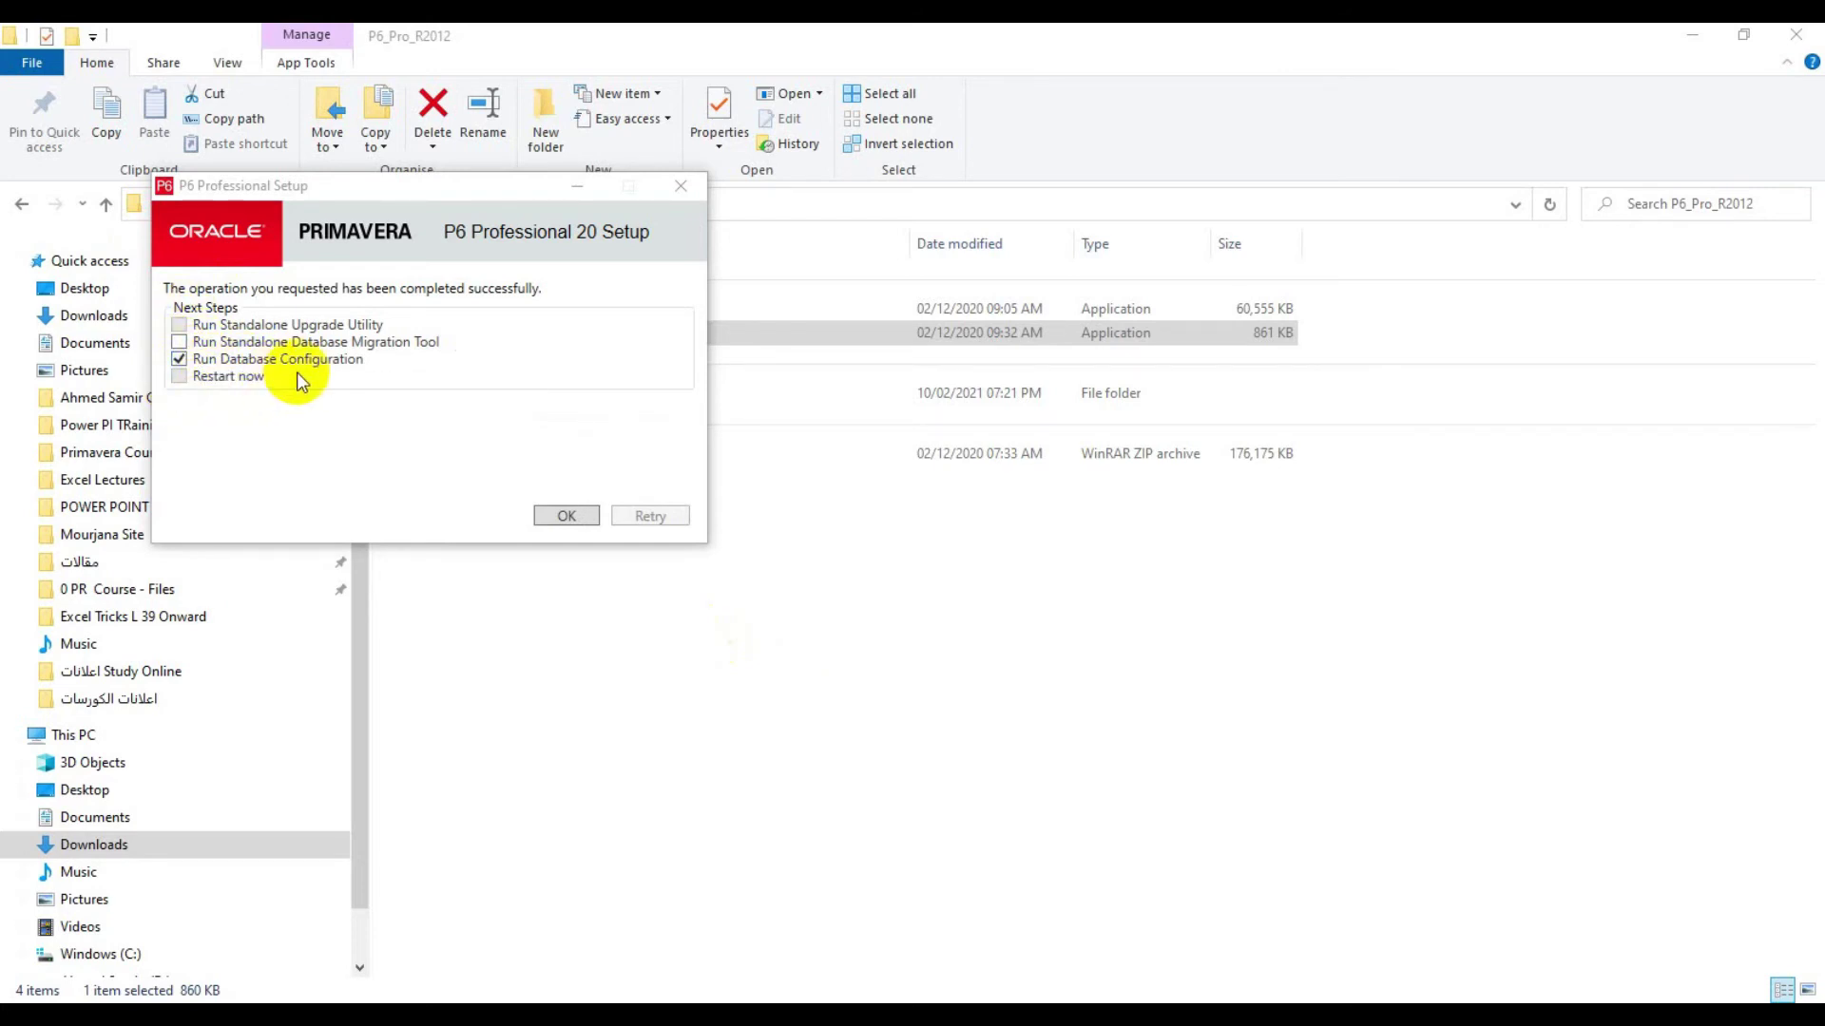
click(569, 519)
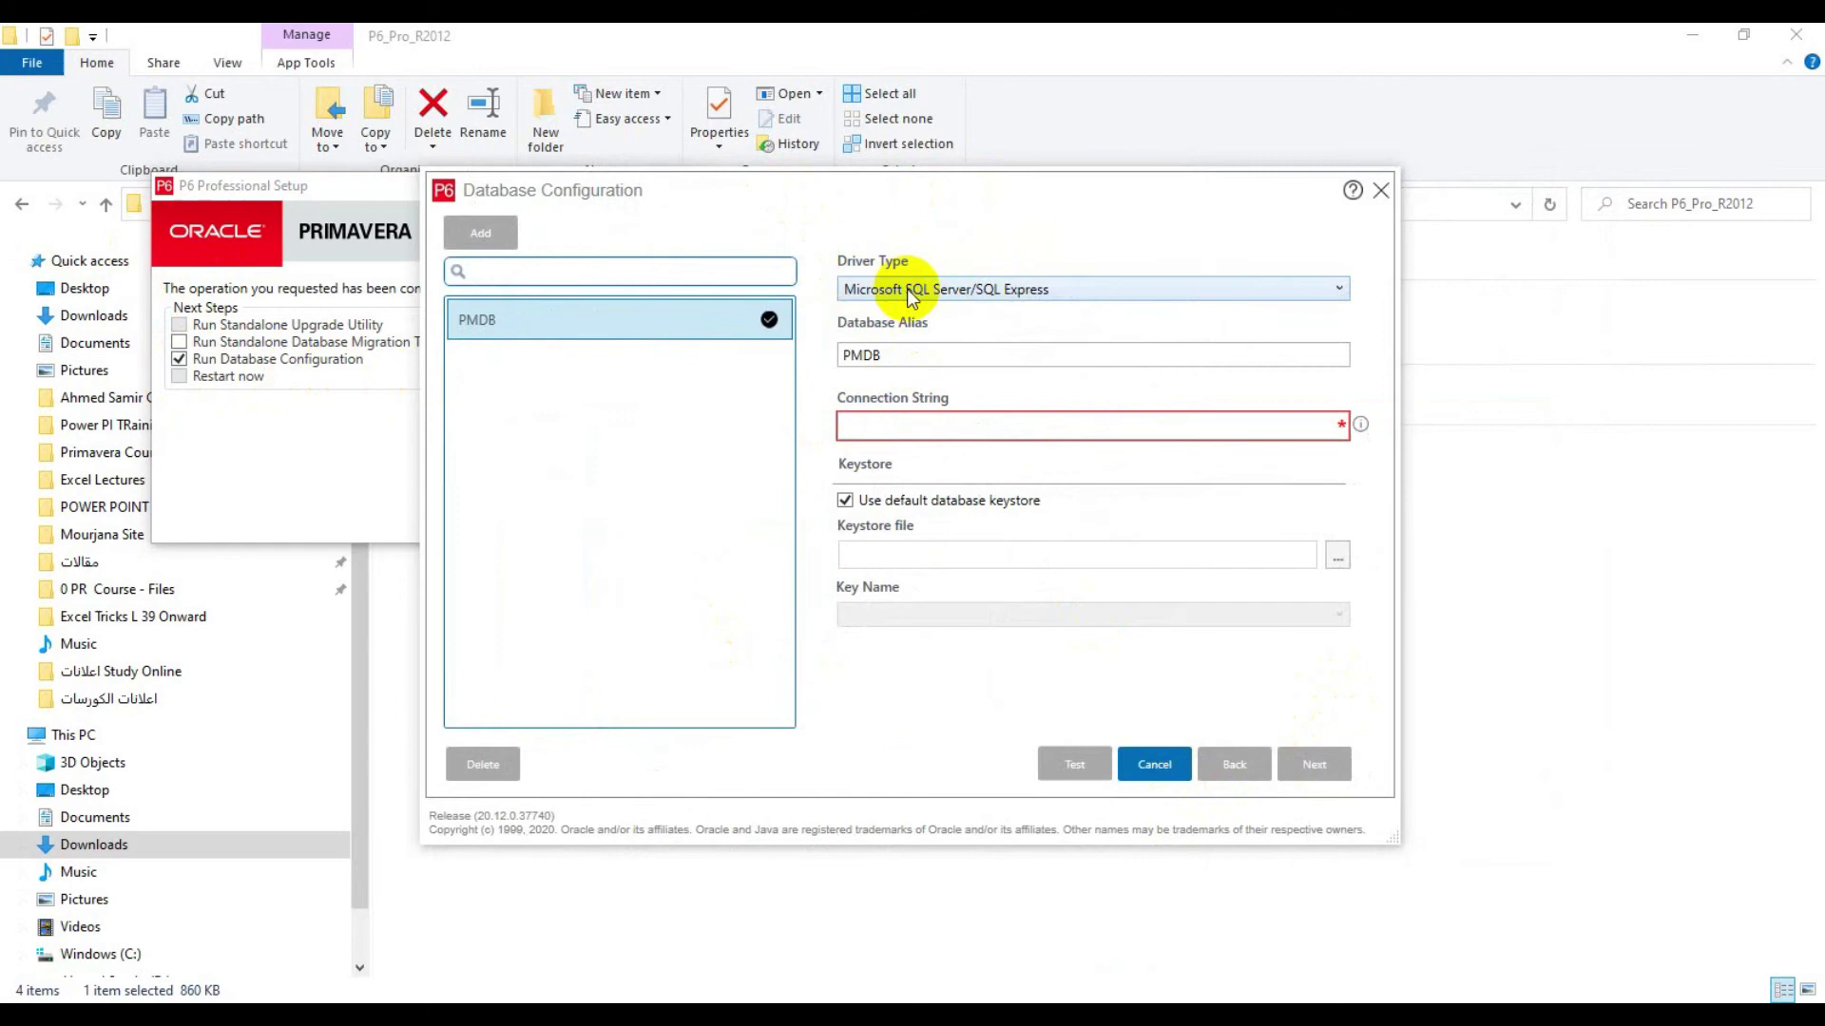
Step: Use the P6 Pro Standalone (SQLite) driver and add a new standalone database and connection
click(934, 289)
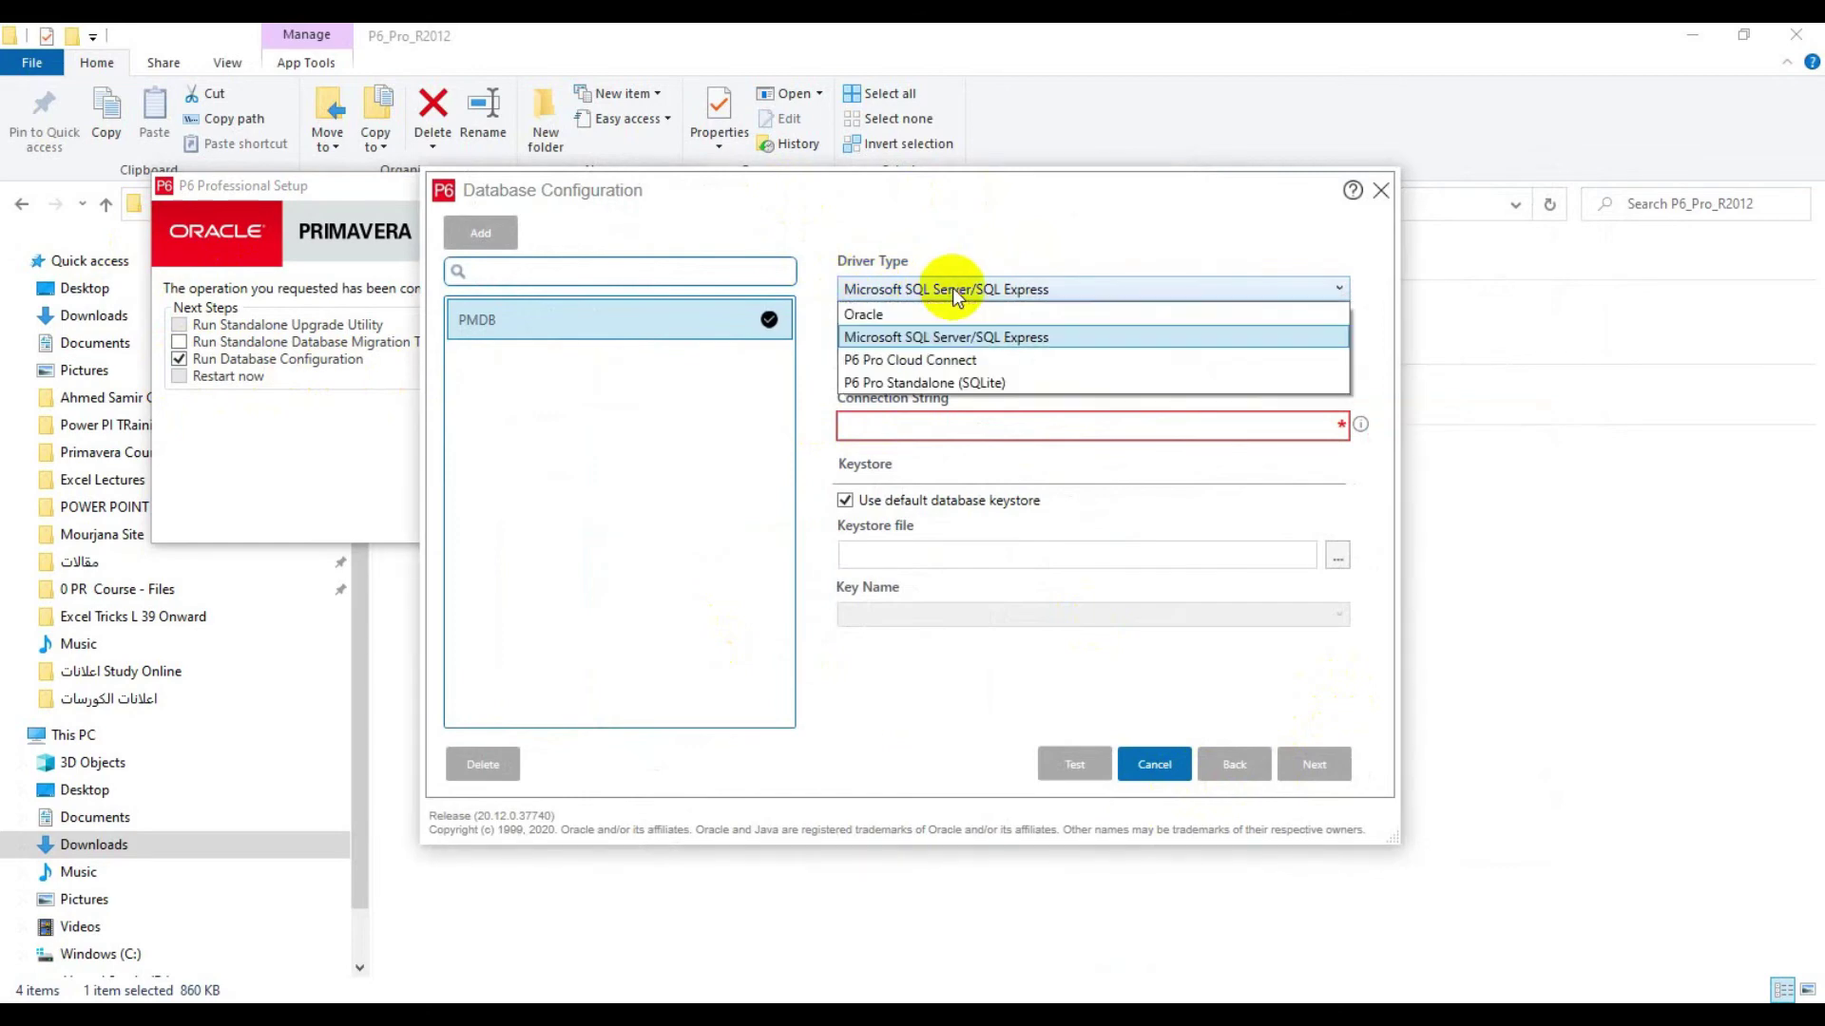
click(938, 382)
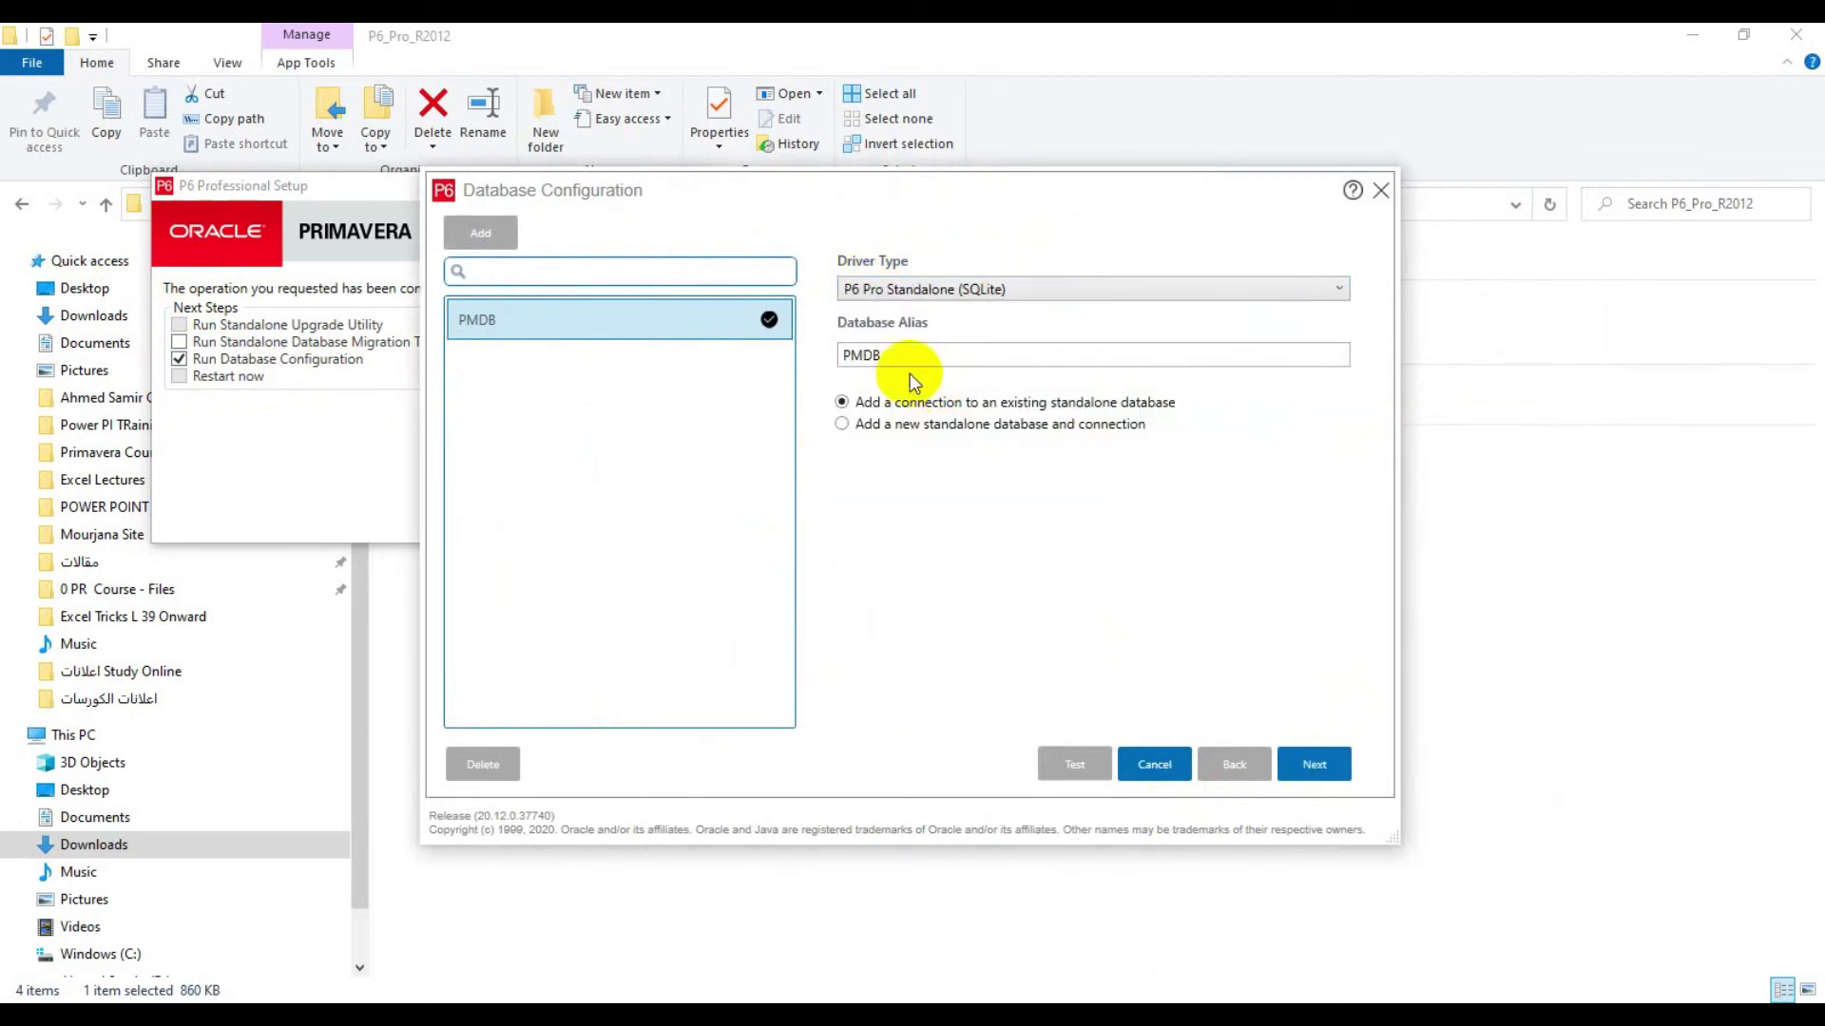
click(962, 291)
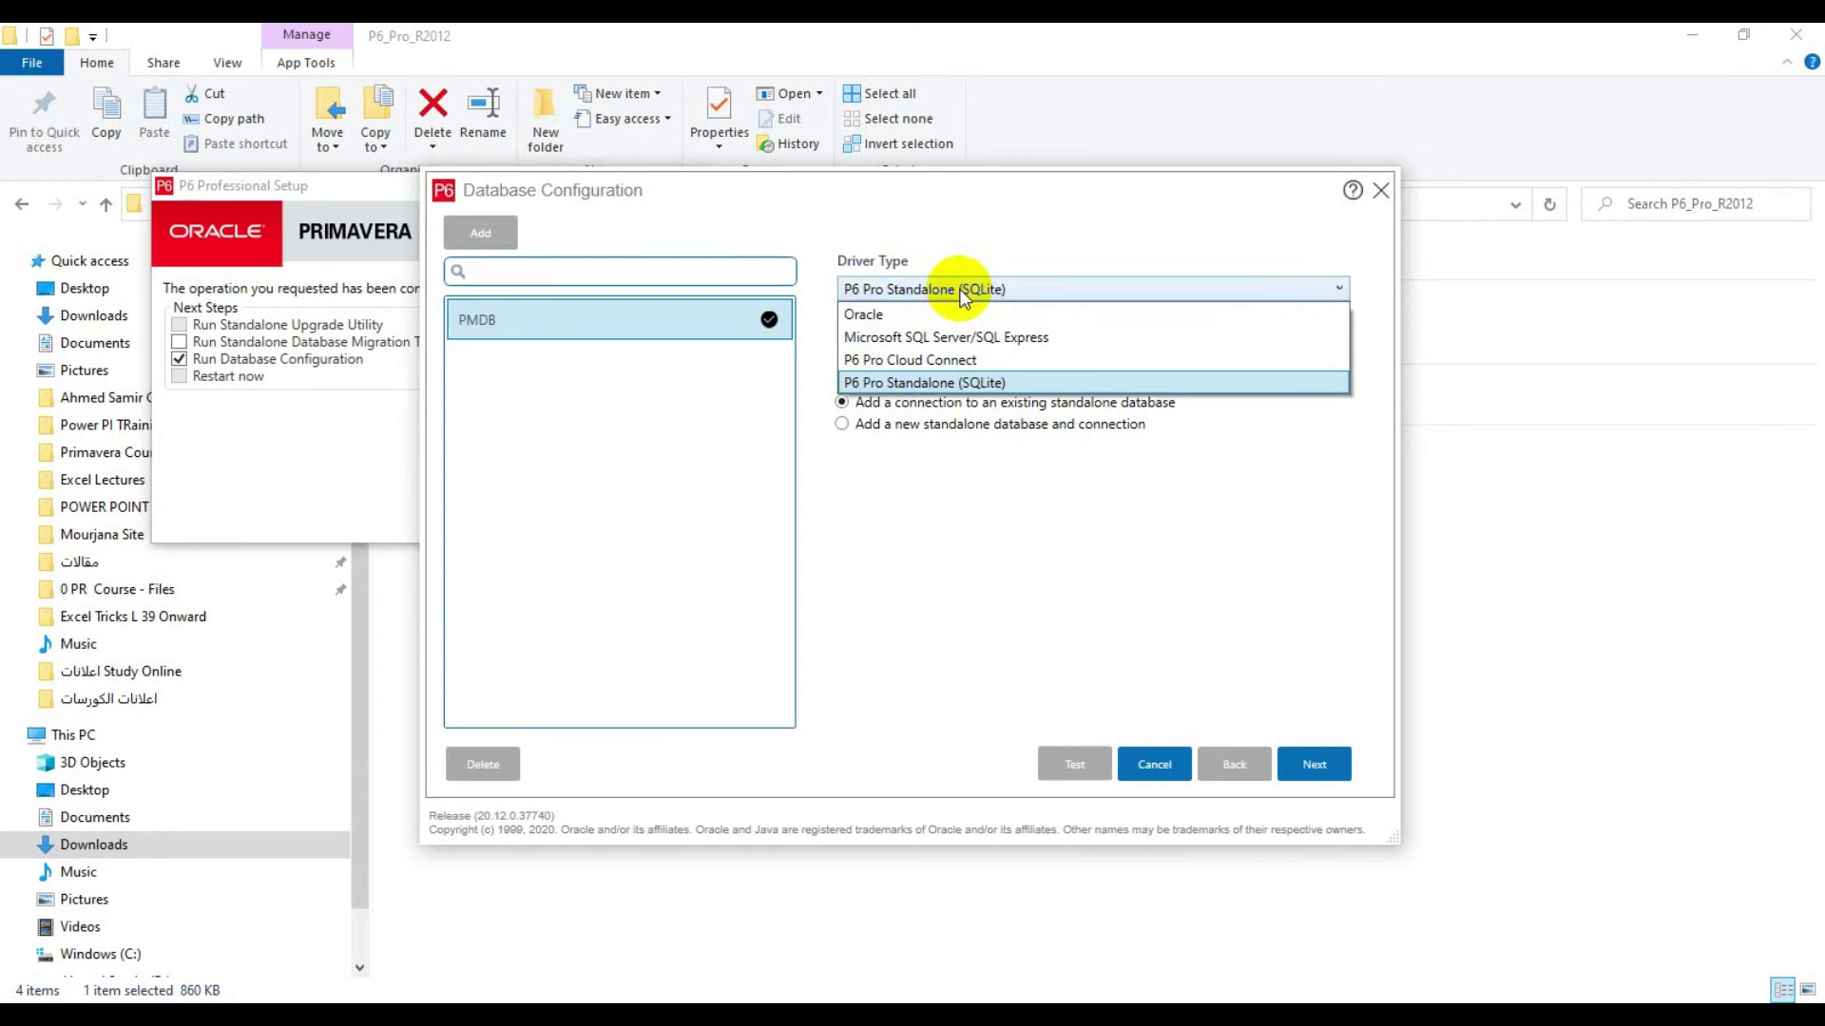
click(963, 291)
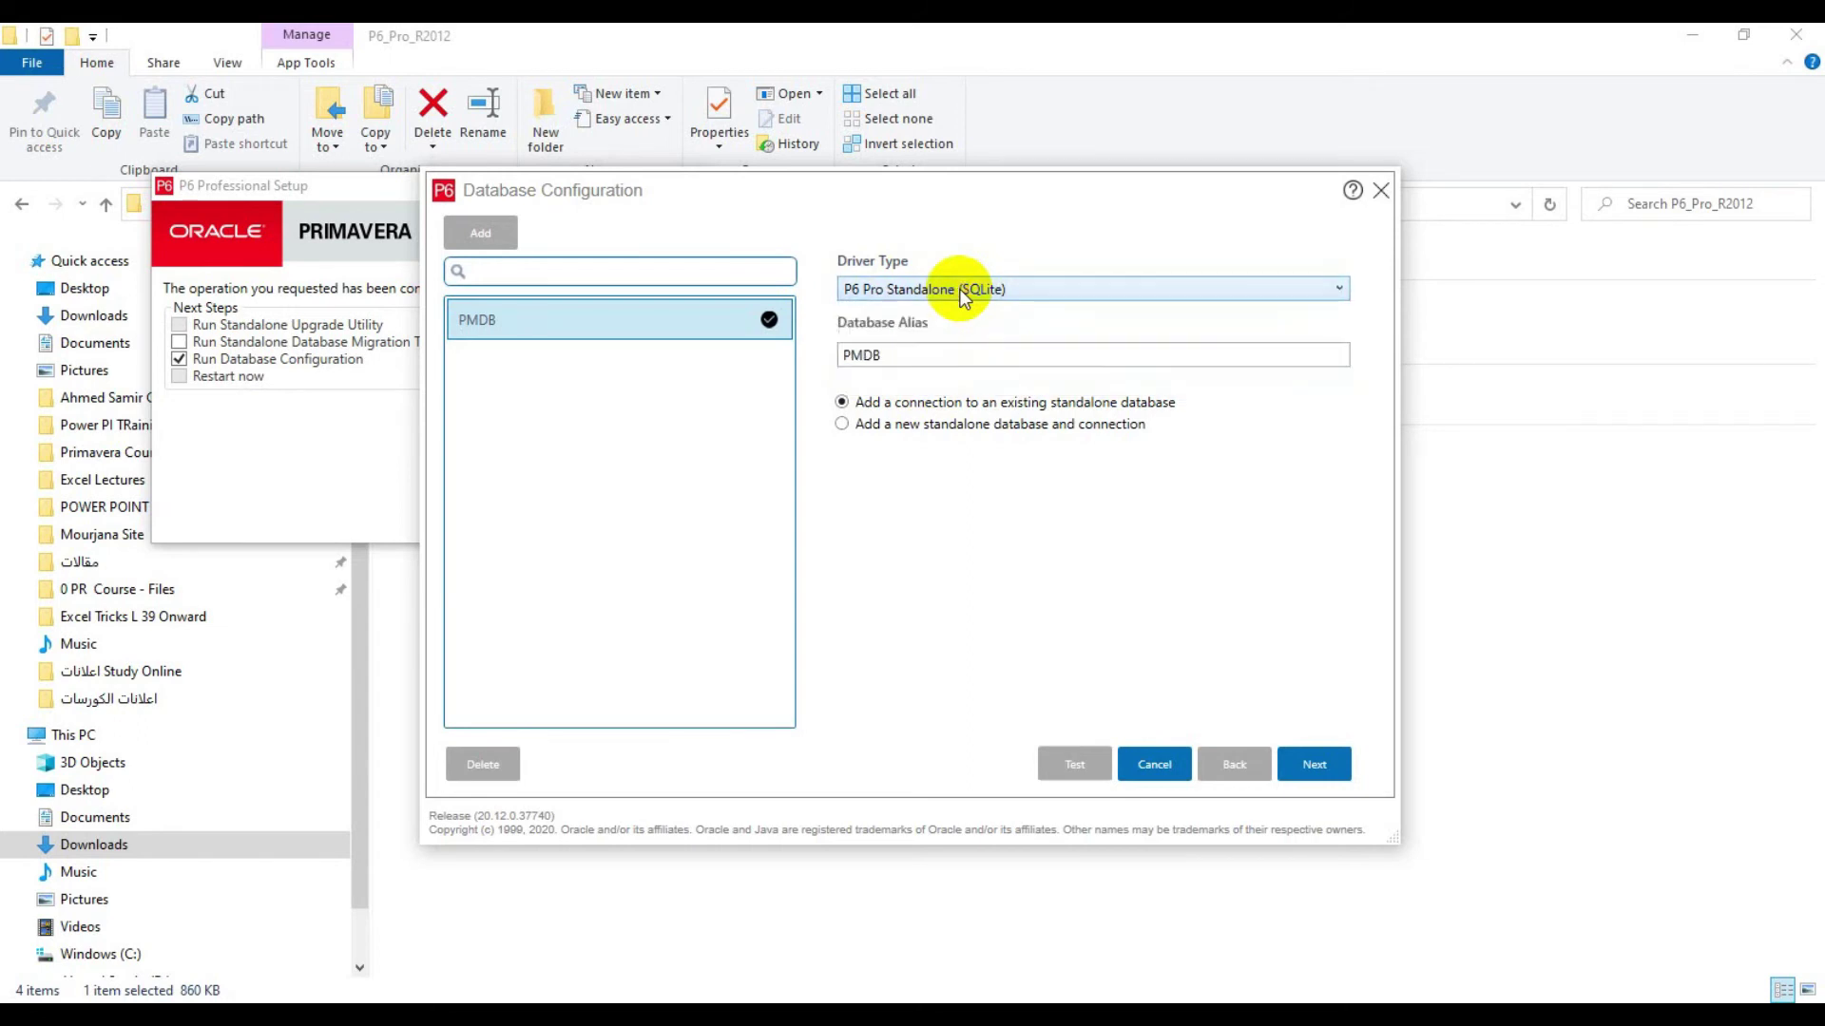
click(874, 427)
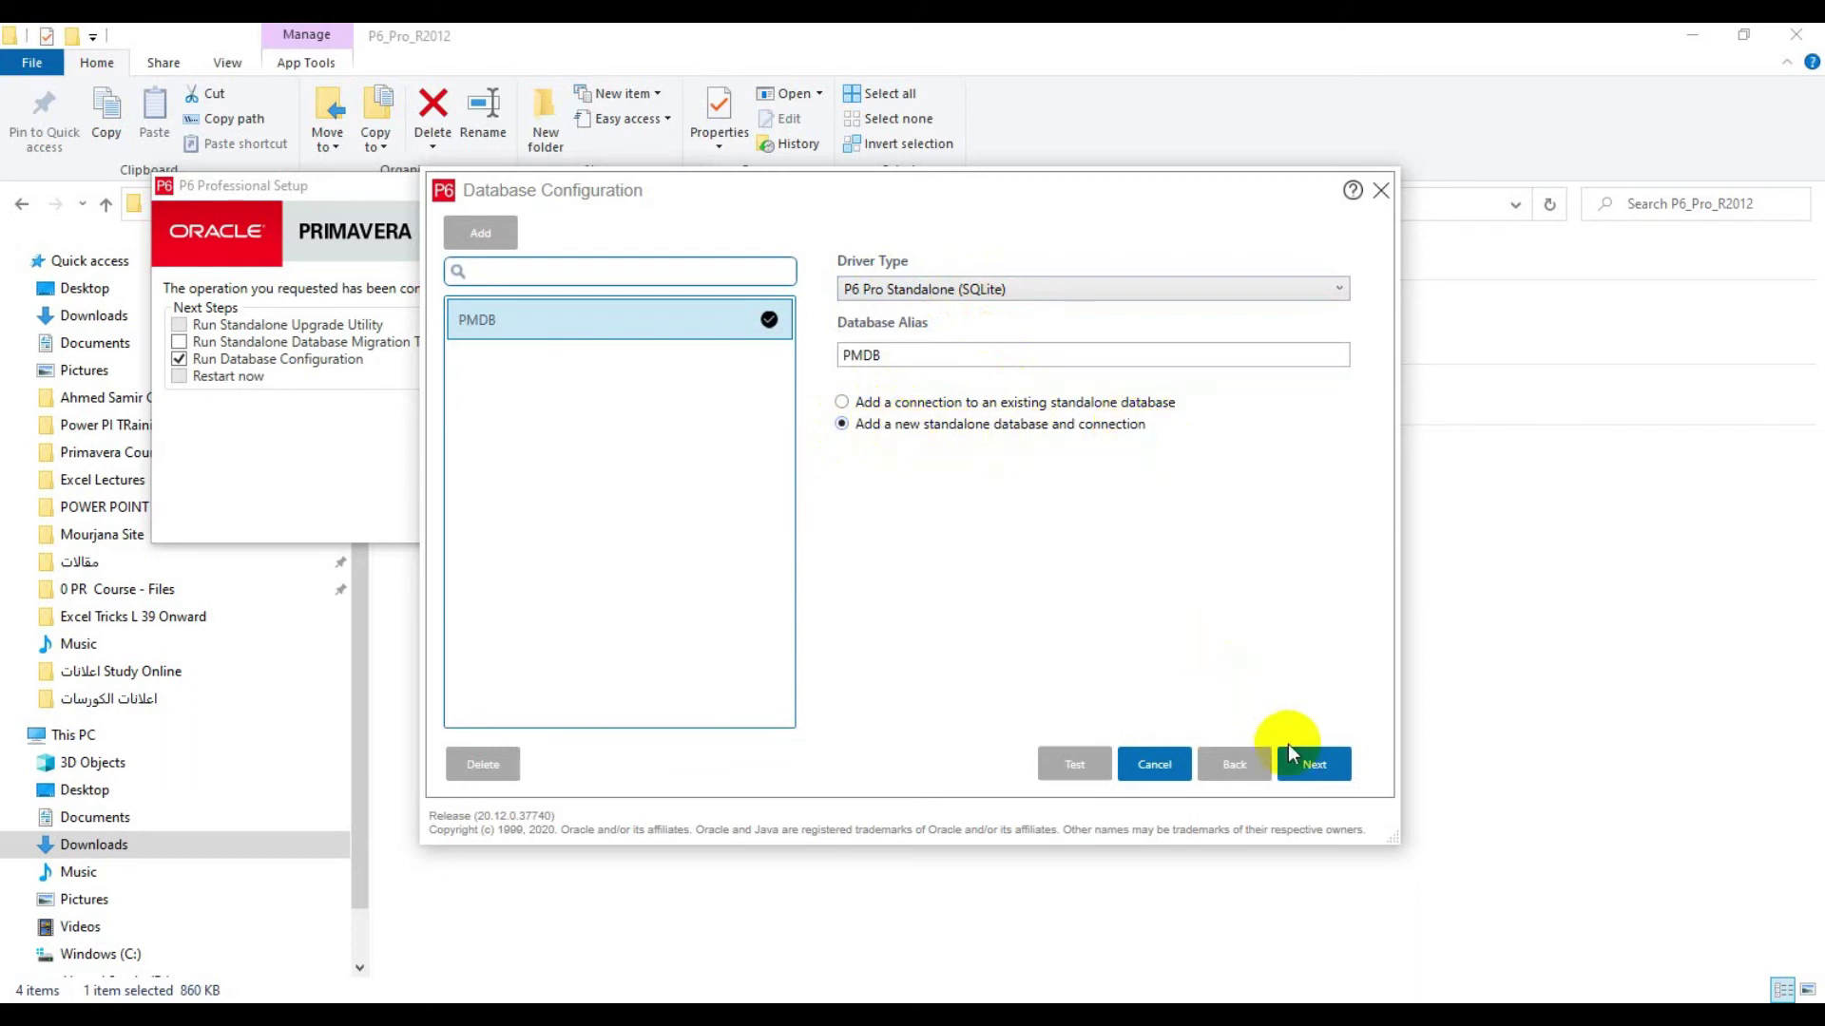
click(1306, 762)
Step: Enter and confirm the new admin password, then continue to the database location
click(985, 527)
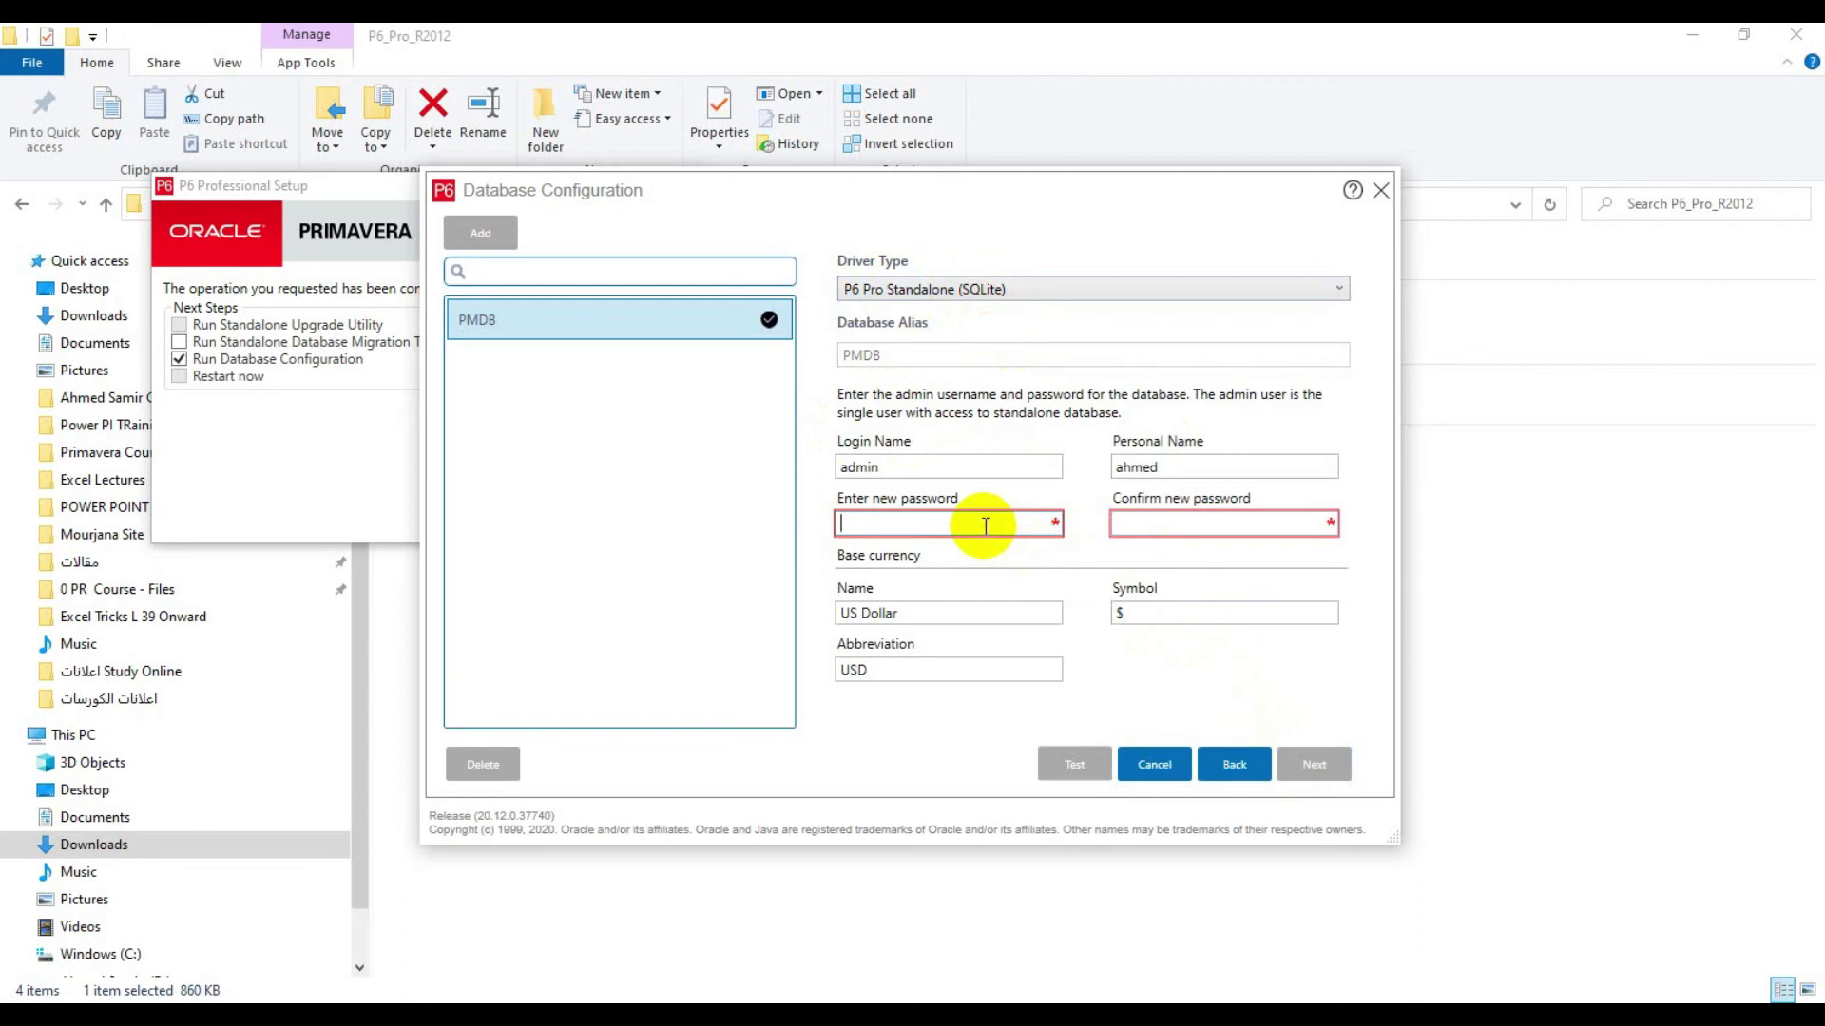
text(**)
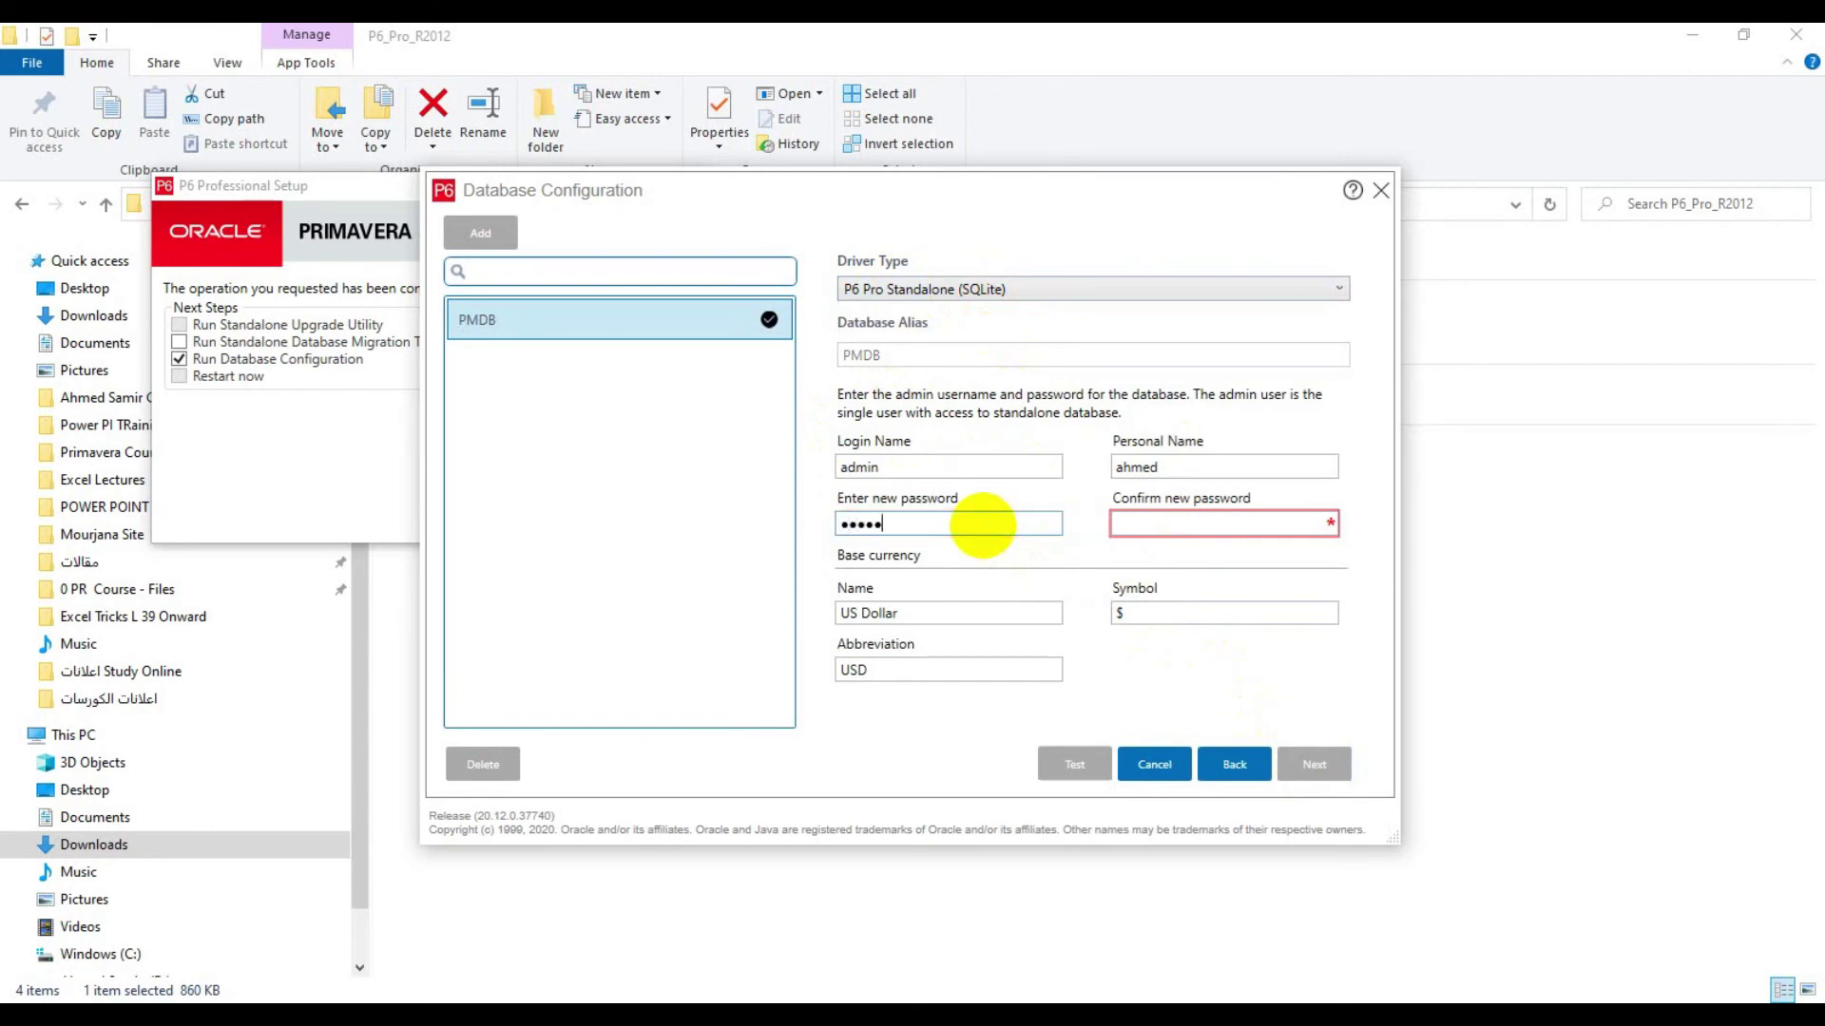
key(Tab)
text(***)
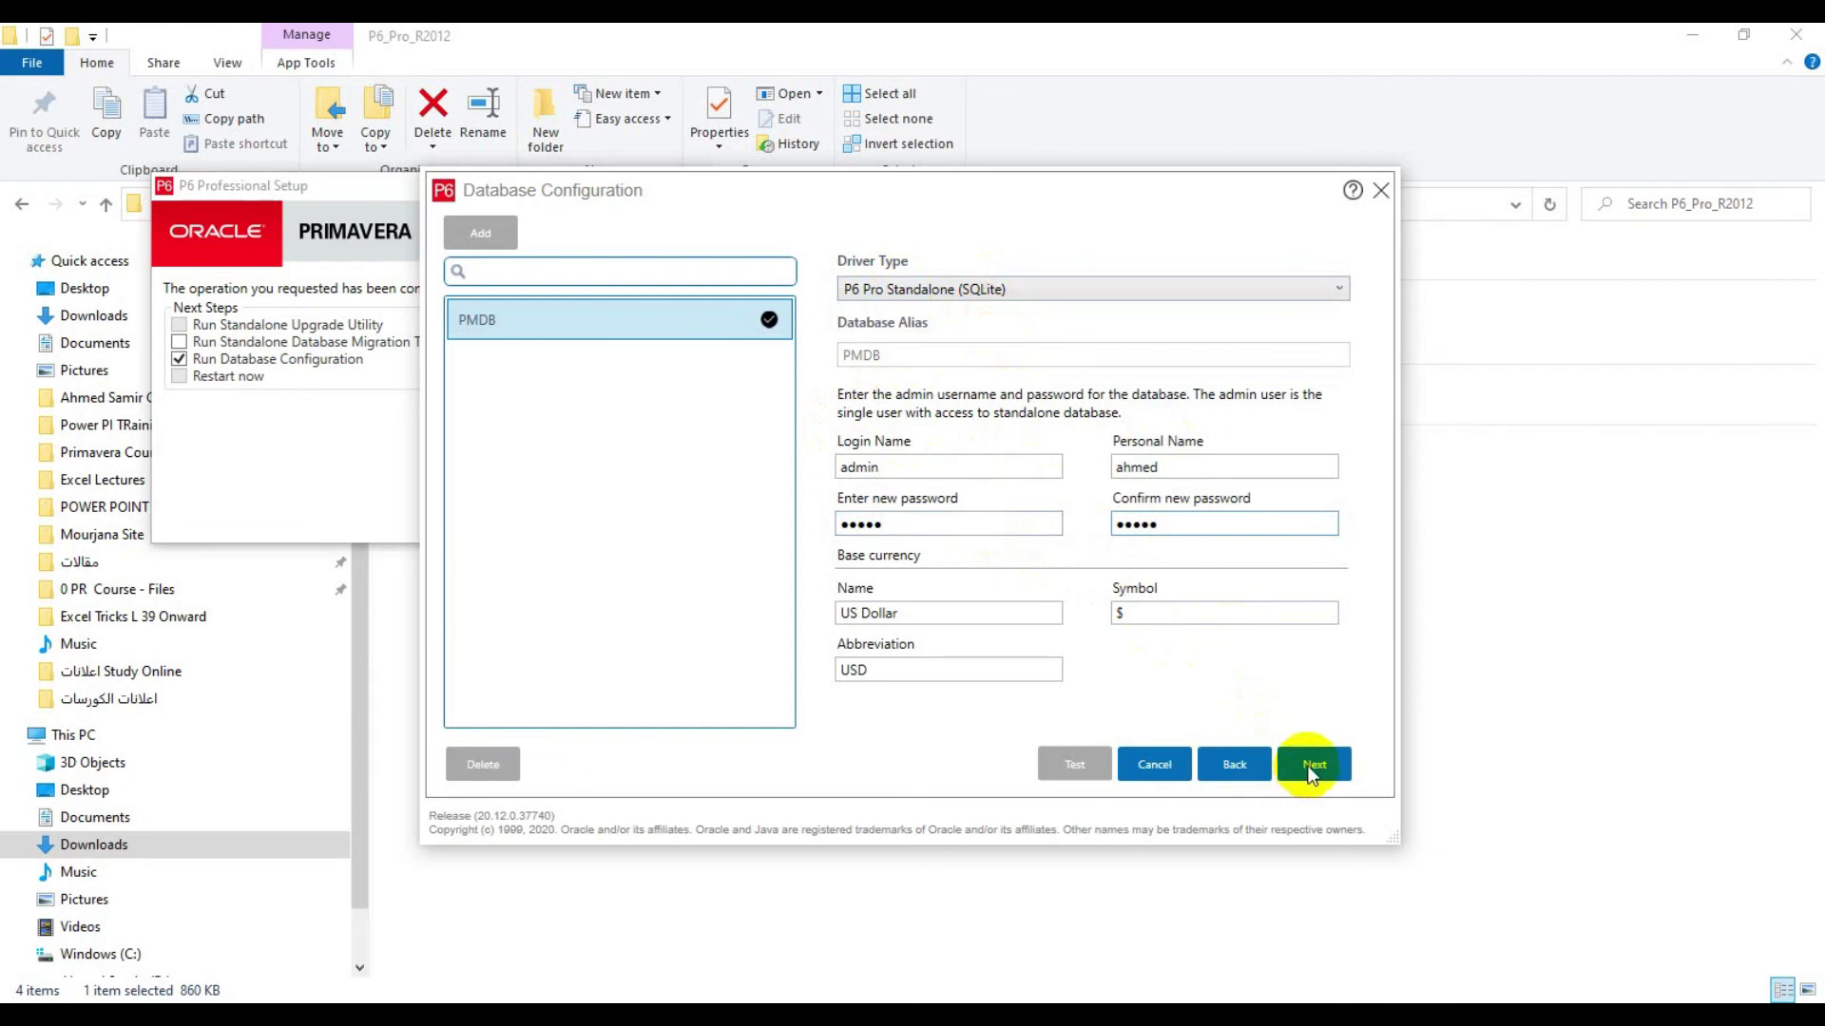
click(1312, 770)
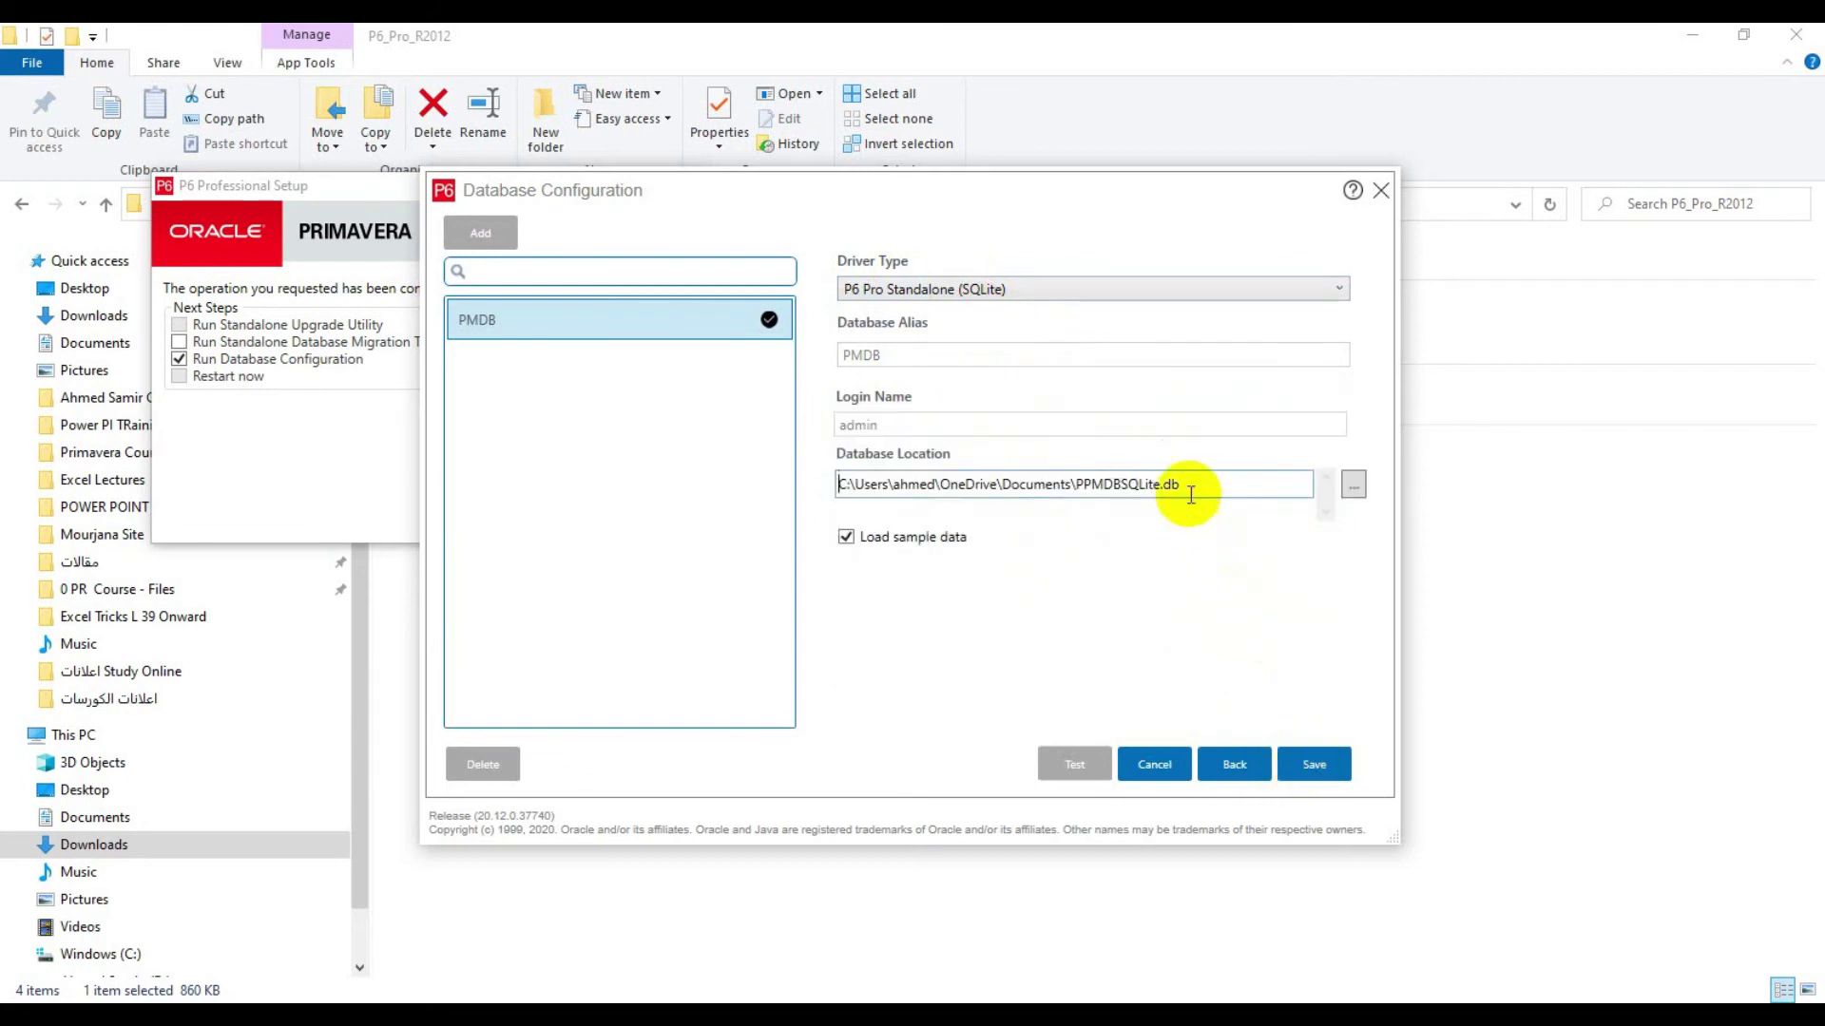
Step: Confirm the Documents database path, then save the SQLite database with sample data and acknowledge confirmation
drag(1256, 486, 727, 470)
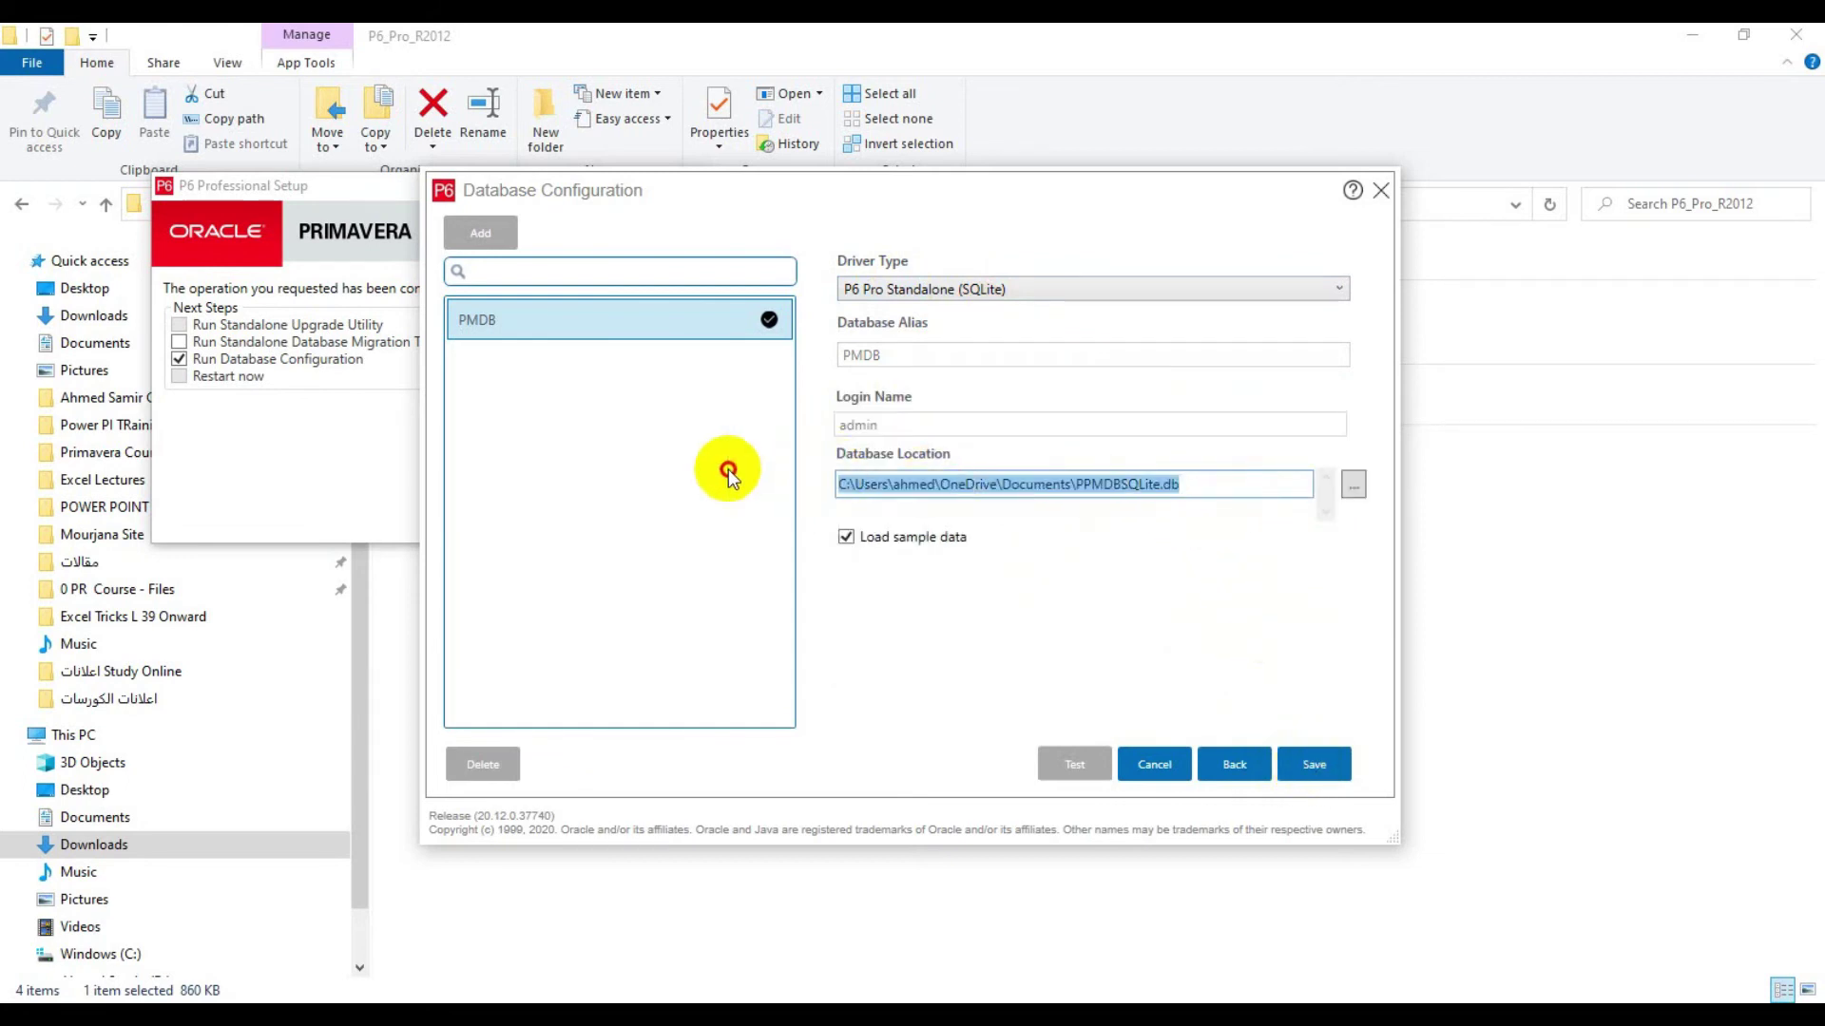
drag(1226, 476, 734, 486)
click(1170, 486)
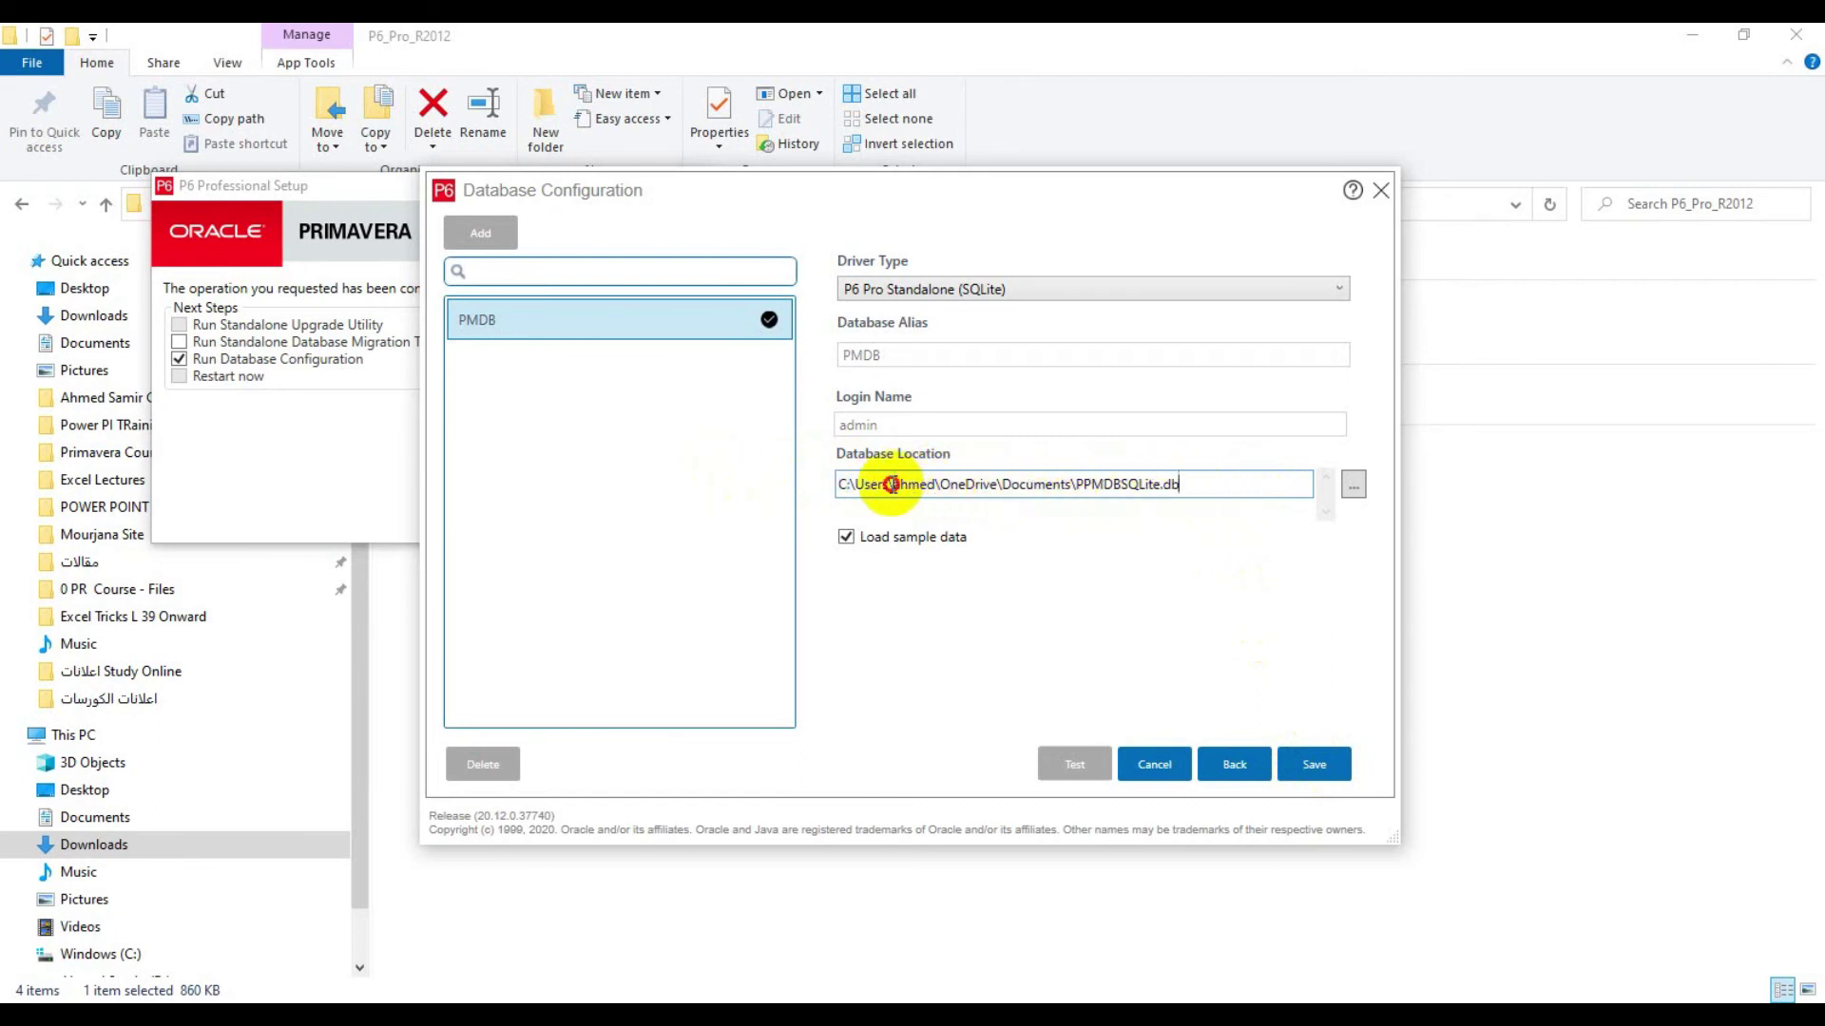
drag(892, 486, 1112, 485)
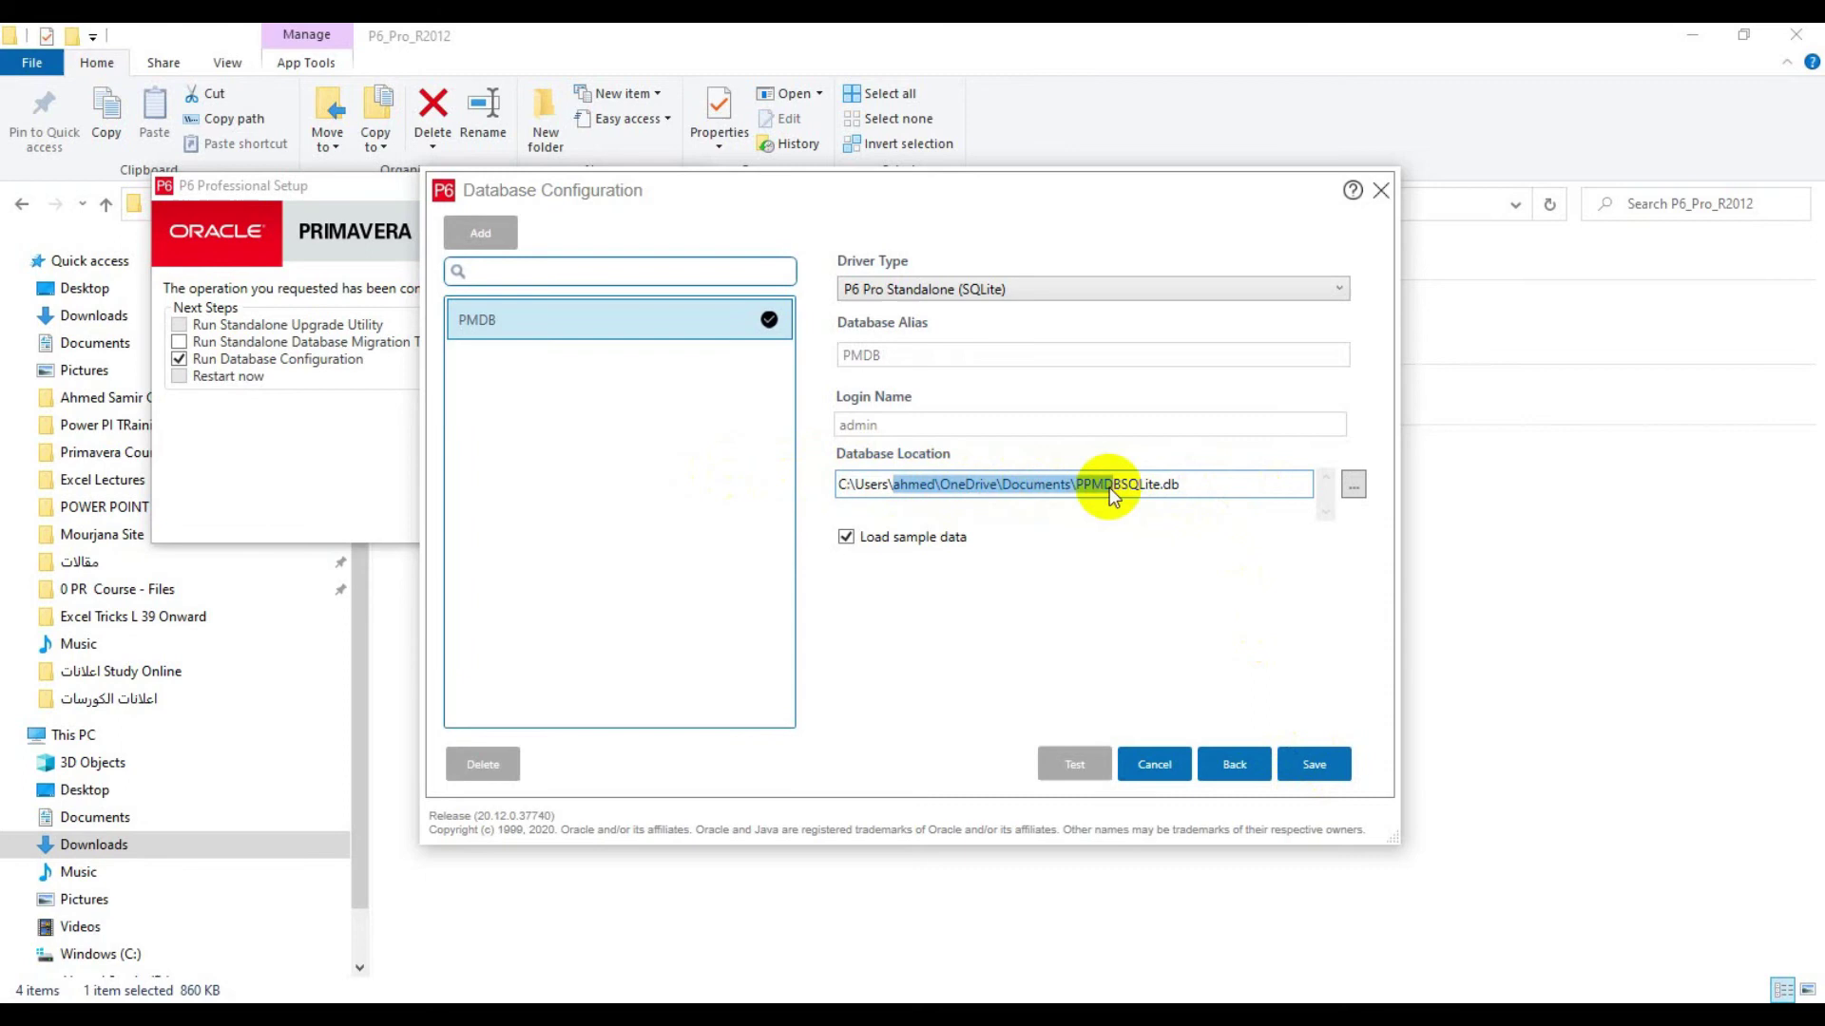
click(1063, 485)
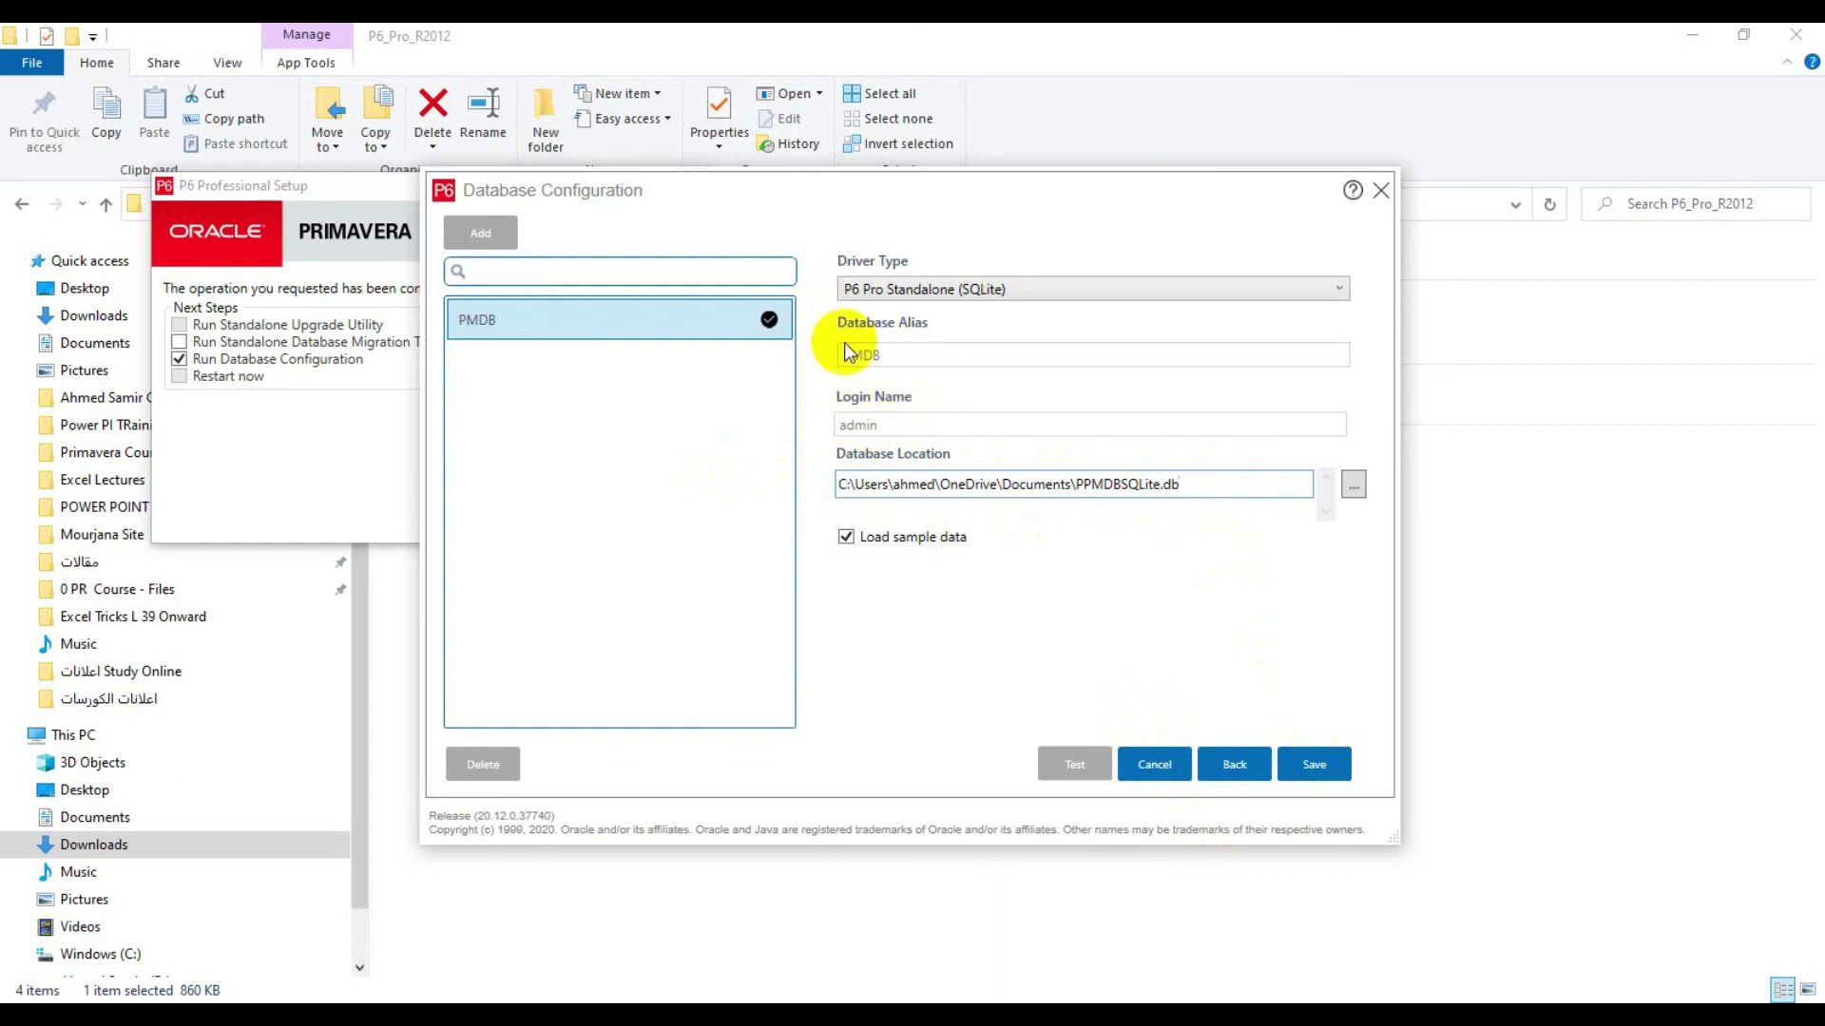
click(1321, 765)
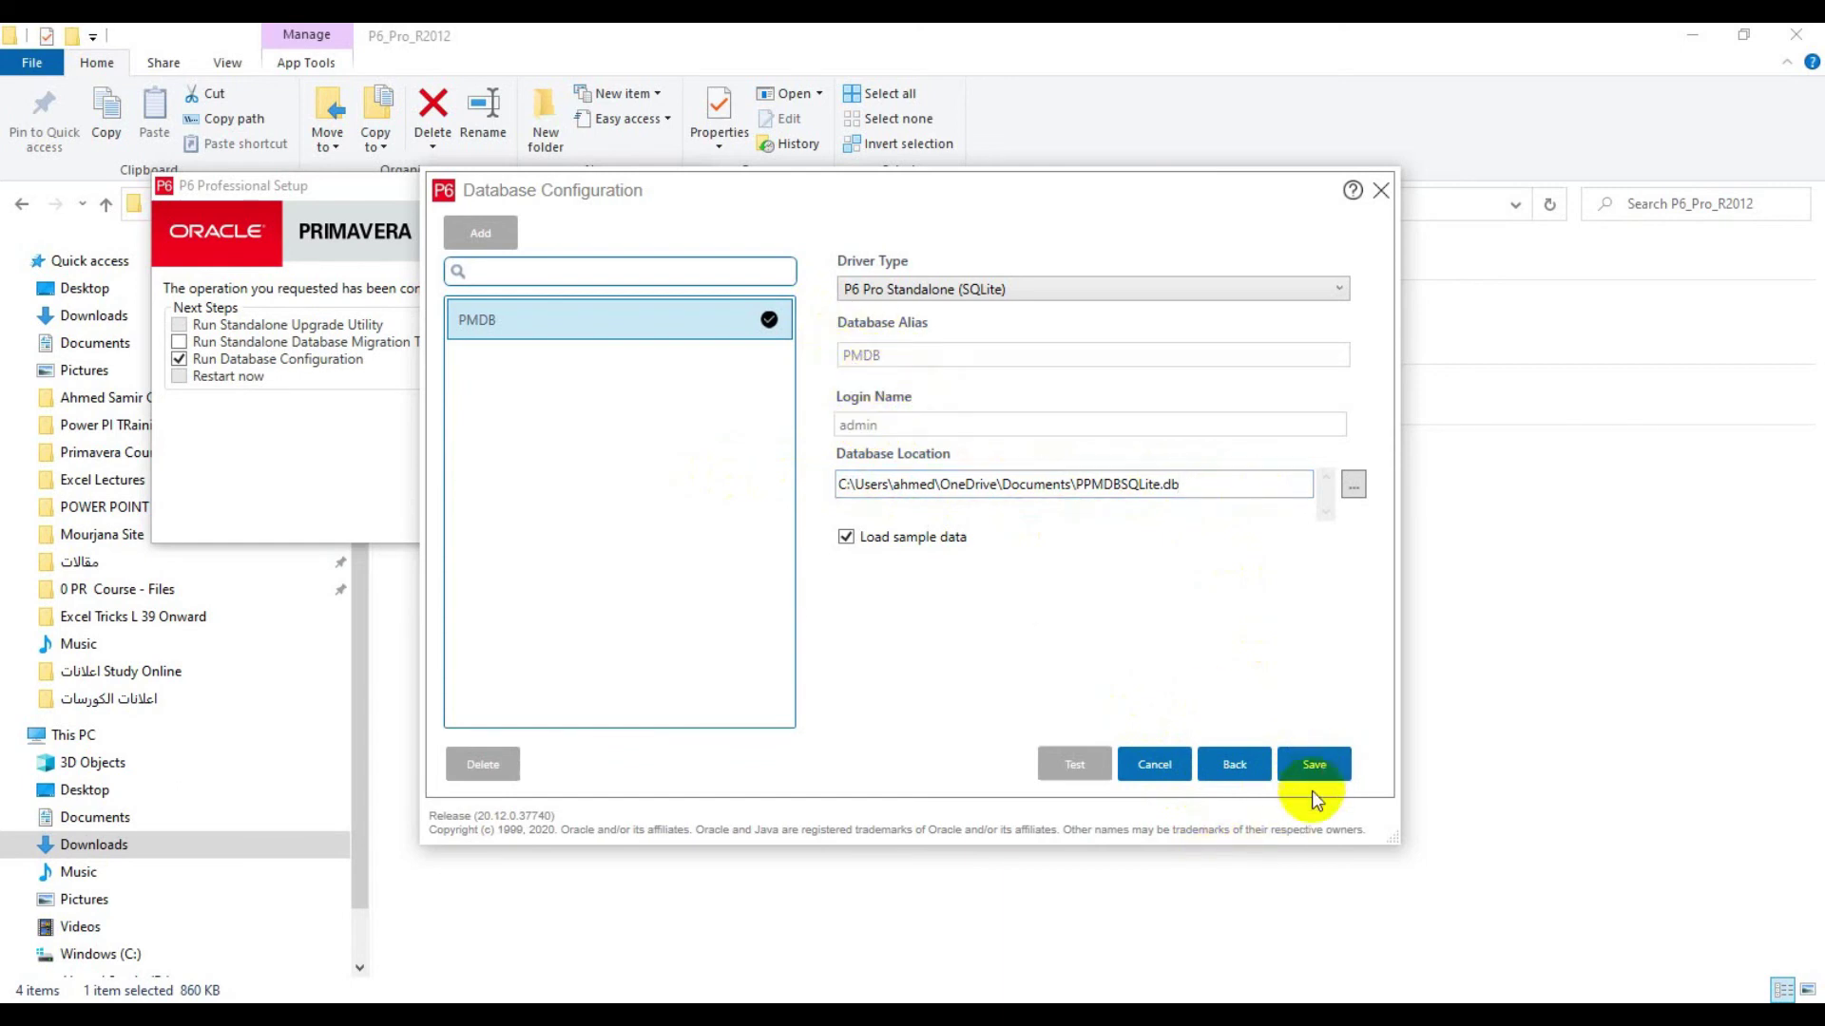
click(972, 596)
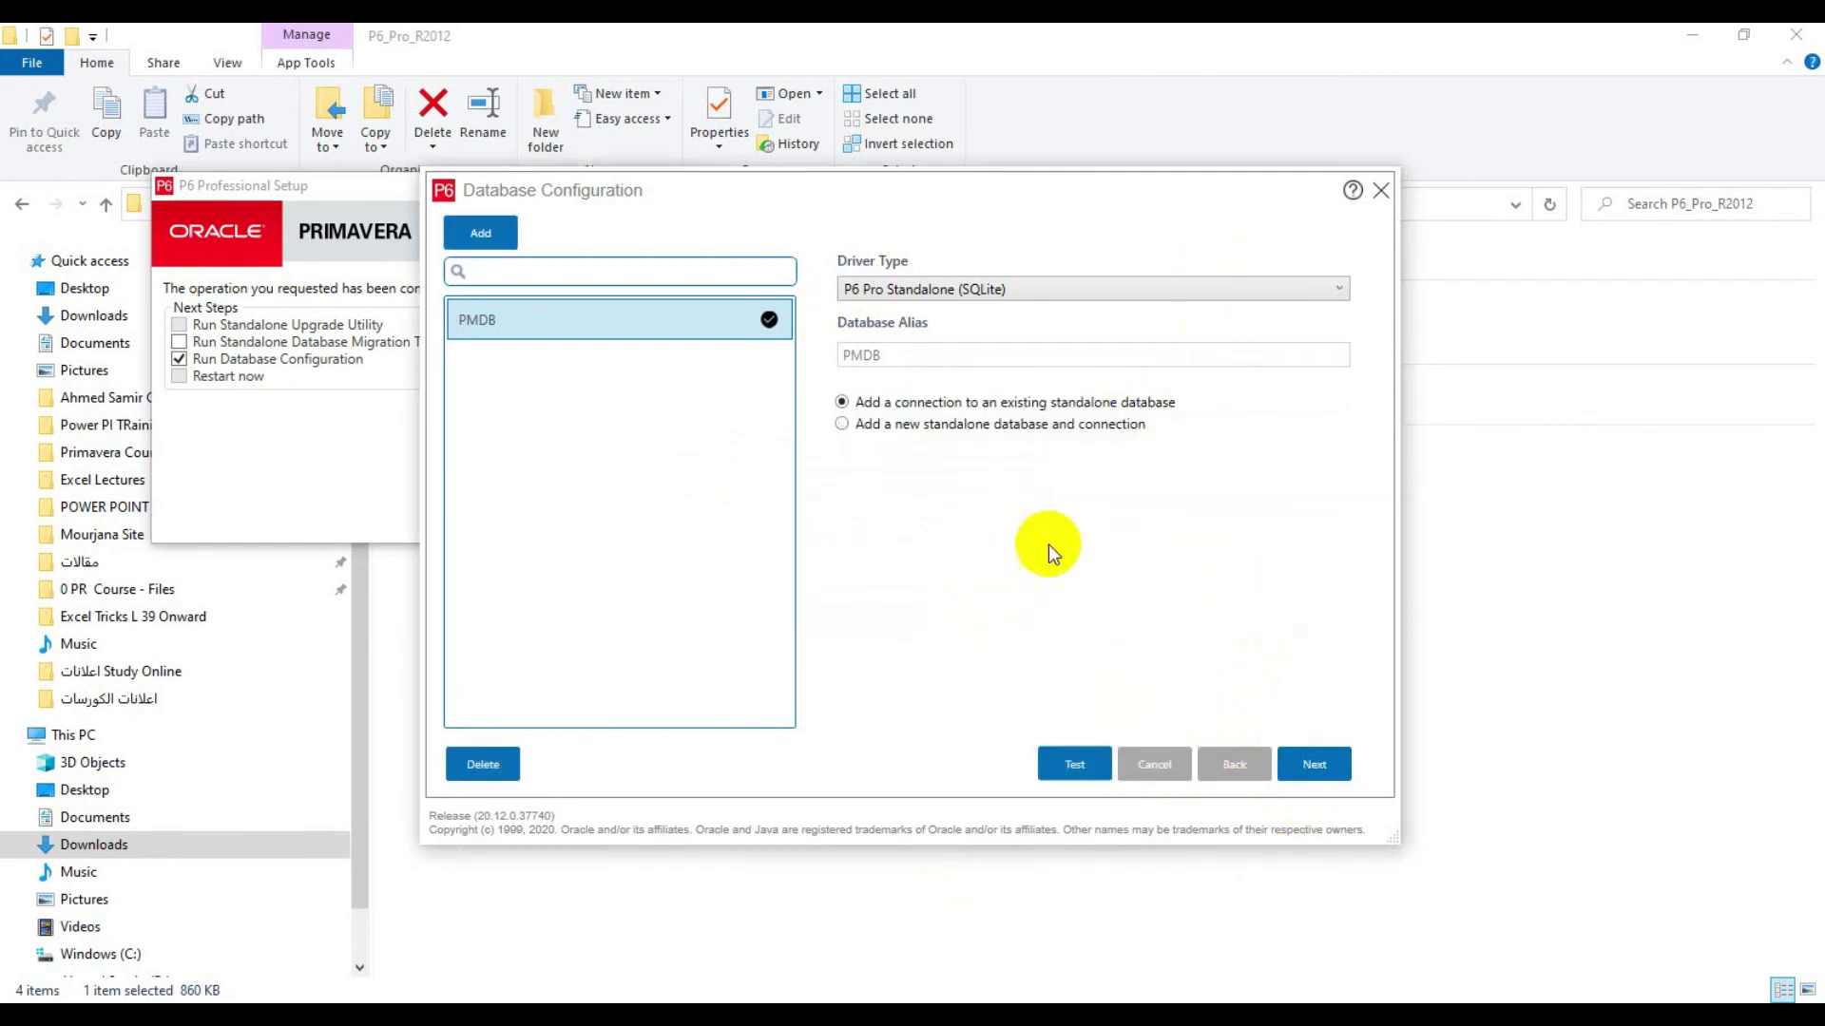
Step: Close database configuration, add a P6 Professional 20 (x64) desktop shortcut, and launch it
click(1382, 192)
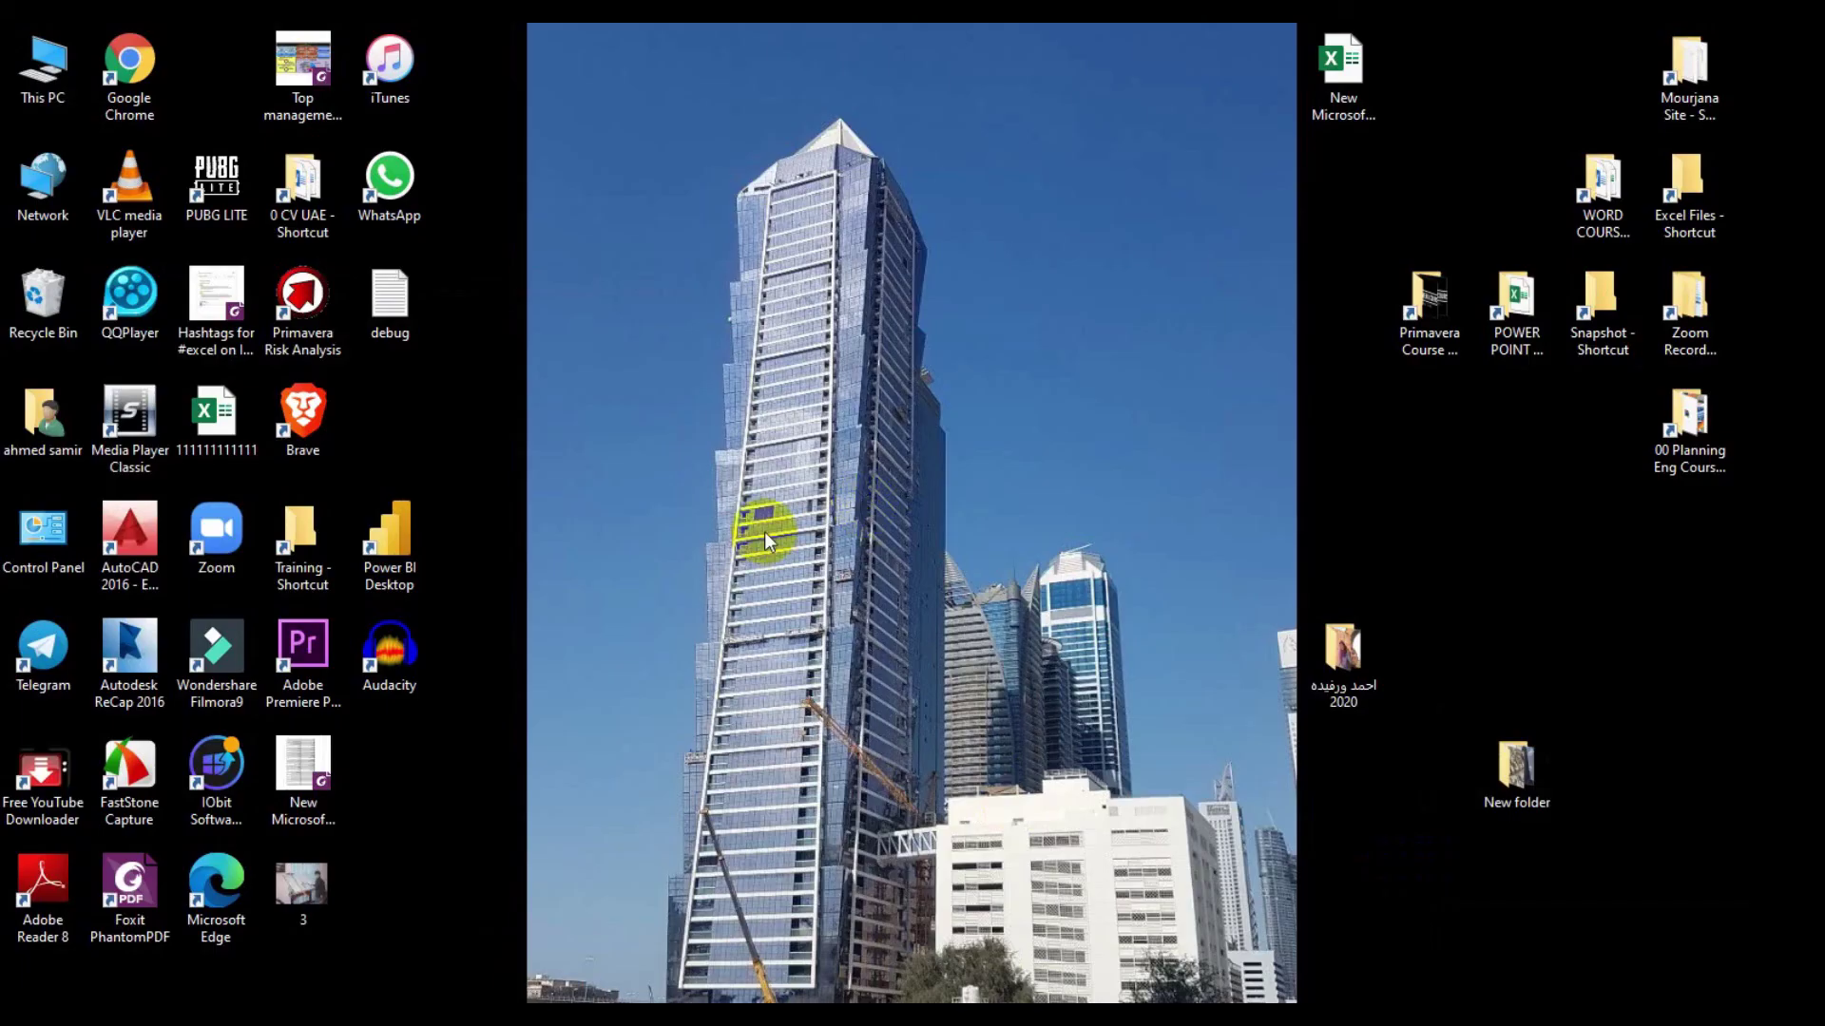
key(super)
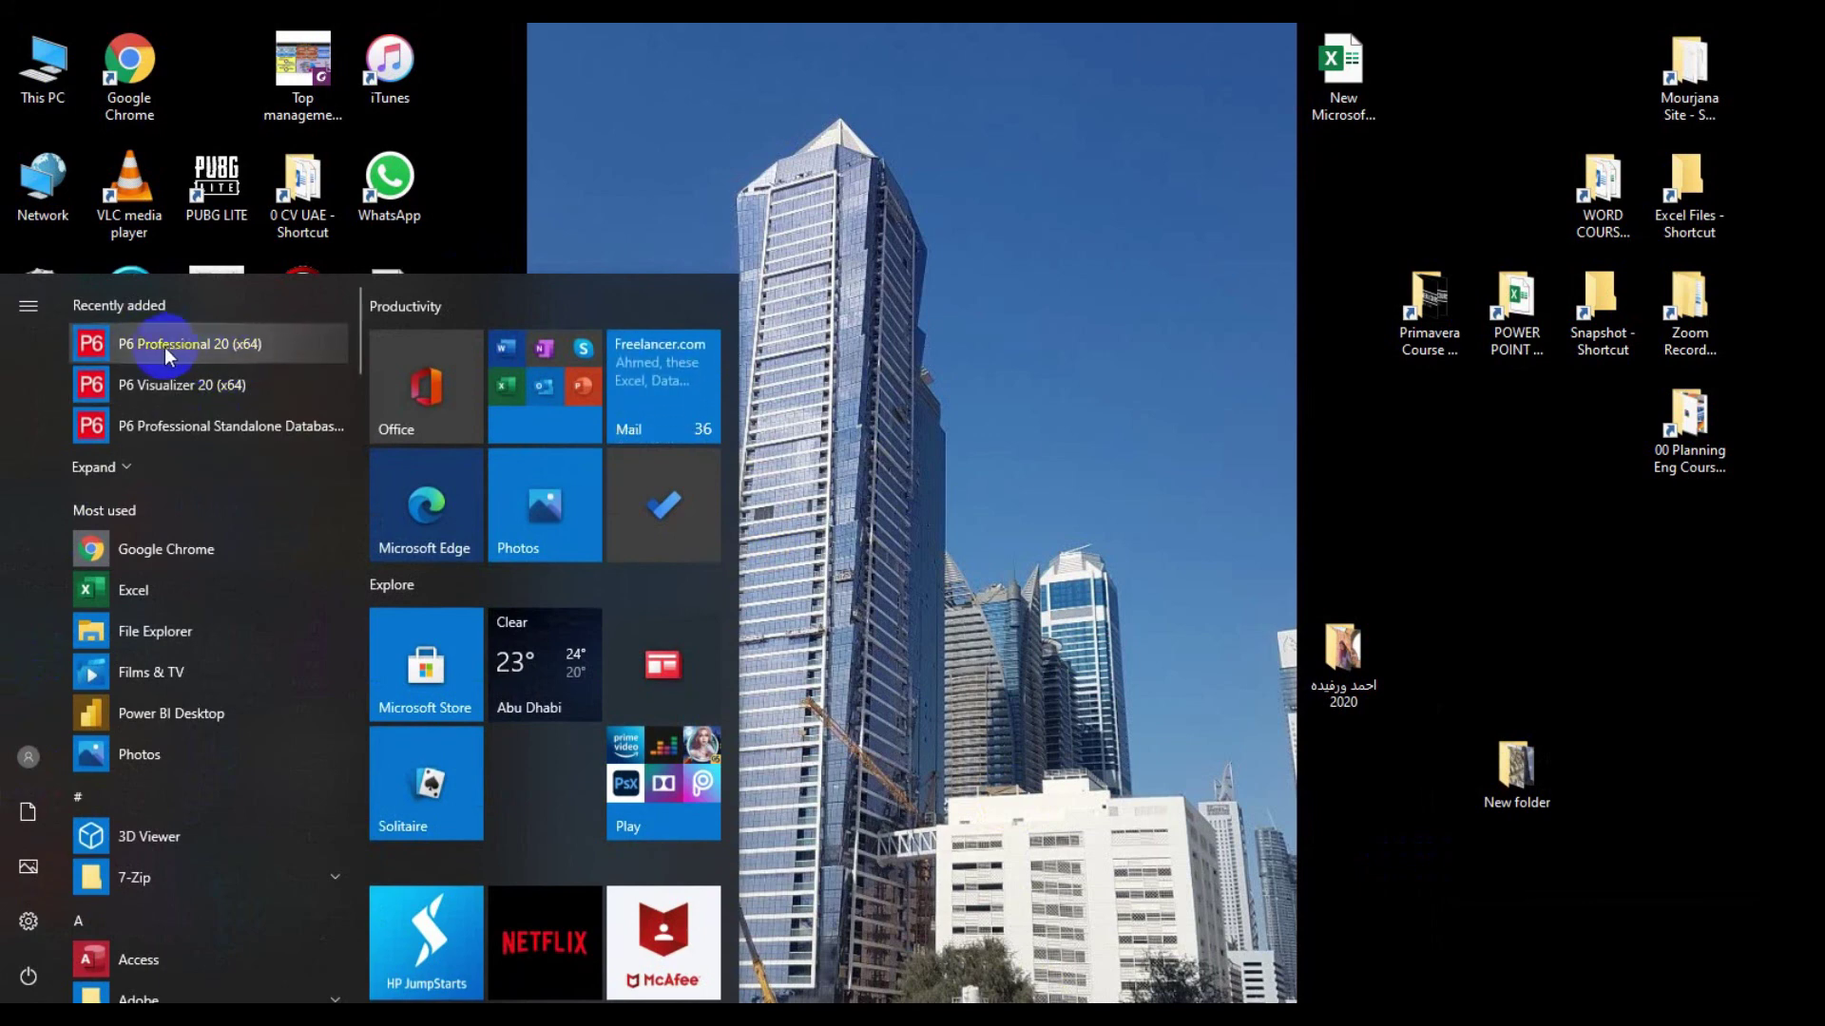
right_click(190, 350)
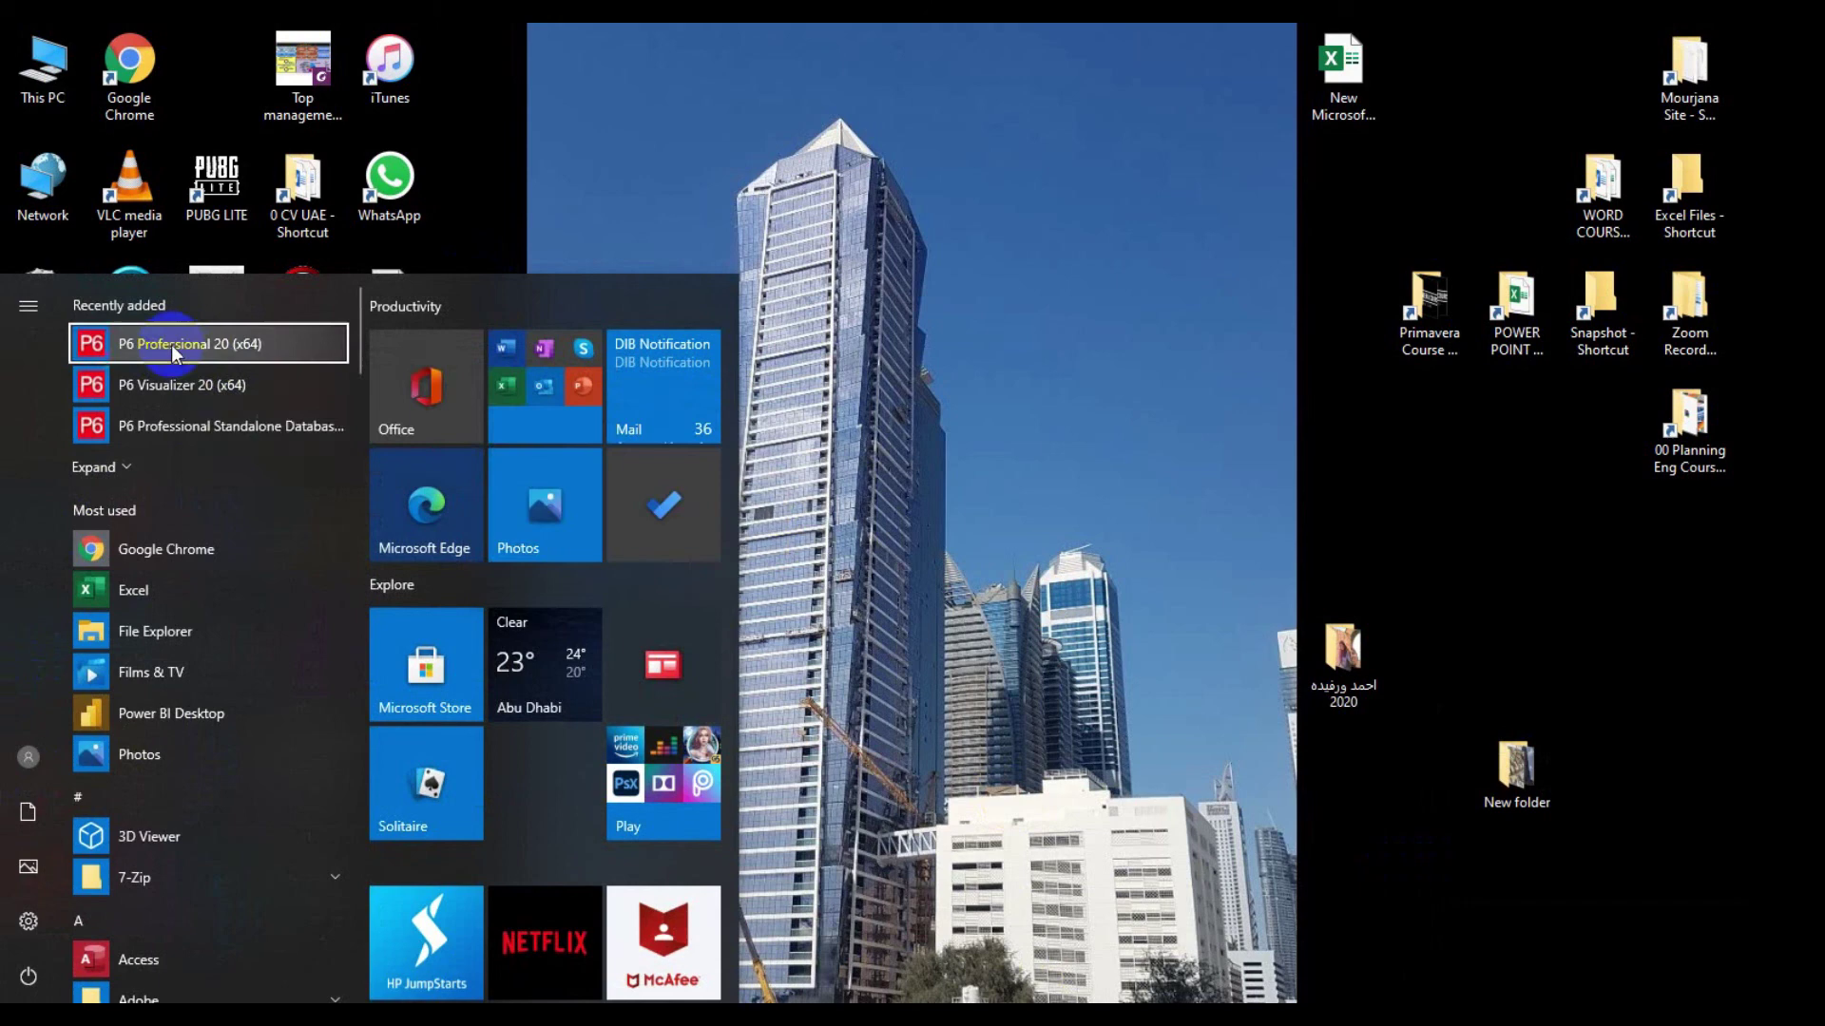
mouse_move(172, 345)
mouse_down()
mouse_move(565, 165)
mouse_move(399, 378)
mouse_up()
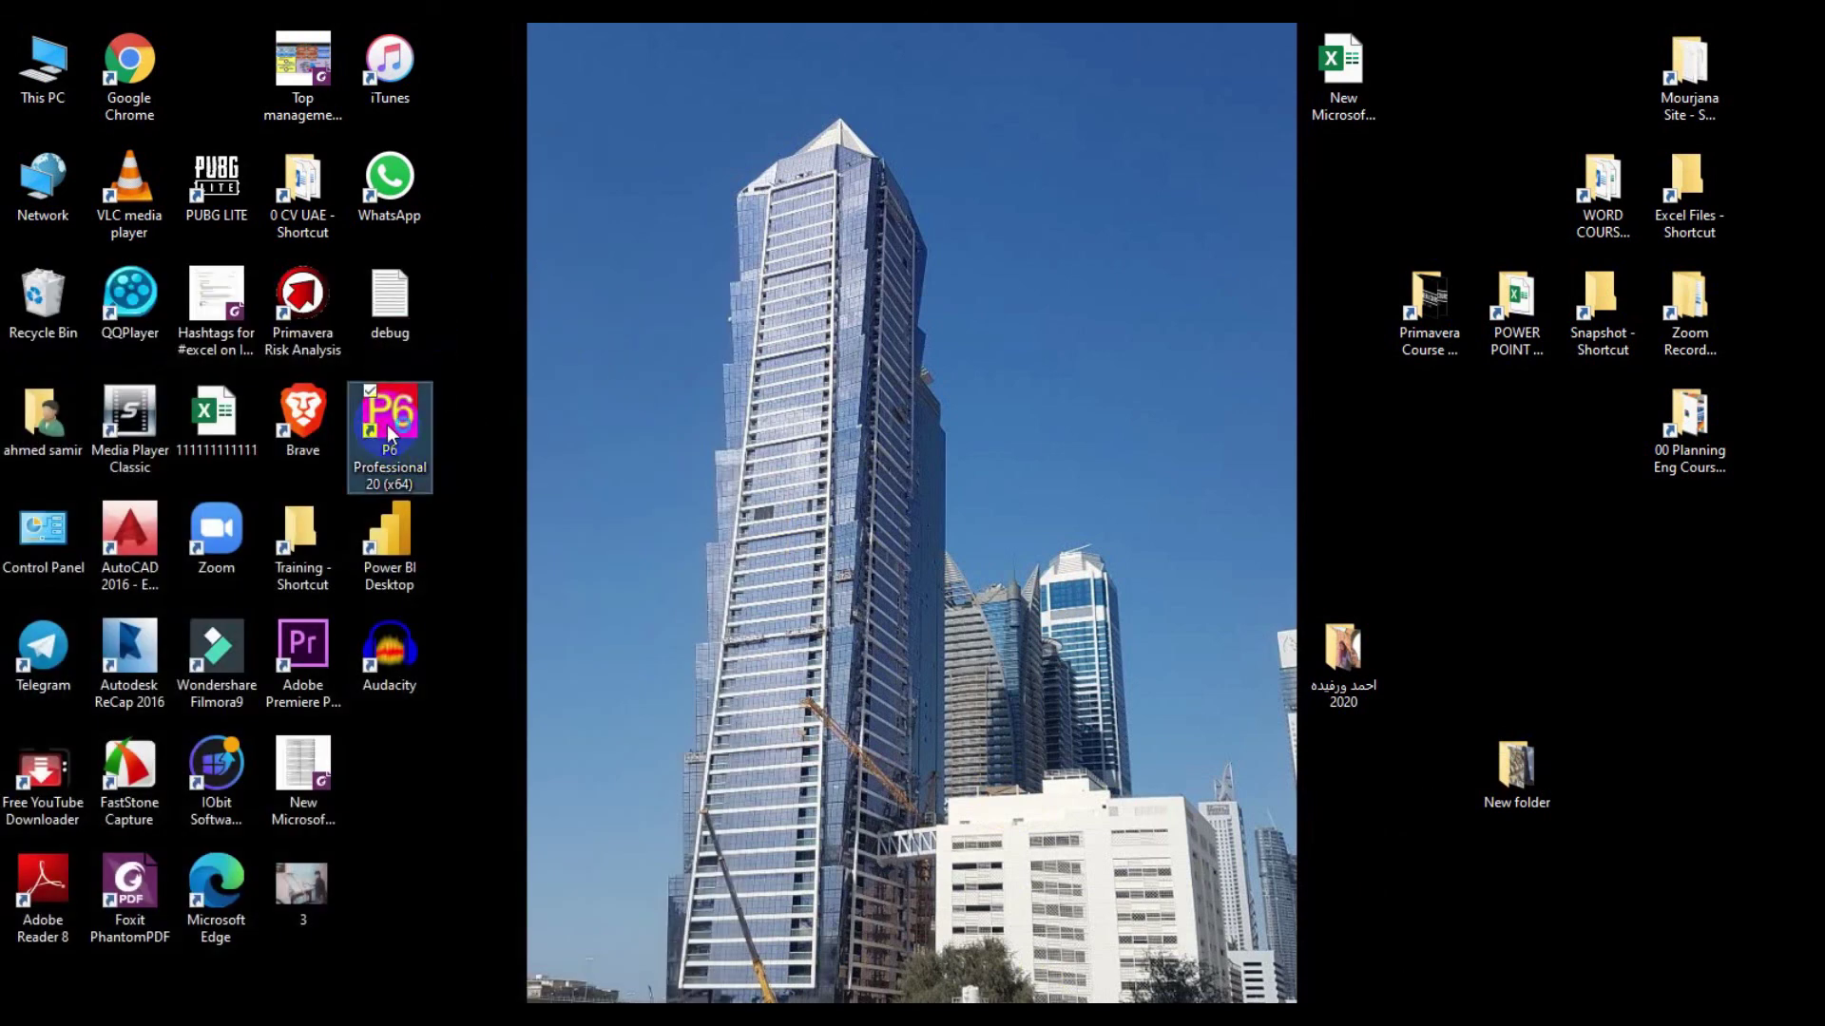
click(387, 424)
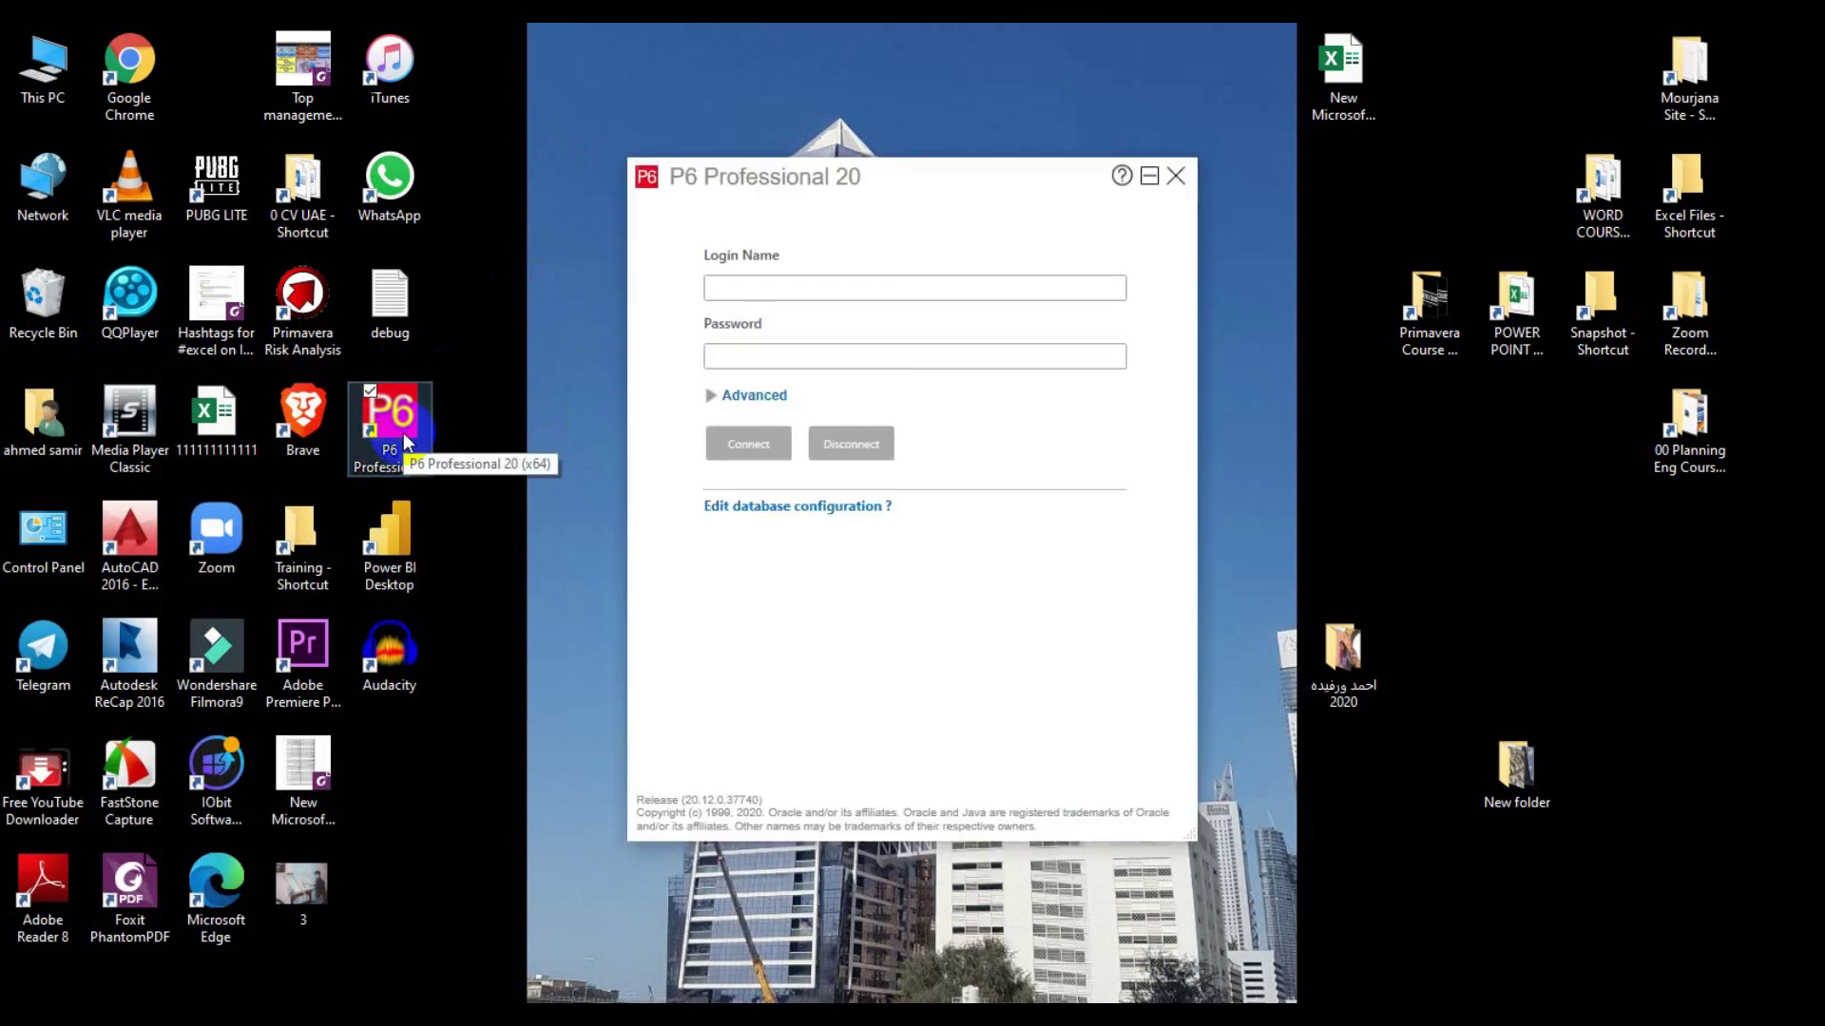
text(admin)
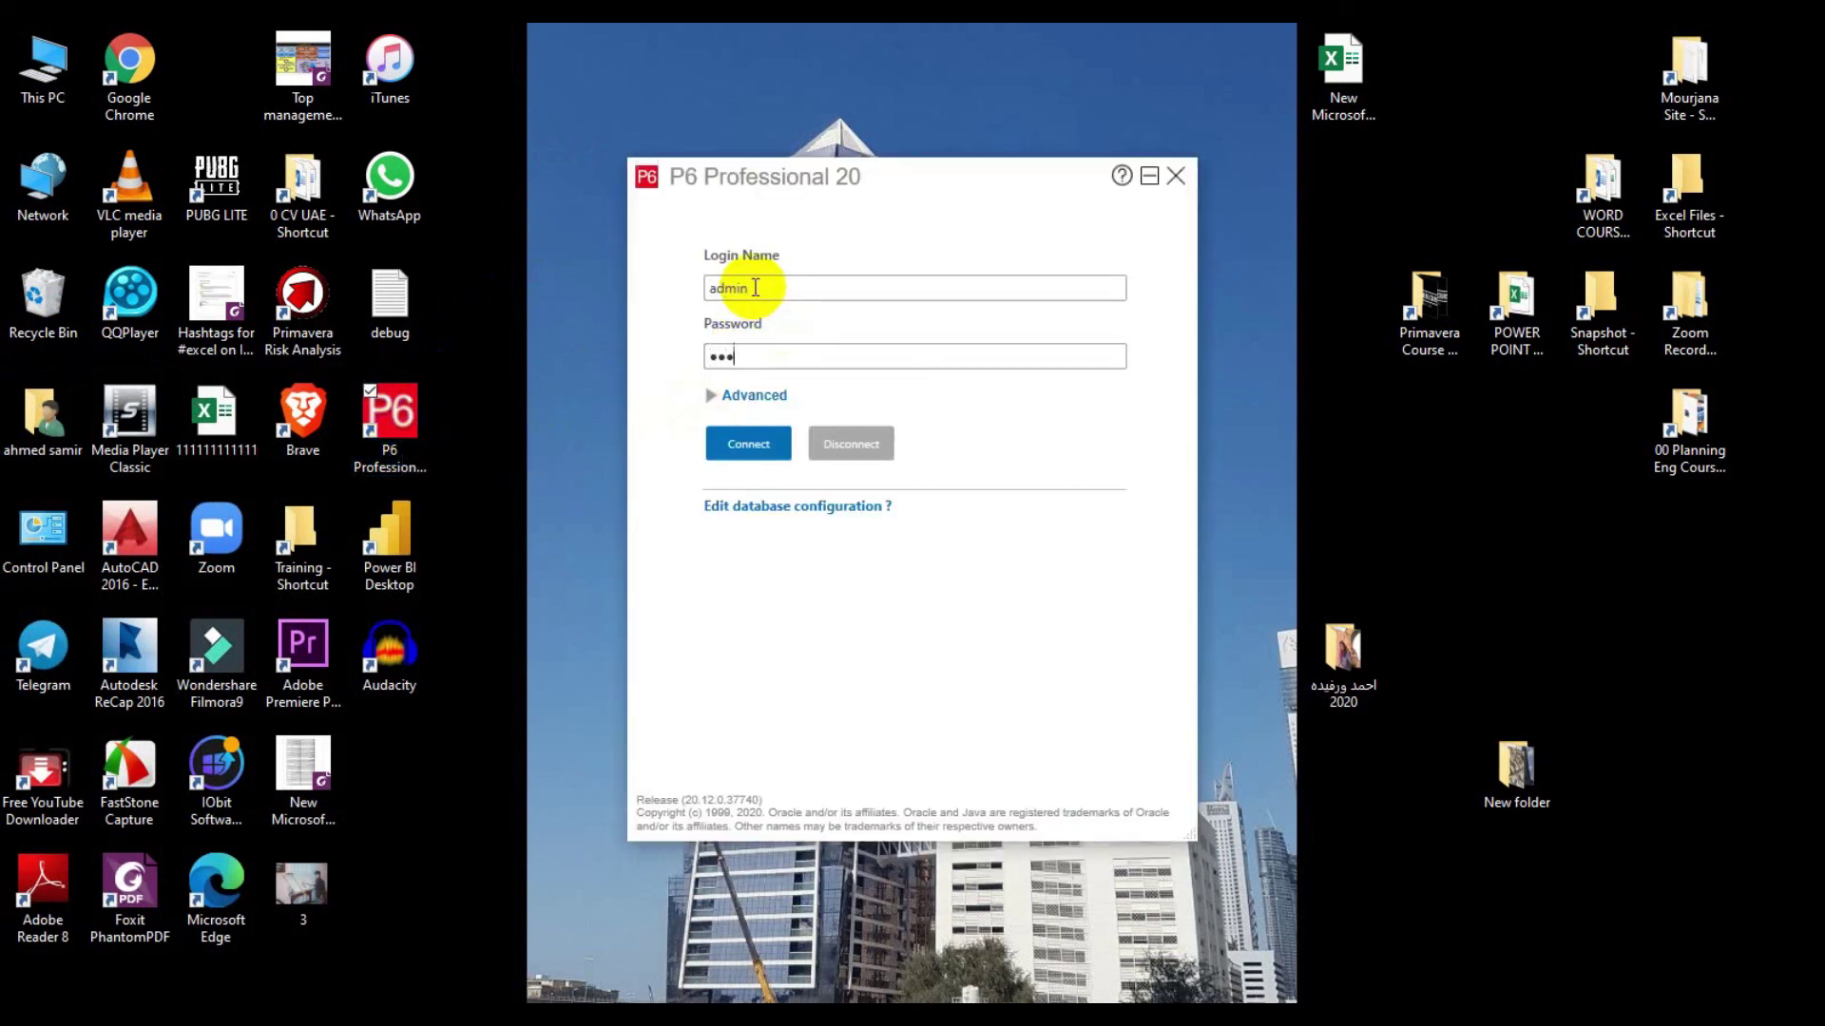
Step: Connect to the database as admin and acknowledge the industry preference warning
click(749, 442)
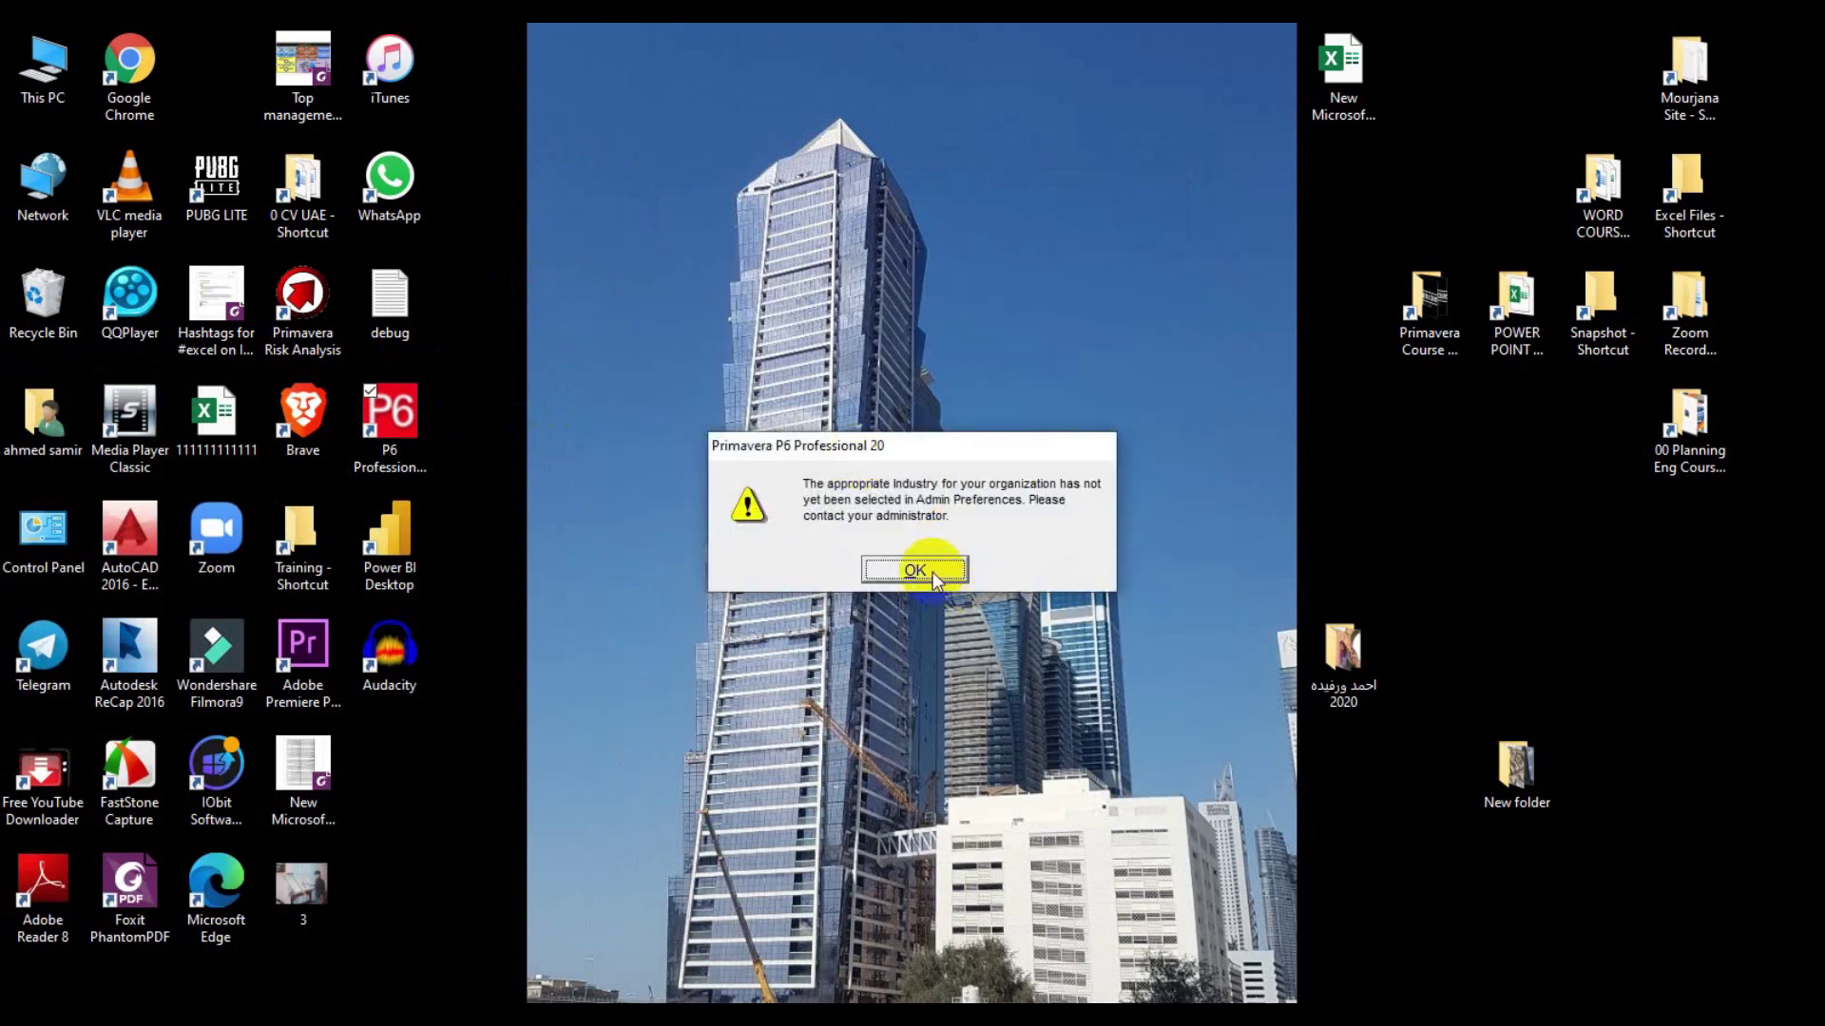
click(932, 573)
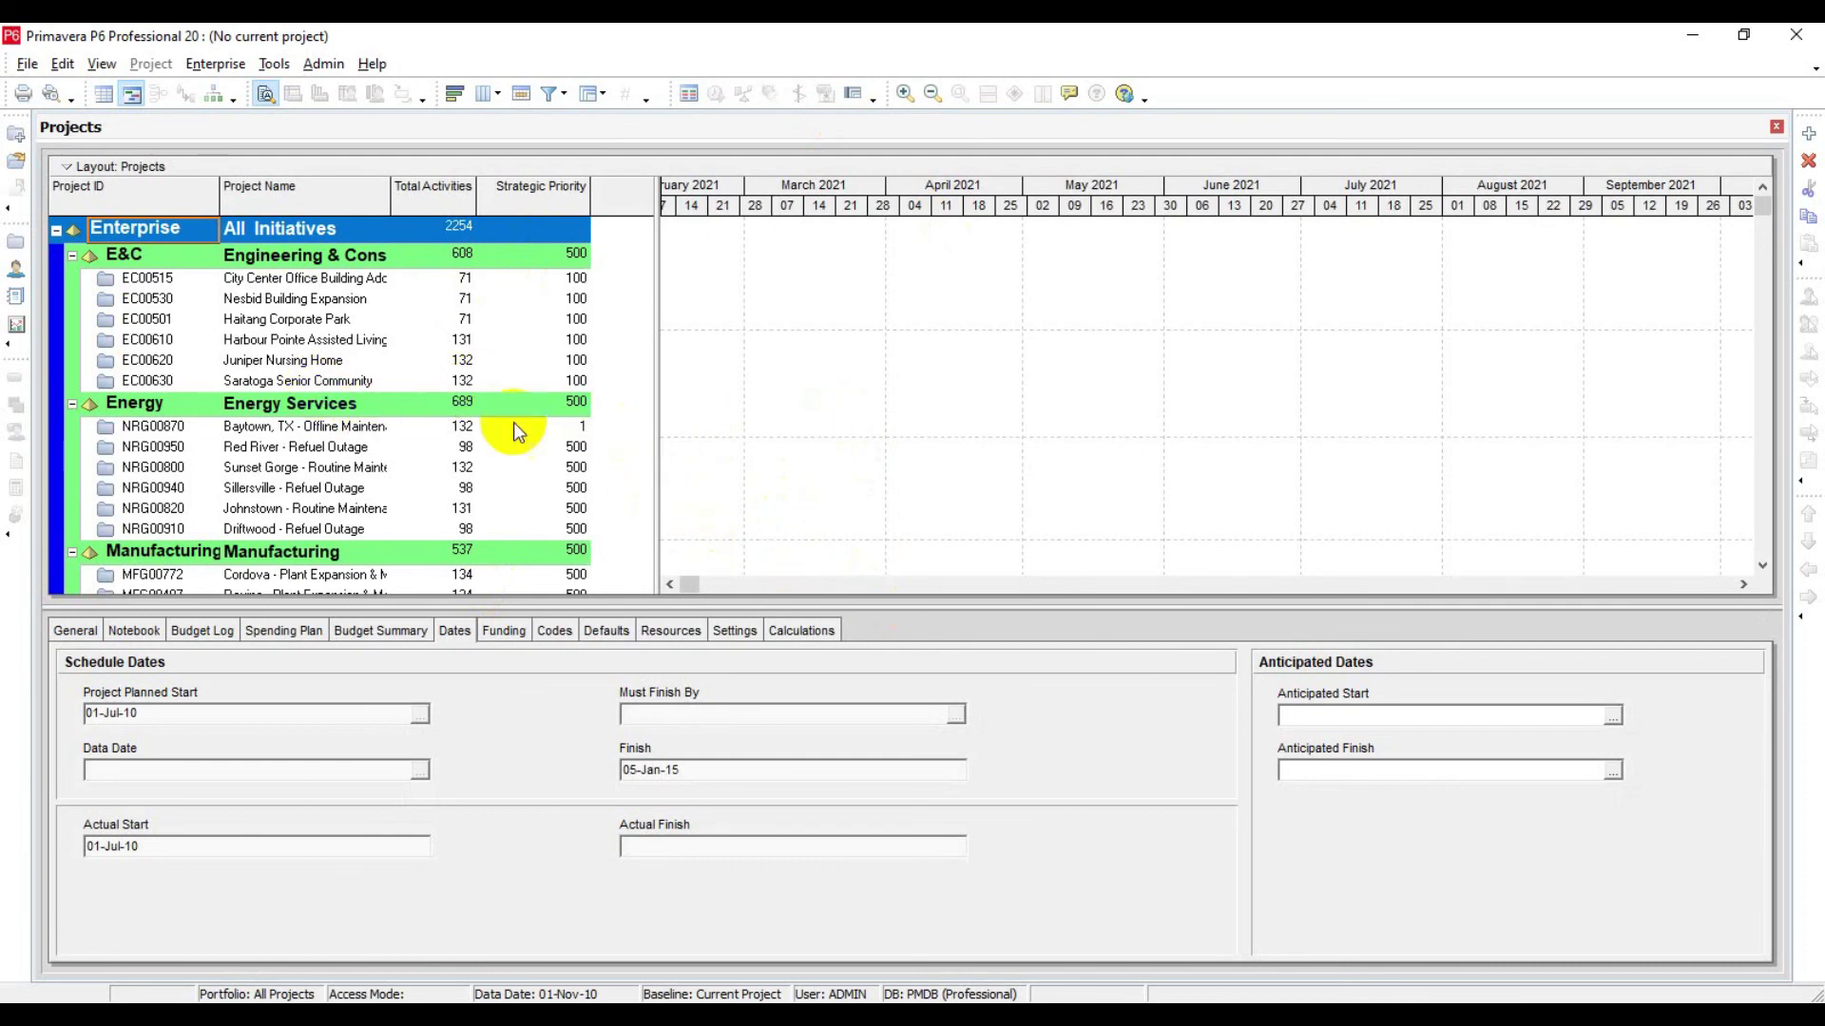
Step: Check dates for Harbour Pointe (EC00610) and Haitang Corporate Park (EC00501): 01-Sep-10 to 11-Jan-13
click(322, 339)
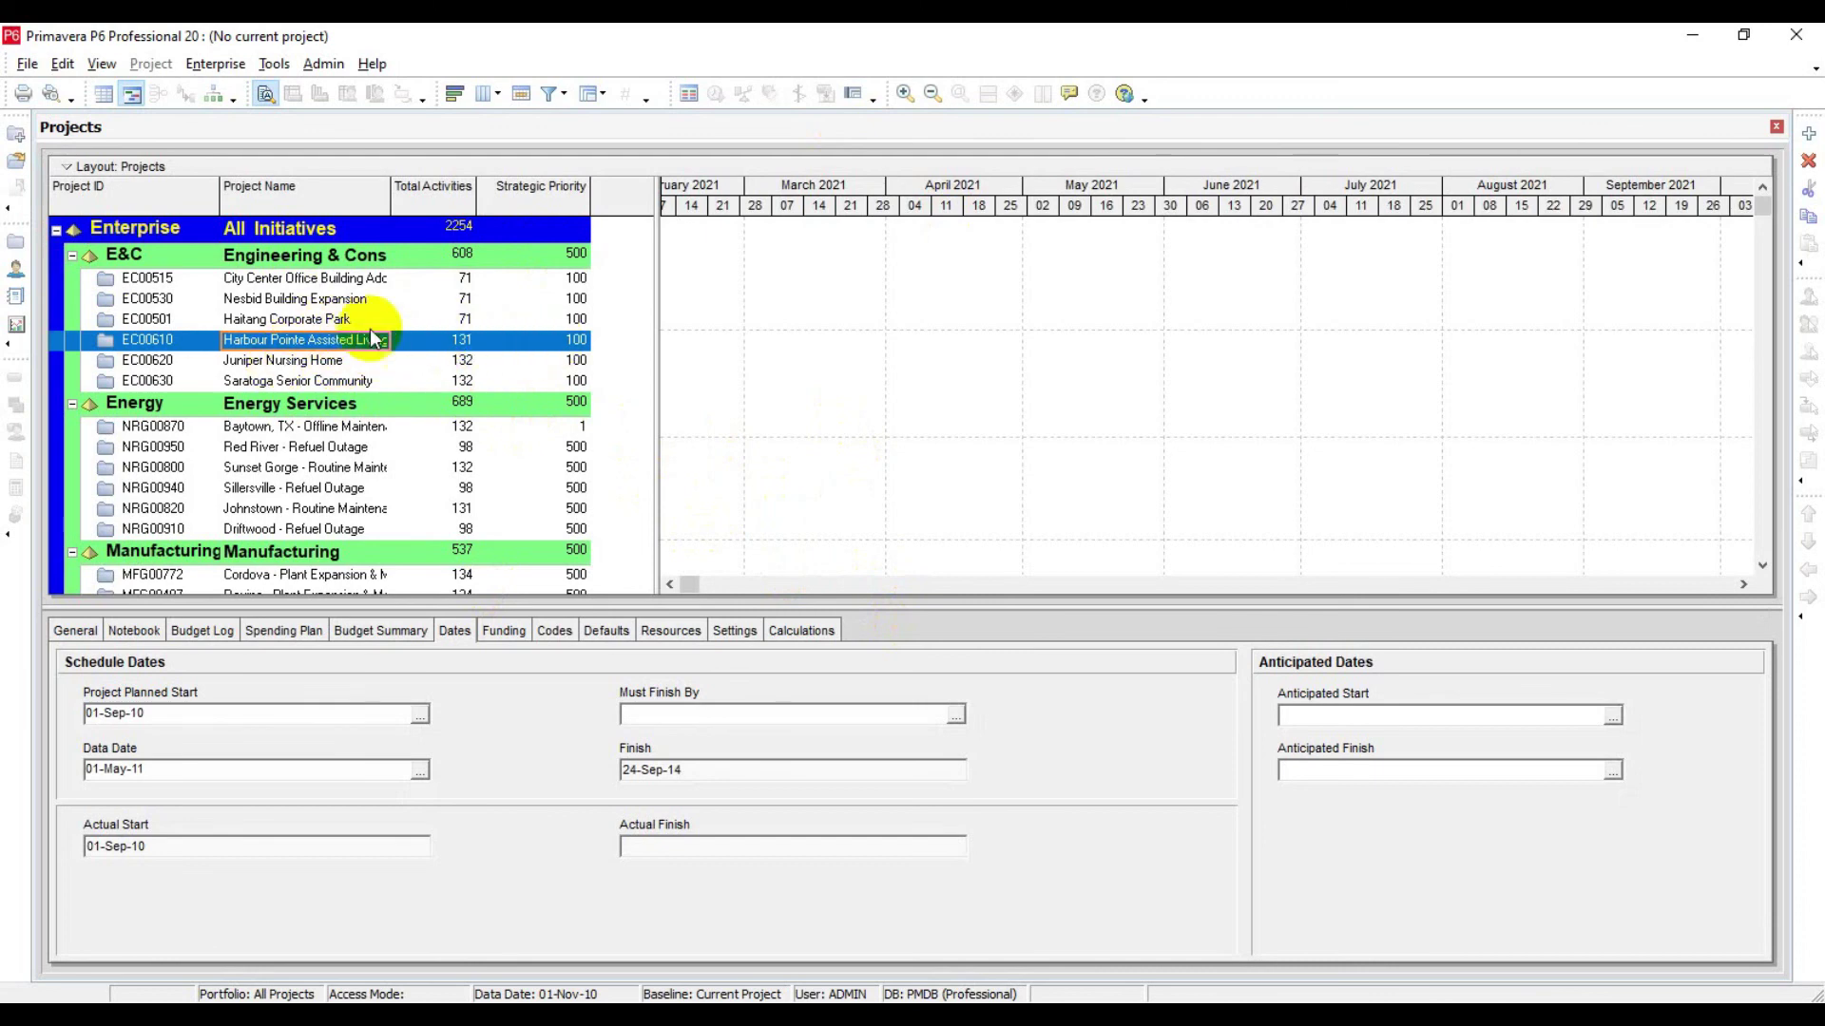
click(307, 320)
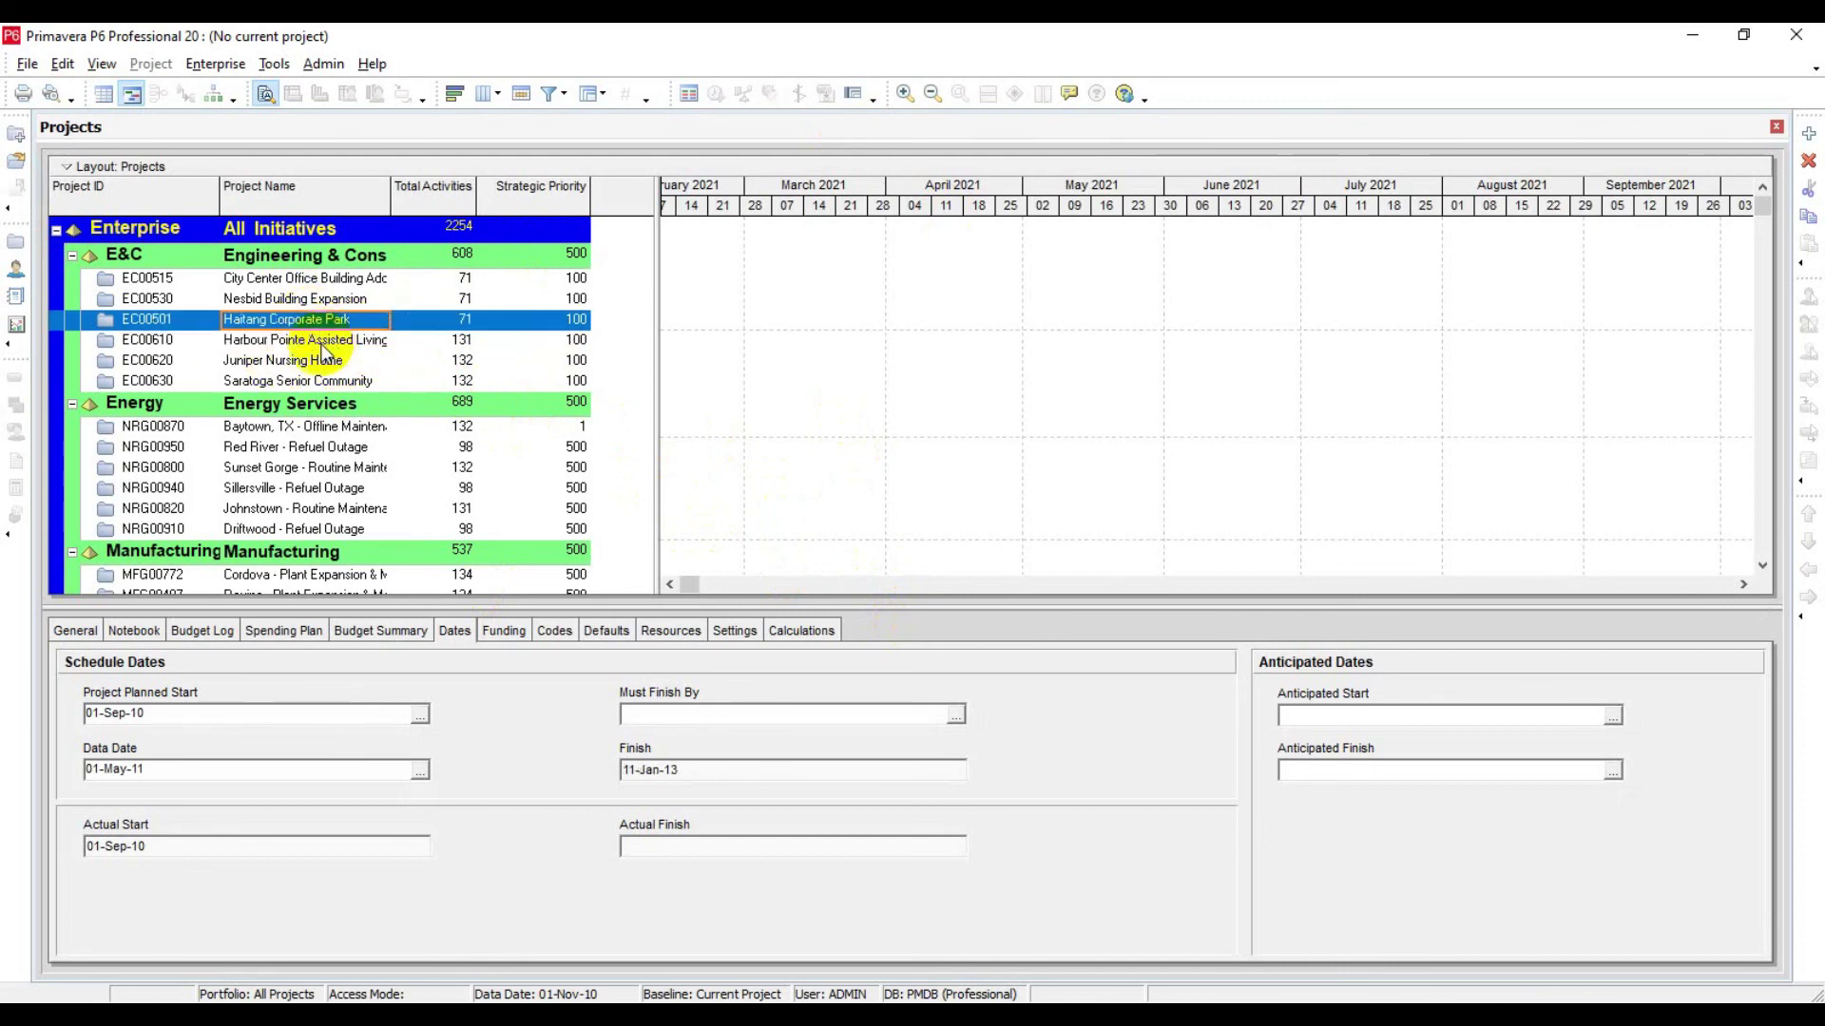